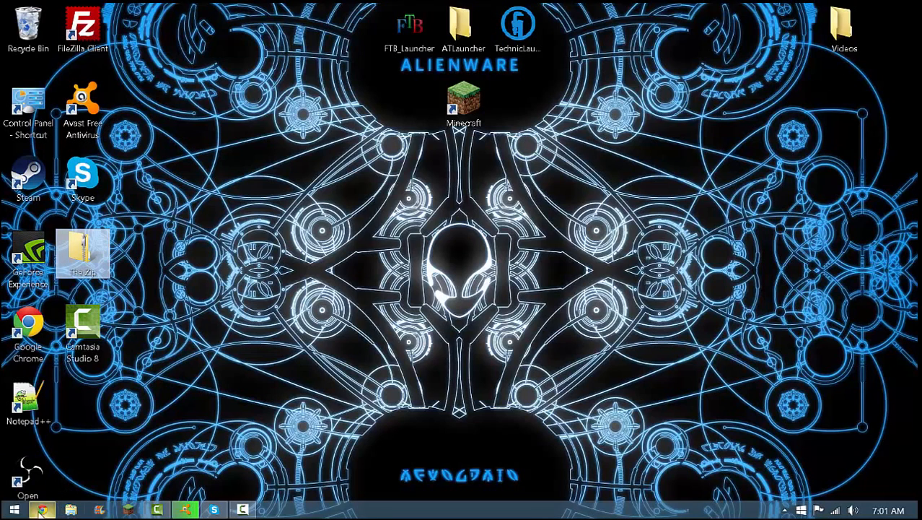
Download the Git for Windows 1.9.5 installer in Chrome, set it to open once downloaded, and minimize the browser
left_click(42, 509)
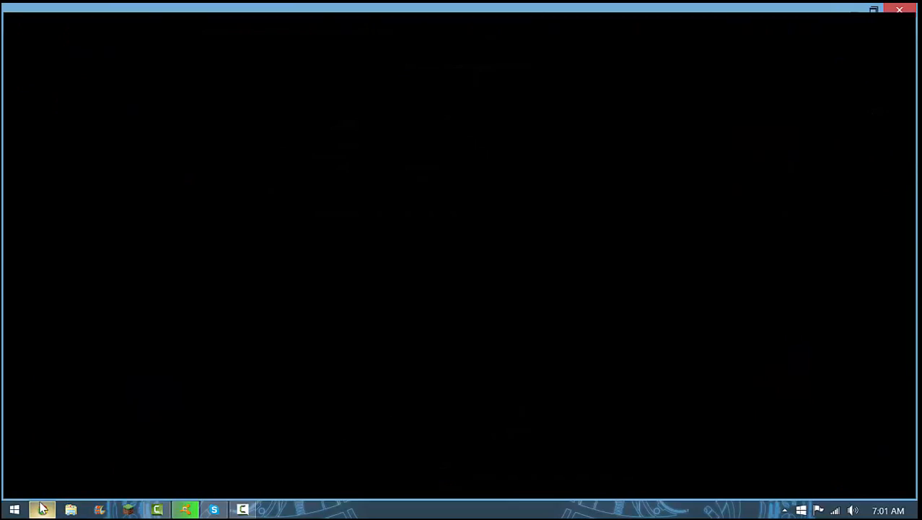
left_click(49, 9)
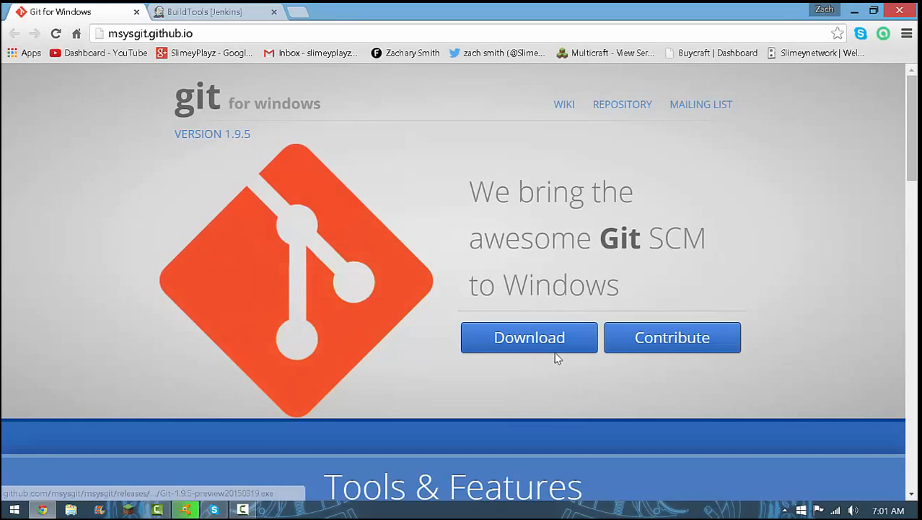
left_click(495, 332)
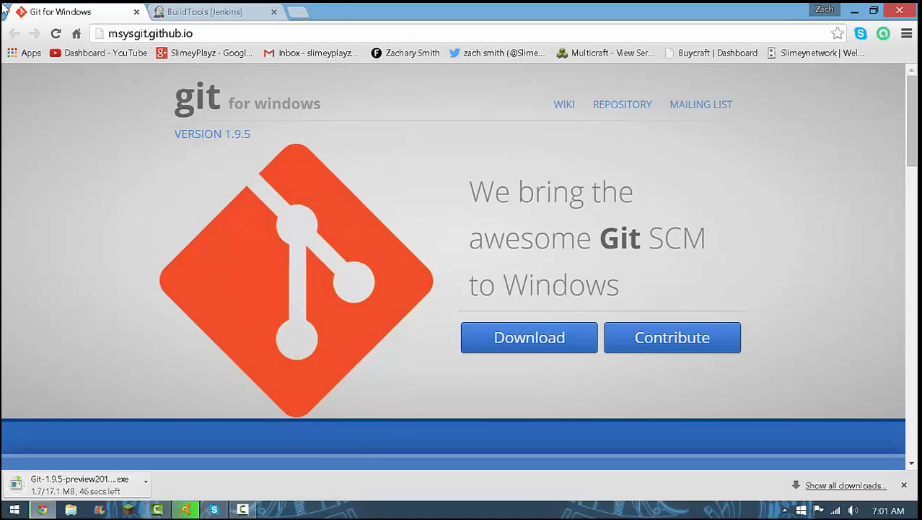
left_click(105, 494)
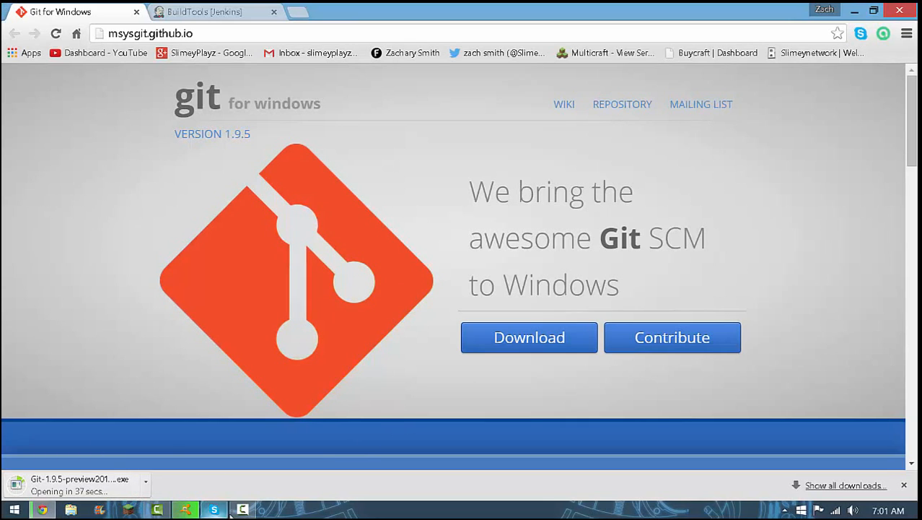
mouse_move(244, 513)
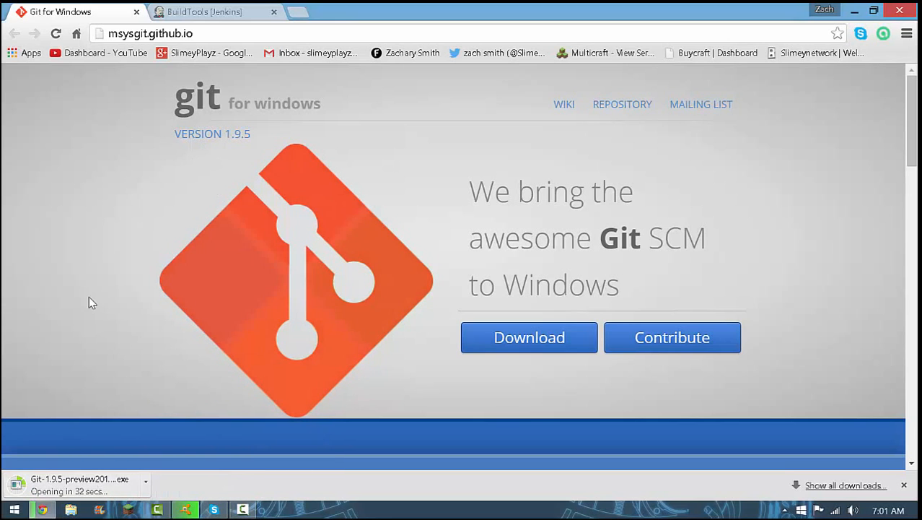
left_click(854, 10)
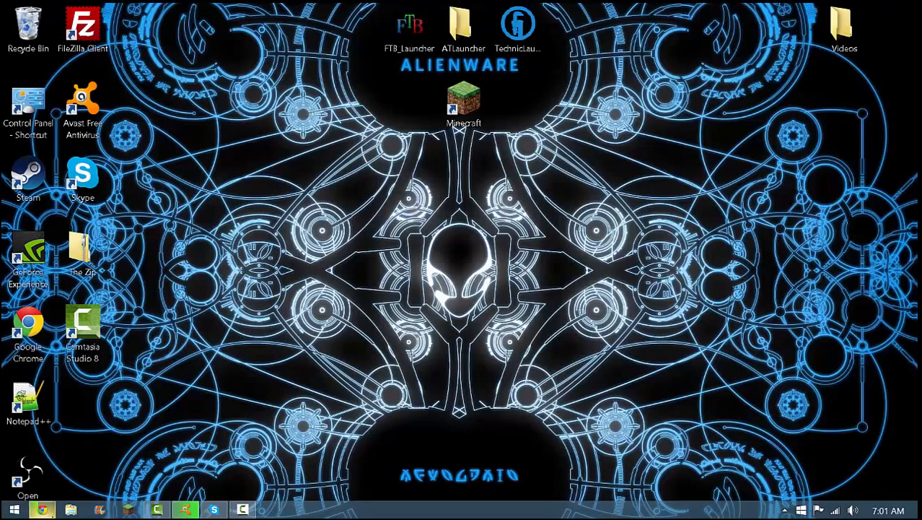
left_click(292, 454)
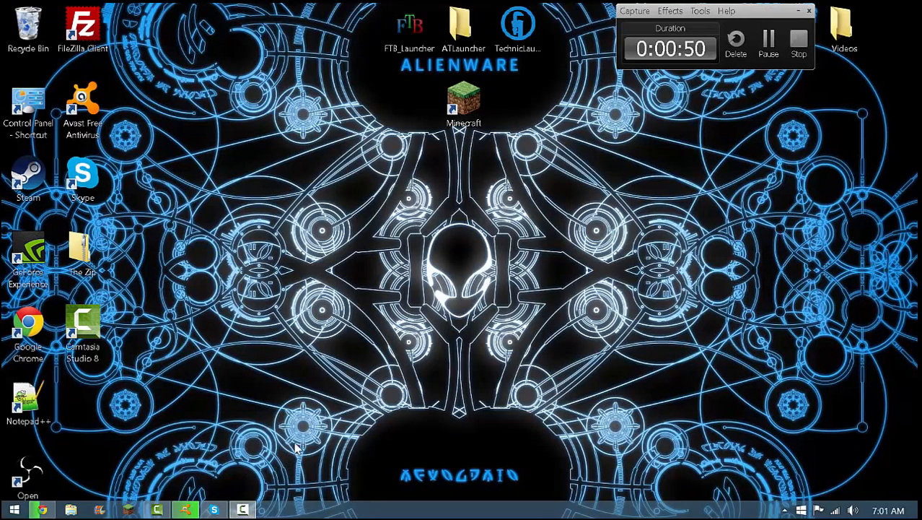
left_click(769, 43)
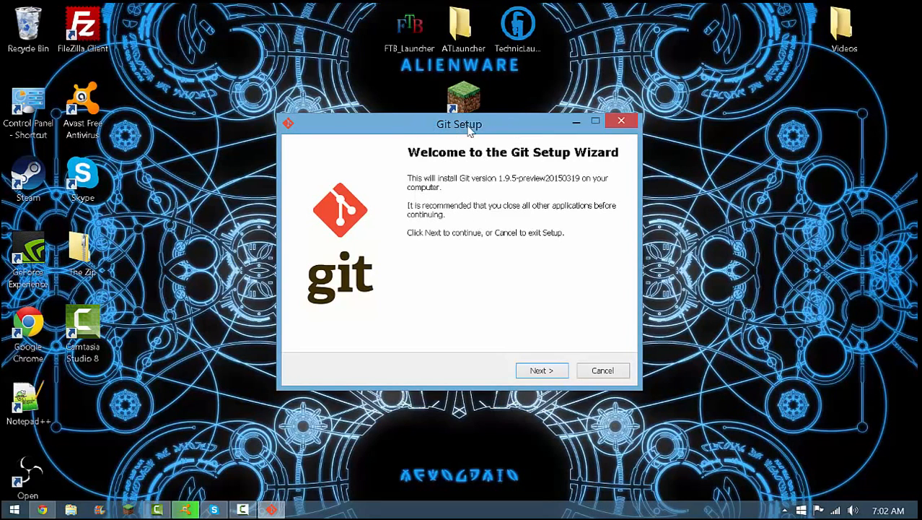
Accept the default destination C:\Program Files (x86)\Git, the default components and the Git Start Menu folder in Git Setup
left_click_drag(469, 130, 469, 86)
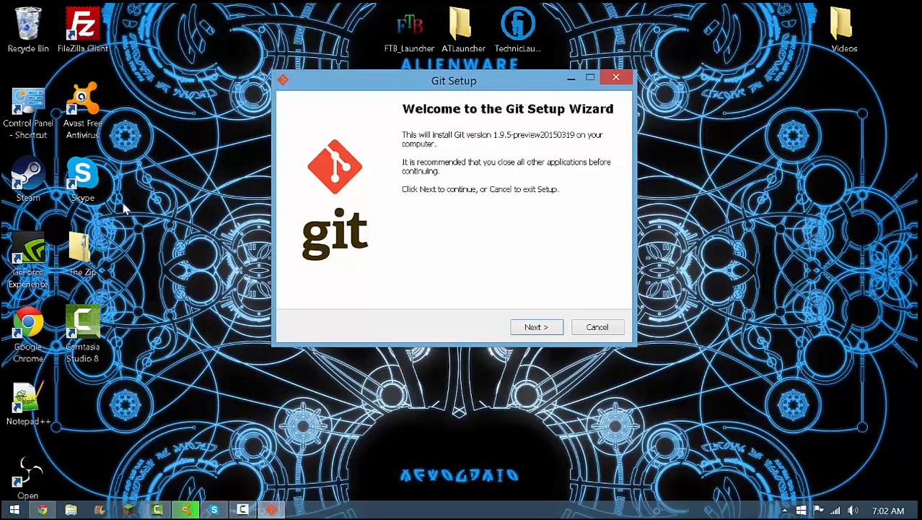
left_click(535, 328)
left_click(536, 328)
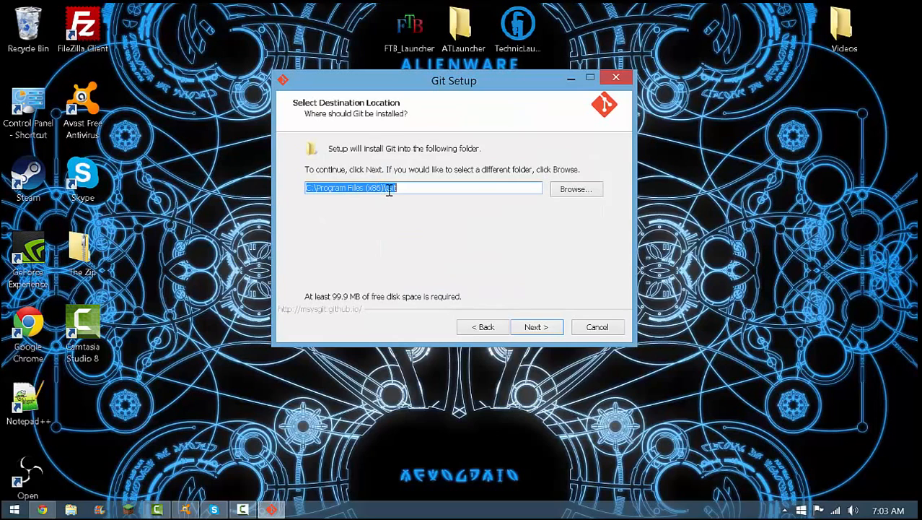
left_click(540, 330)
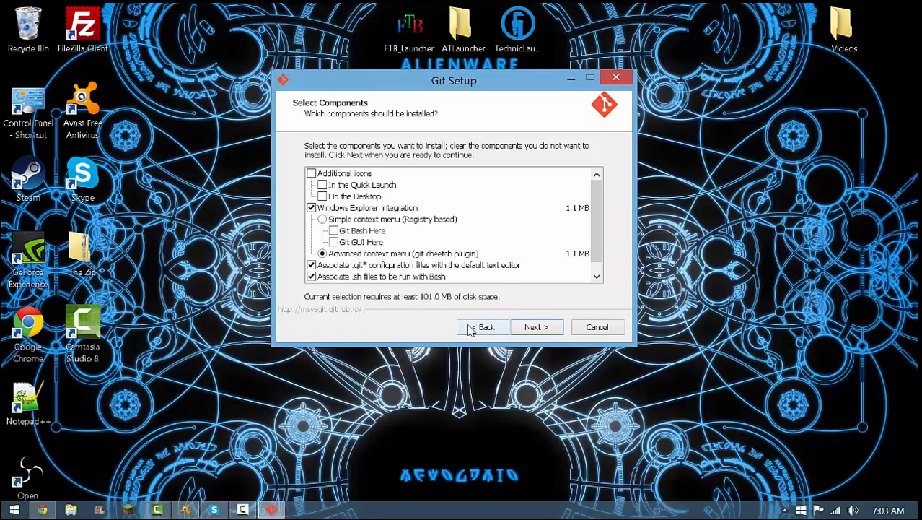
left_click(529, 326)
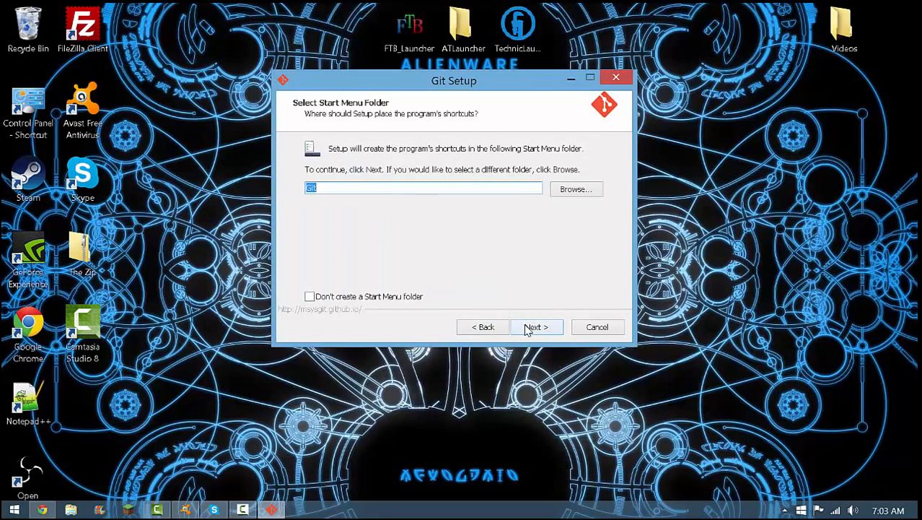
left_click(529, 327)
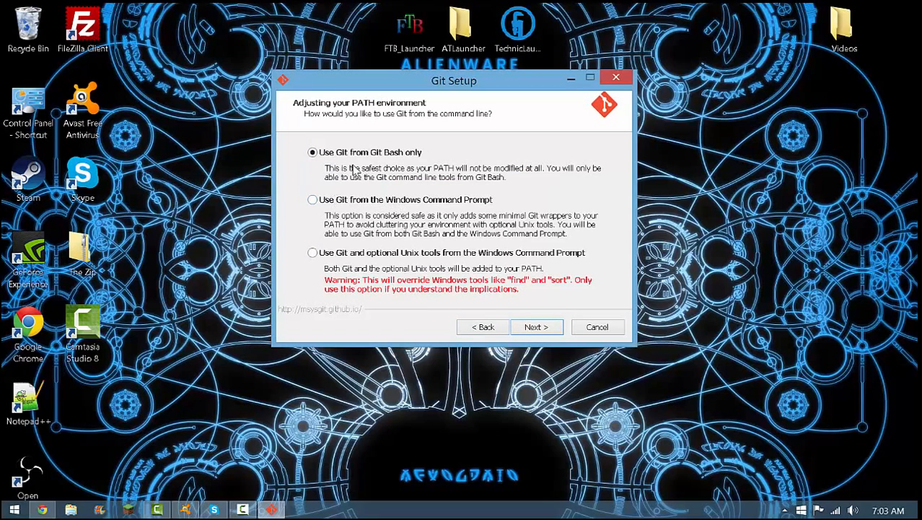
Install Git for Git Bash only with Windows-style checkout and Unix-style commit line endings, finishing setup without viewing the release notes
left_click(525, 333)
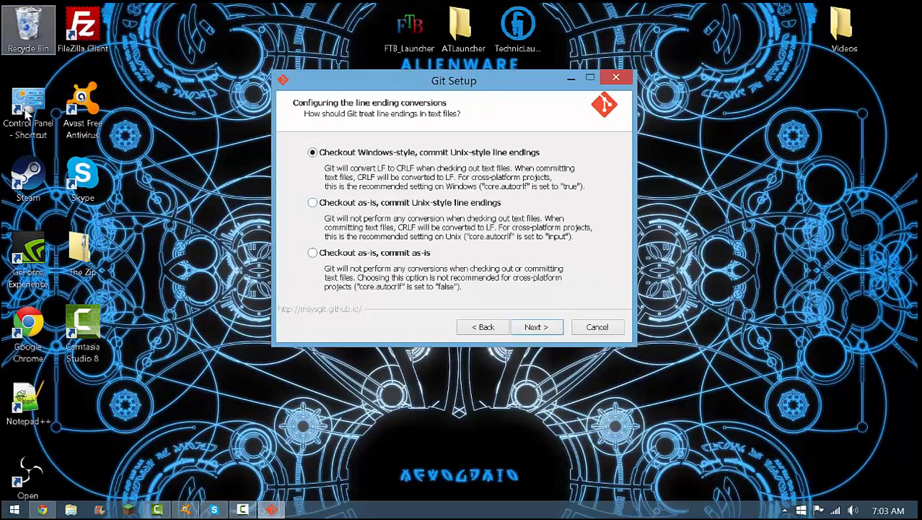
left_click(549, 330)
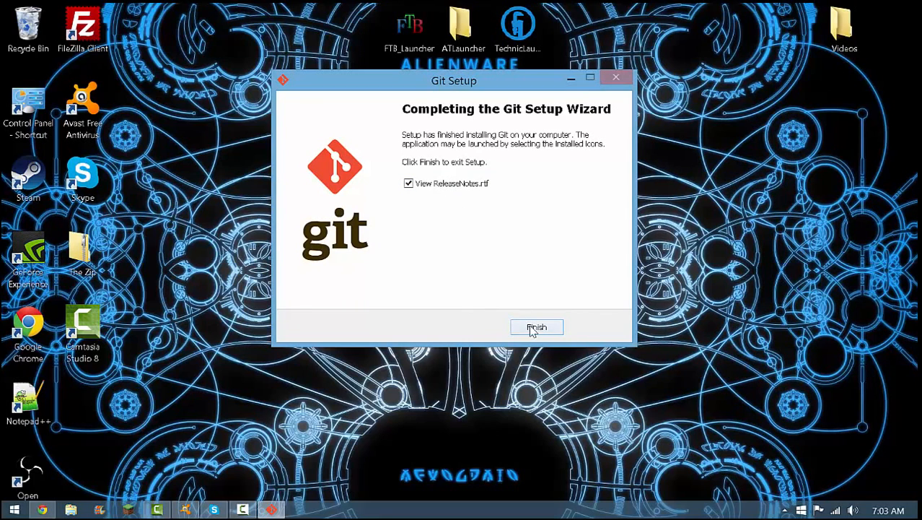
left_click(422, 185)
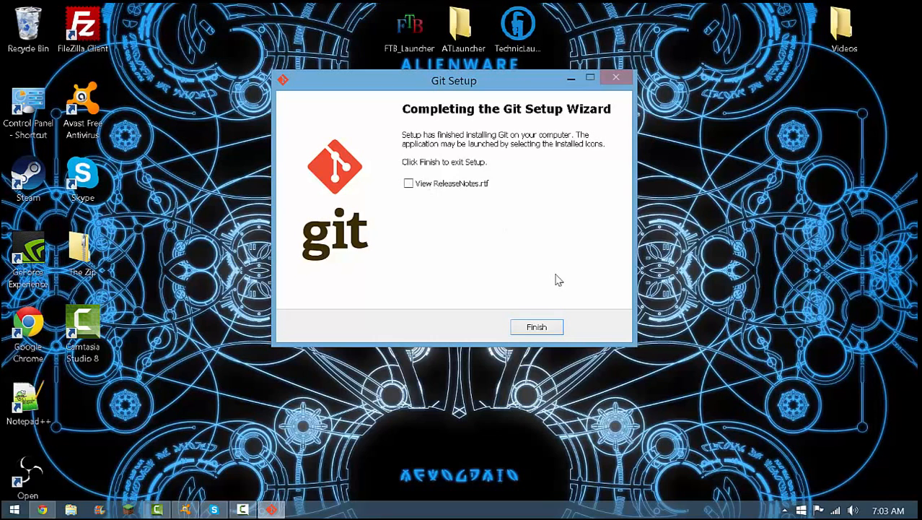
left_click(553, 326)
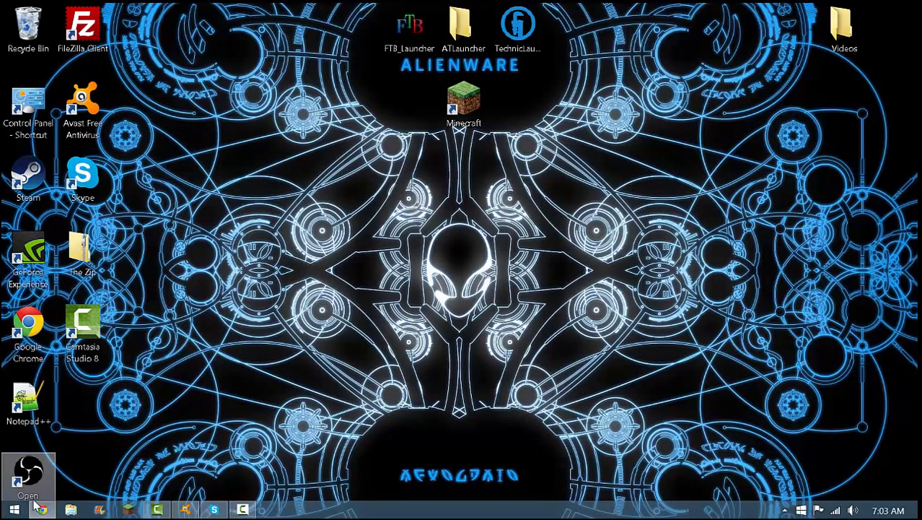
Download BuildTools.jar from the BuildTools Jenkins page in Chrome, keep the file despite the warning, and minimize the browser
left_click(41, 509)
left_click(213, 11)
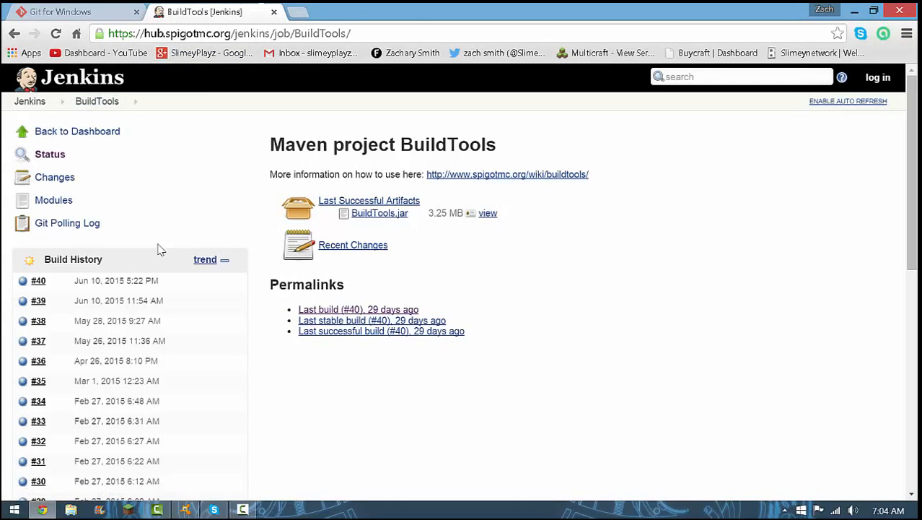
left_click(390, 219)
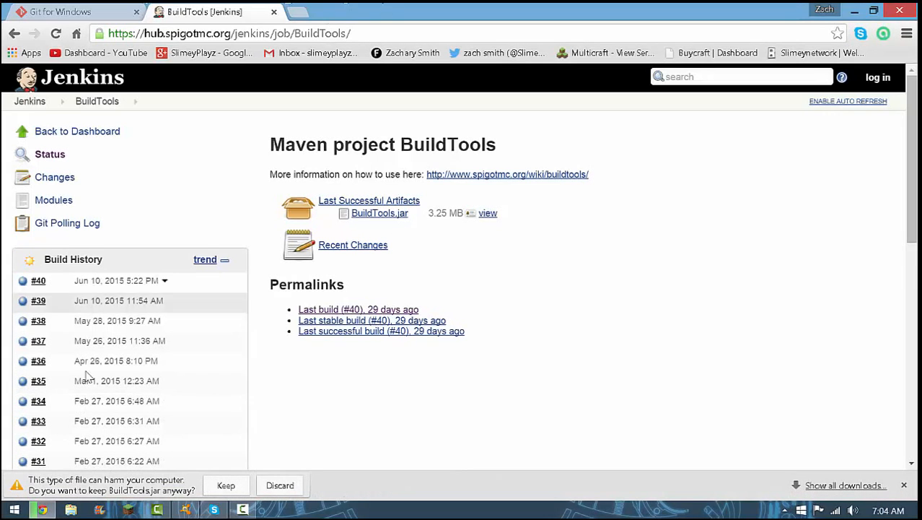
left_click(227, 485)
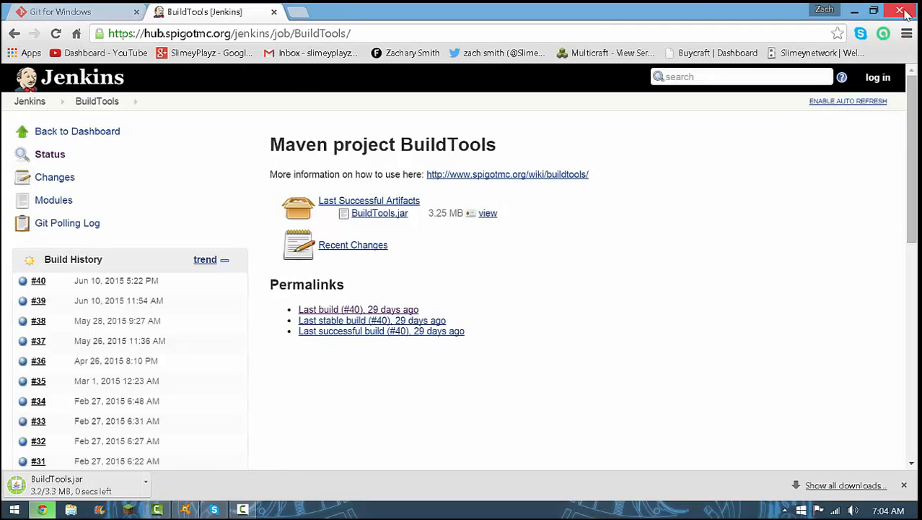
left_click(853, 11)
Create a folder named BuildTools on the desktop and open it
right_click(455, 205)
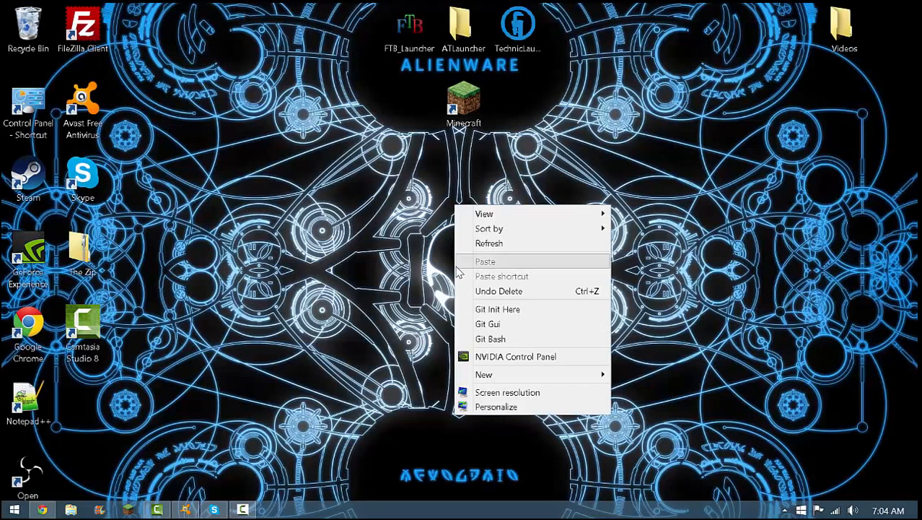
mouse_move(593, 374)
left_click(647, 375)
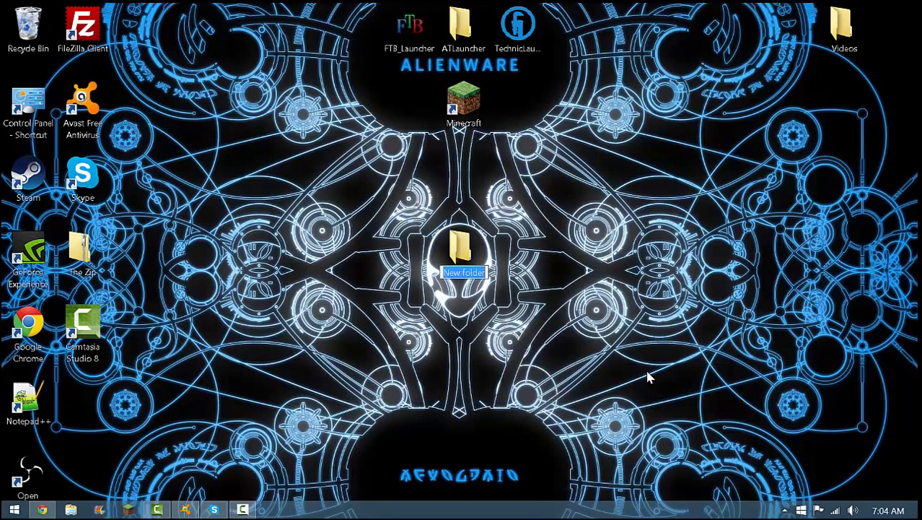
key("BackSpace")
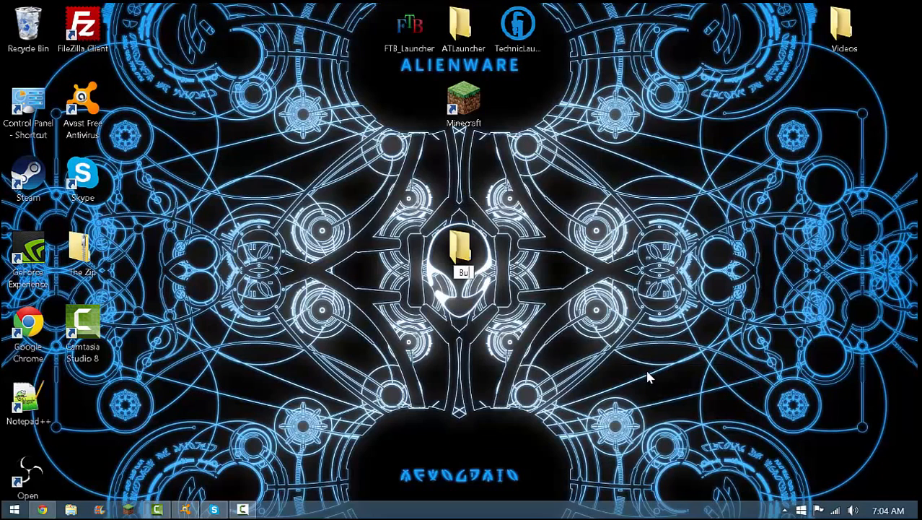
type("BuildTools")
key("Return")
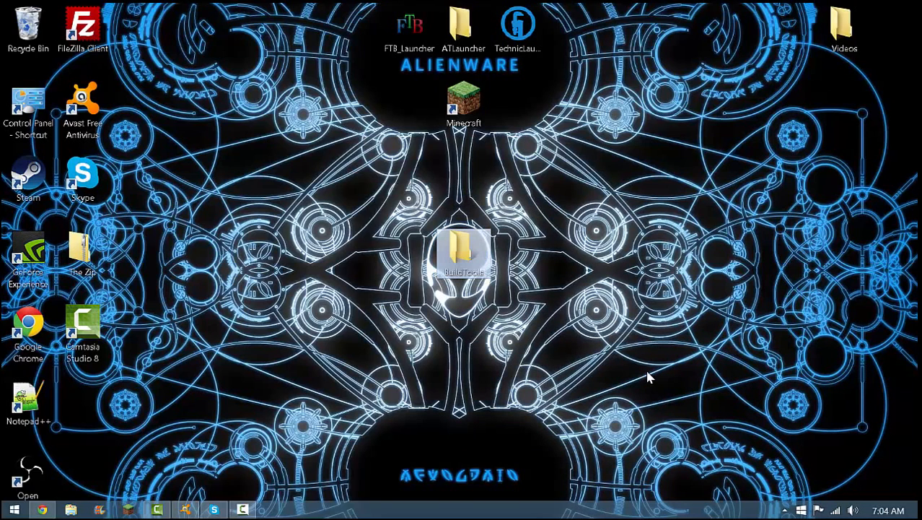
key("Return")
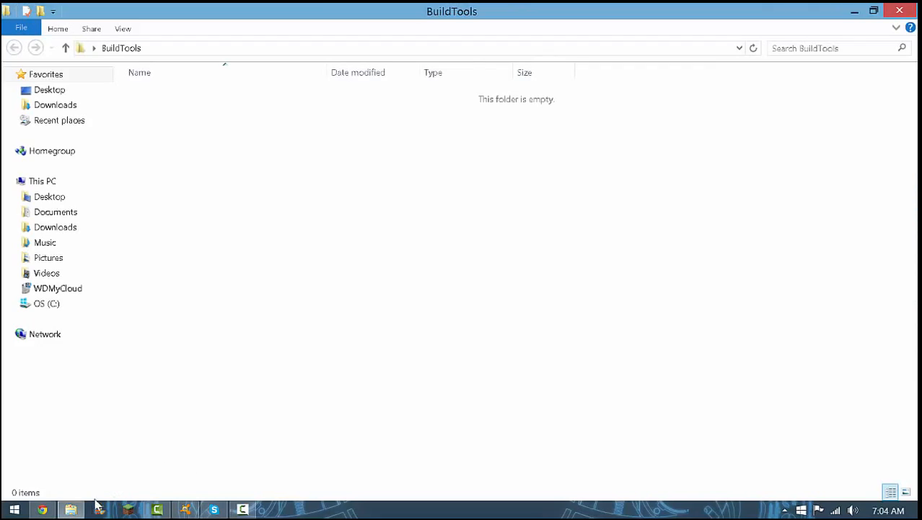
Move the BuildTools jar from Downloads into the BuildTools folder and close the Downloads window
right_click(90, 511)
right_click(83, 510)
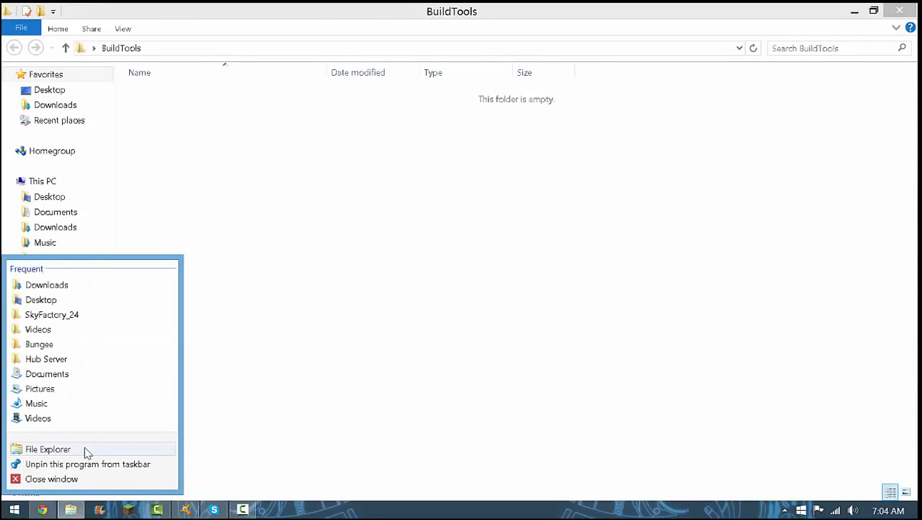
left_click(86, 449)
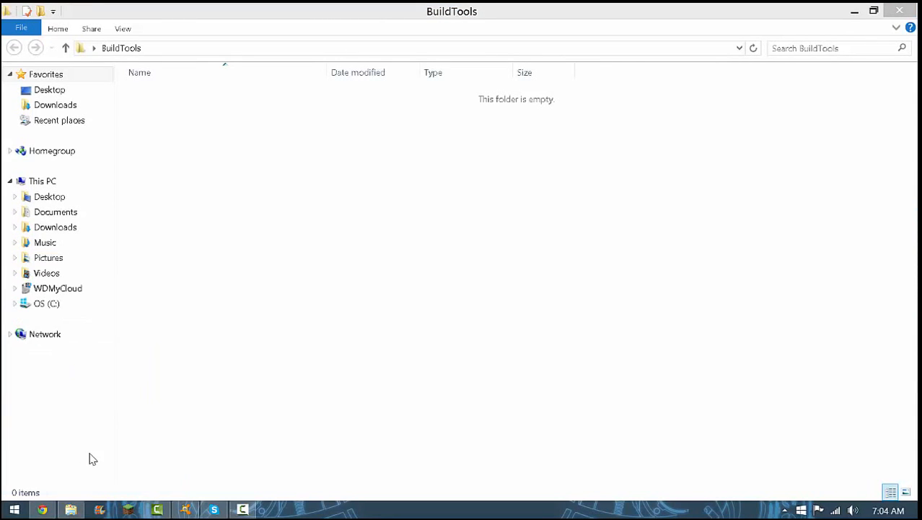
left_click(873, 11)
double_click(428, 186)
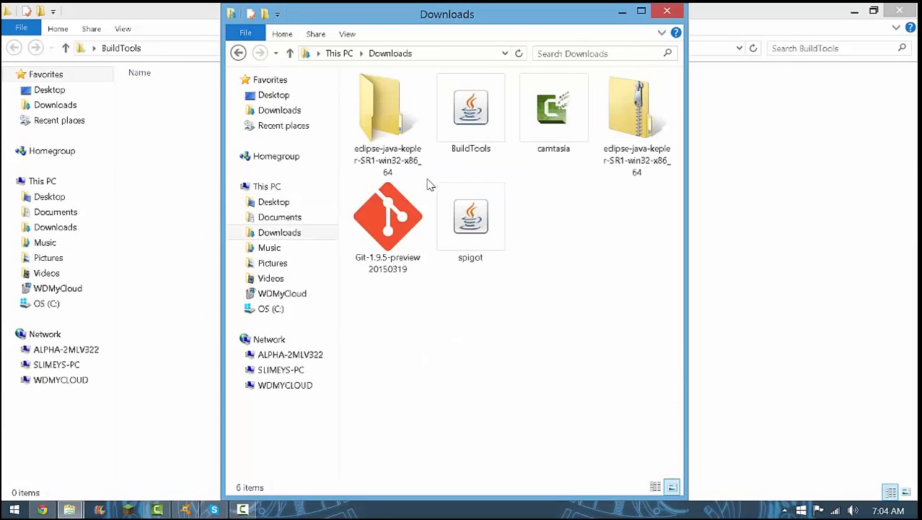
left_click_drag(469, 175, 762, 168)
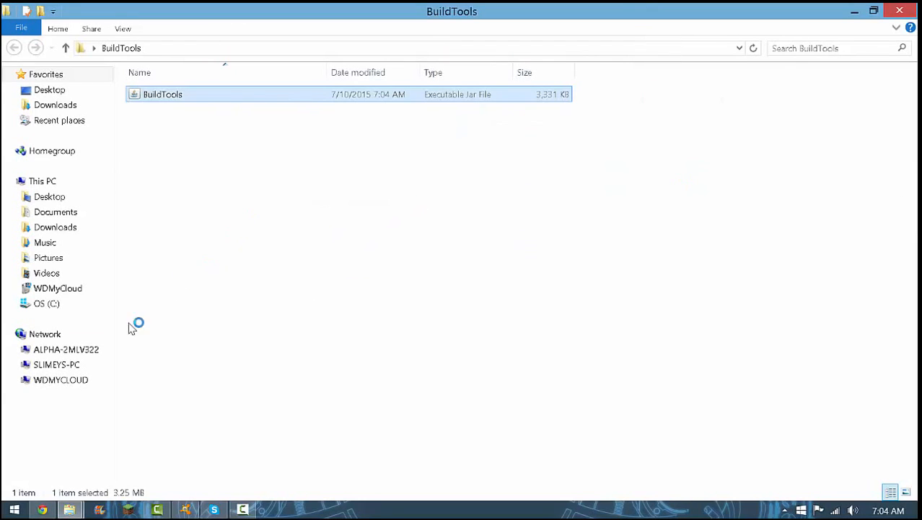
left_click(69, 509)
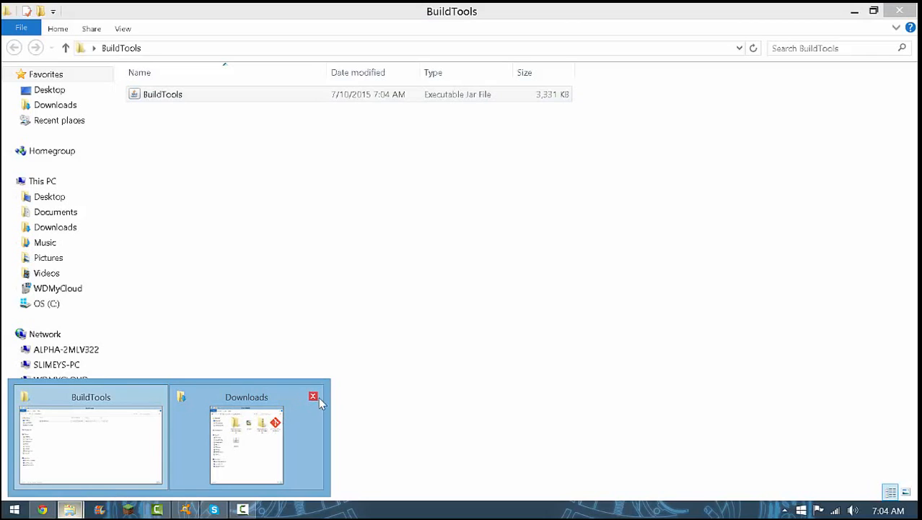
left_click(314, 398)
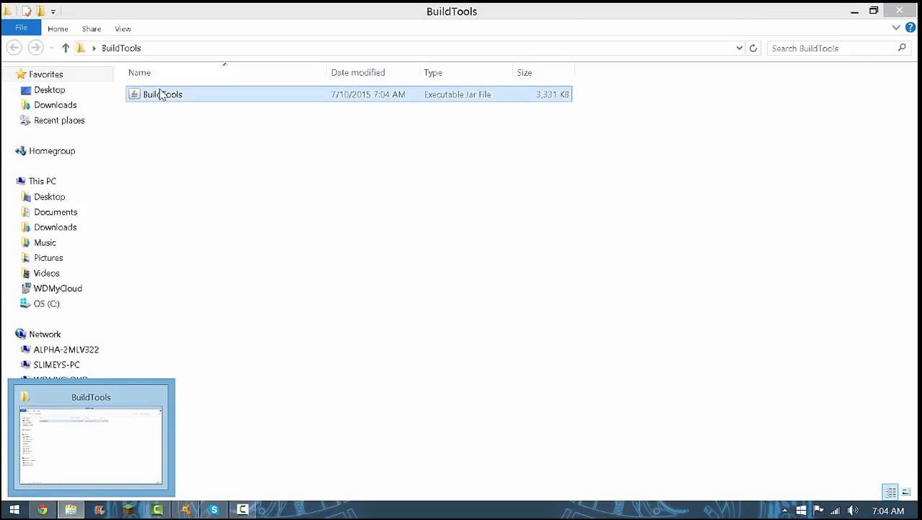
right_click(177, 151)
left_click(133, 448)
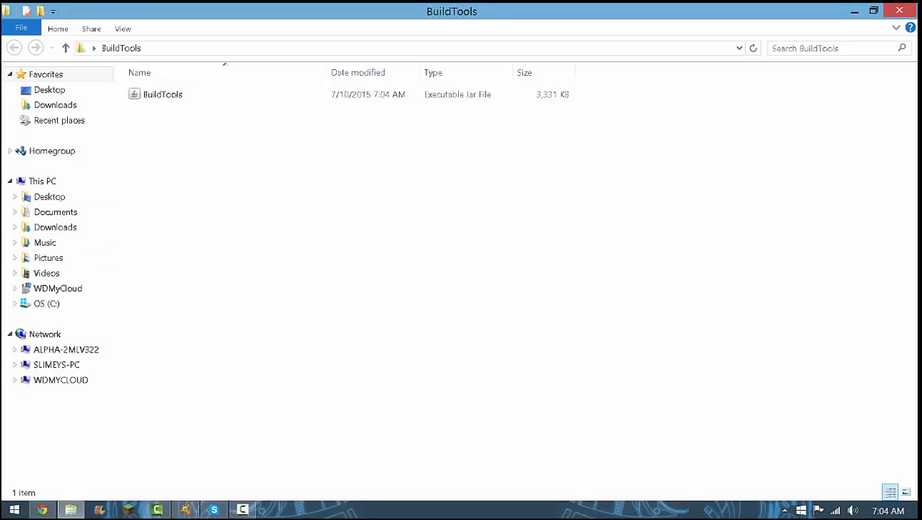
left_click(42, 509)
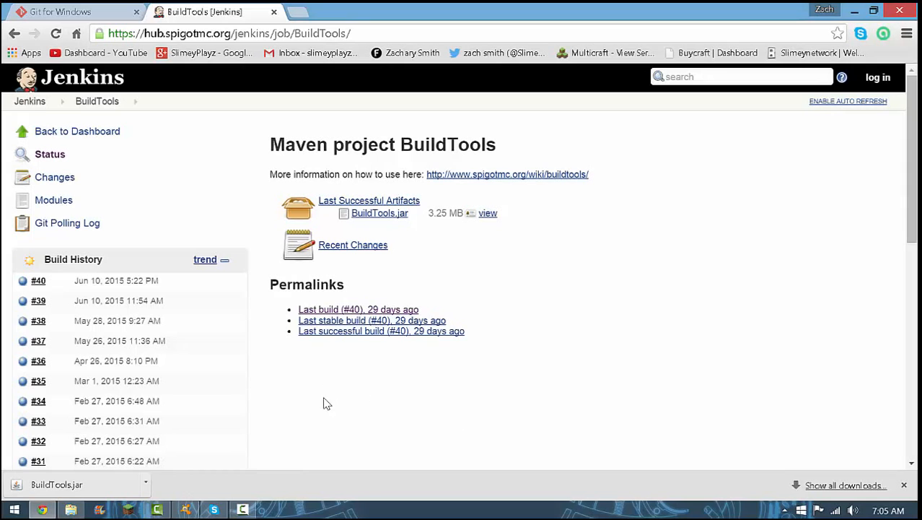
left_click(854, 10)
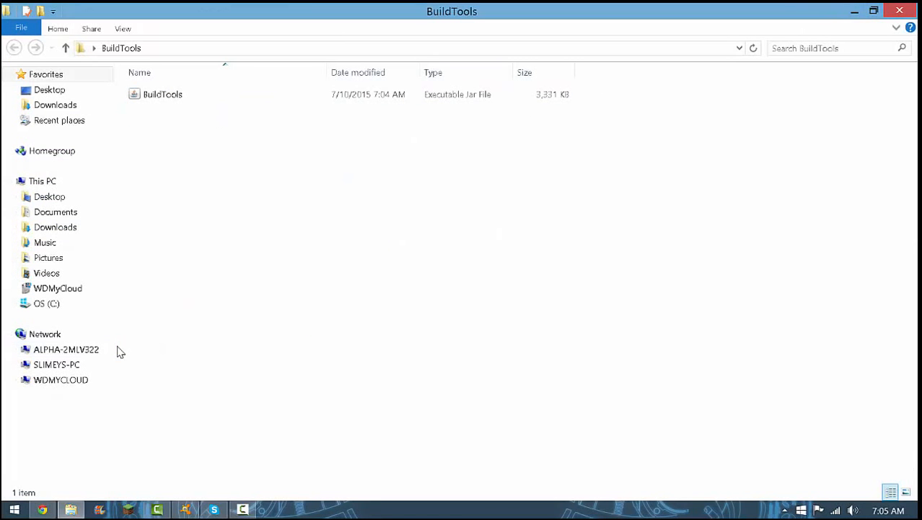
Open Notepad++ with a blank document
key("super+r")
key("Return")
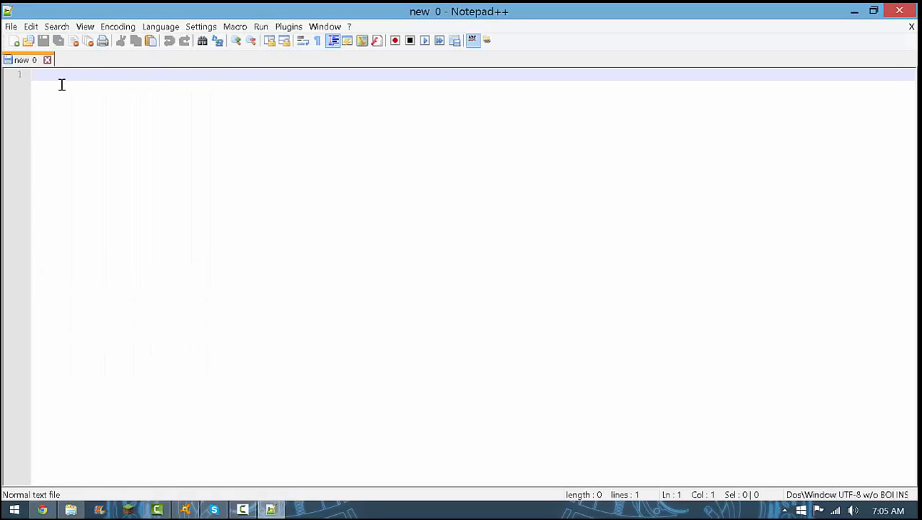
type("https://hub.spigotmc.org/jenkins/job/BuildTools")
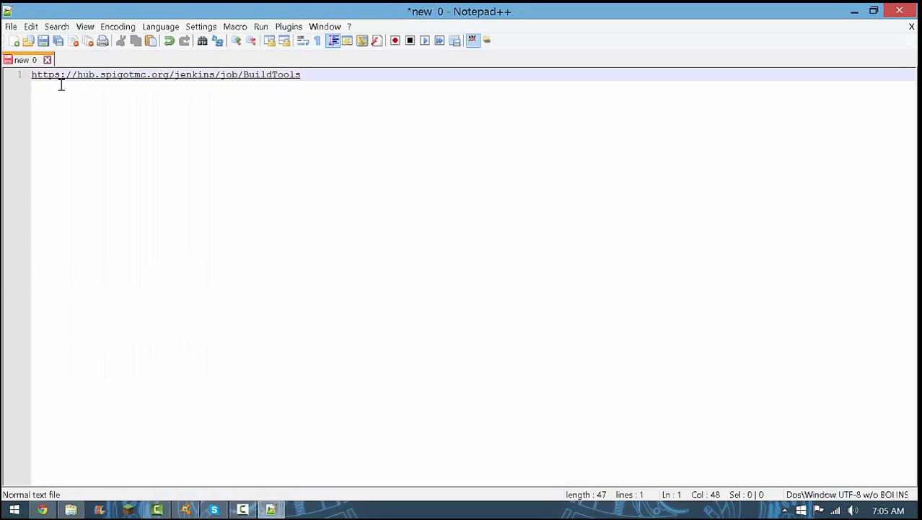
key("BackSpace")
key("BackSpace")
key("BackSpace")
key("BackSpace")
key("BackSpace")
key("BackSpace")
key("BackSpace")
key("BackSpace")
key("BackSpace")
key("BackSpace")
key("BackSpace")
key("BackSpace")
key("BackSpace")
key("BackSpace")
key("BackSpace")
key("BackSpace")
key("BackSpace")
key("BackSpace")
key("BackSpace")
key("BackSpace")
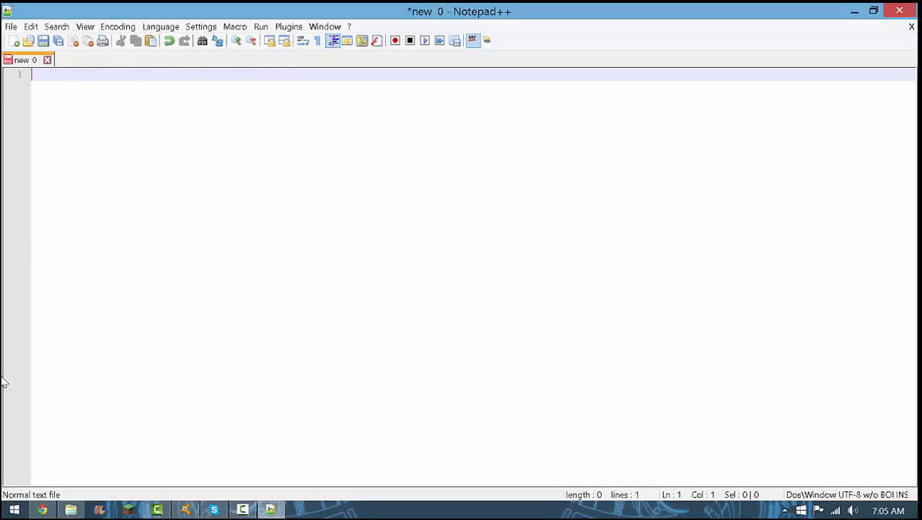
Enter the command "java -jar BuildTools.jar --rev latest" in the blank Notepad++ document
left_click(42, 510)
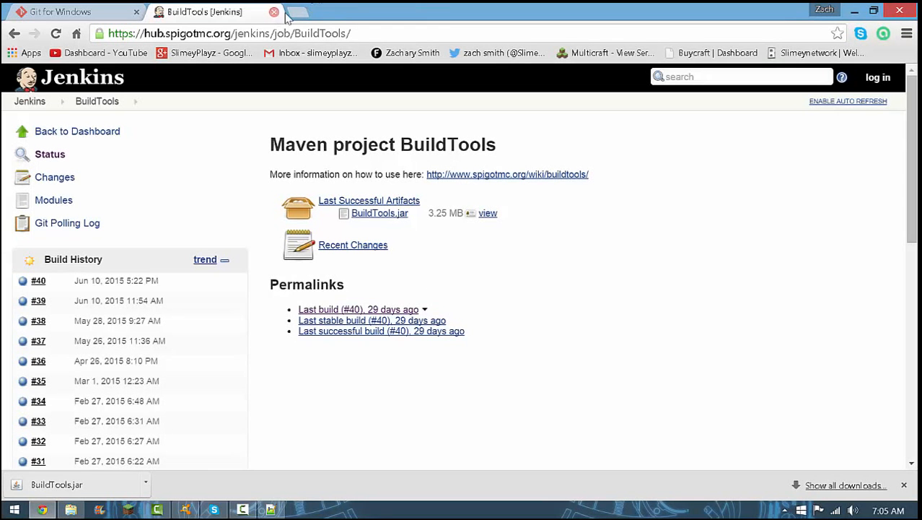
left_click(271, 510)
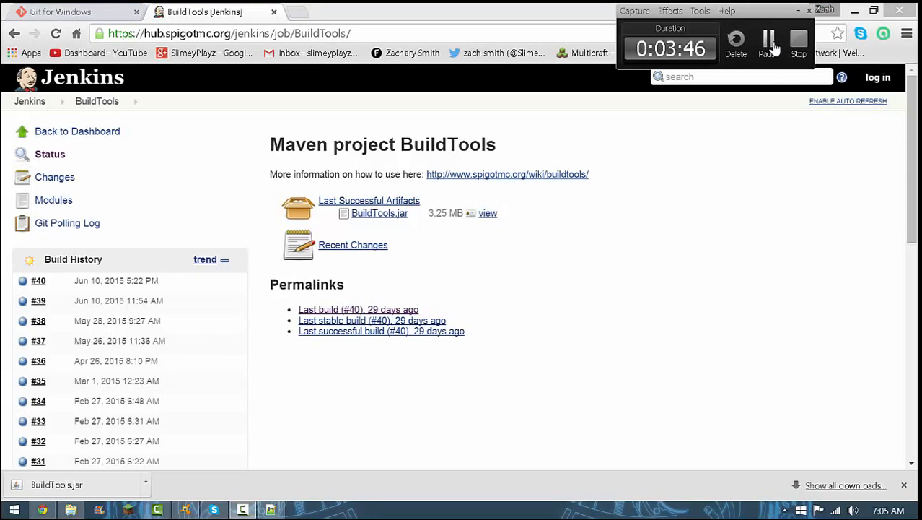
left_click(769, 45)
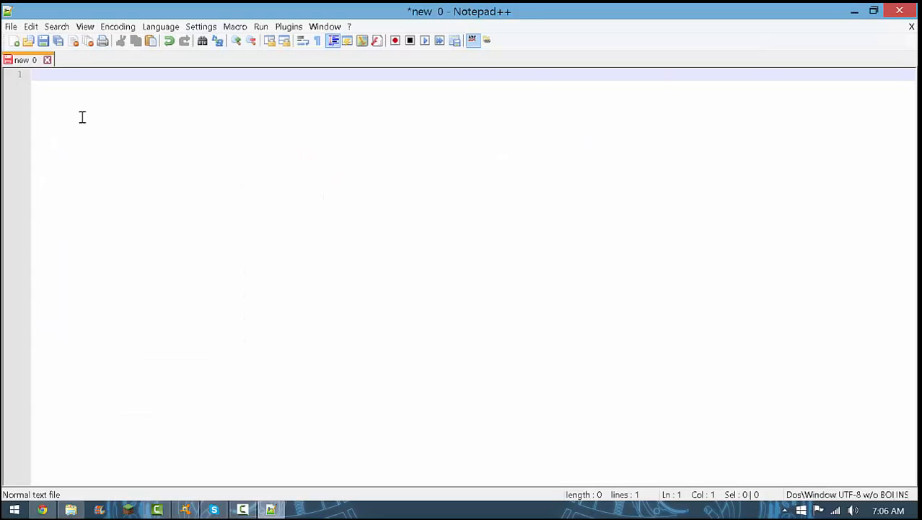
type("java -jar BuildTools.jar --rev latest")
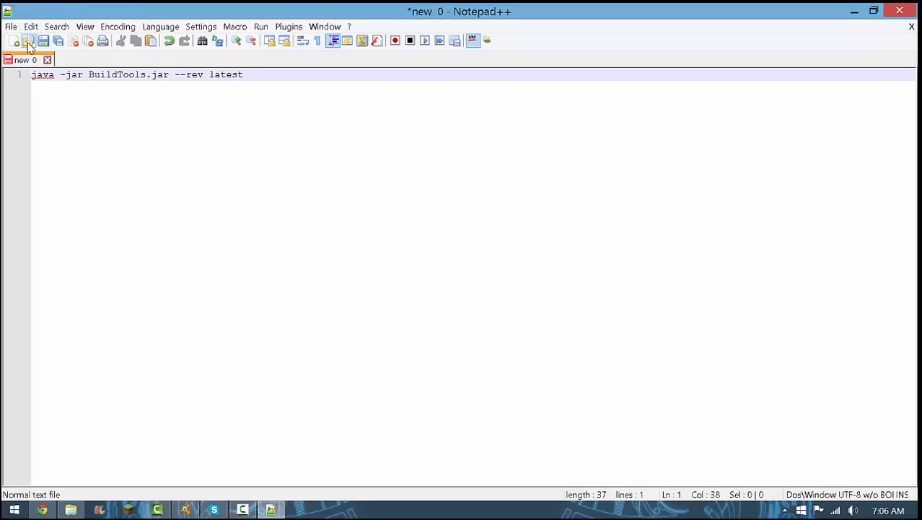
Start saving the document under a new name and choose the desktop's BuildTools folder as the location
left_click(11, 26)
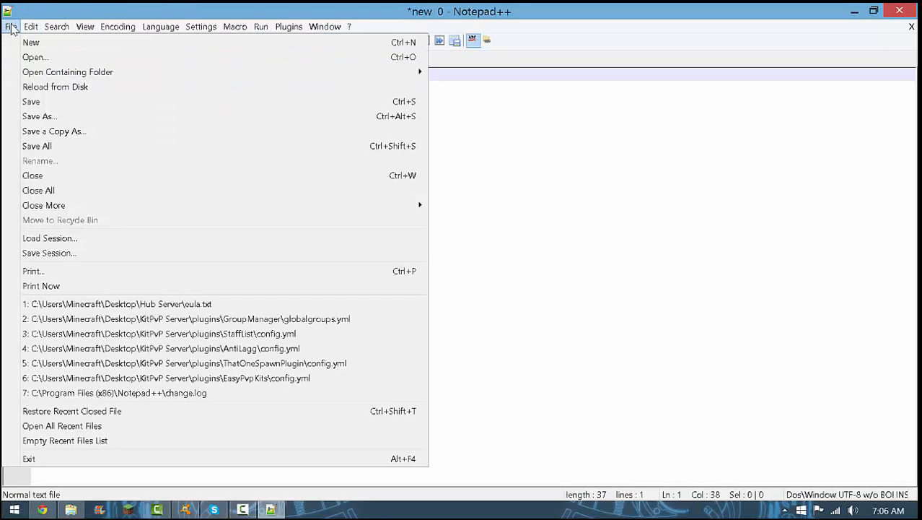
left_click(52, 117)
left_click(295, 229)
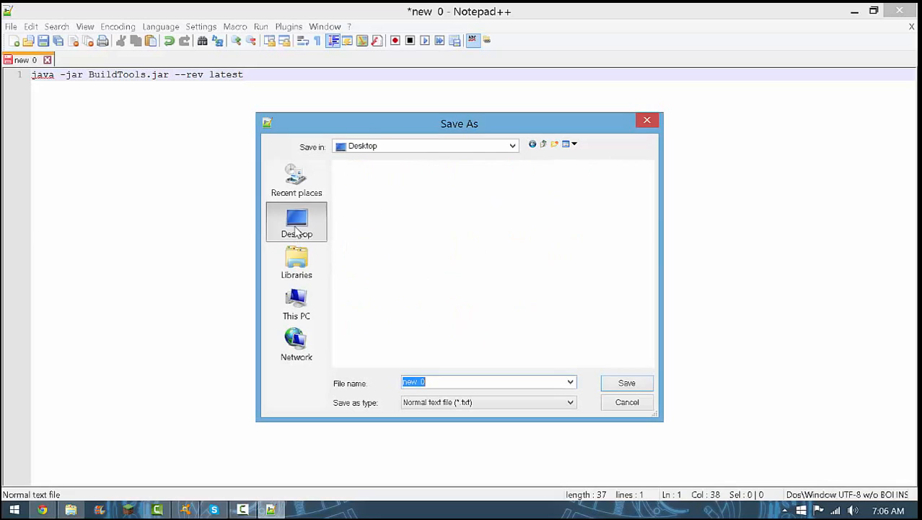
left_click_drag(646, 209, 603, 287)
scroll(539, 270, "down", 2)
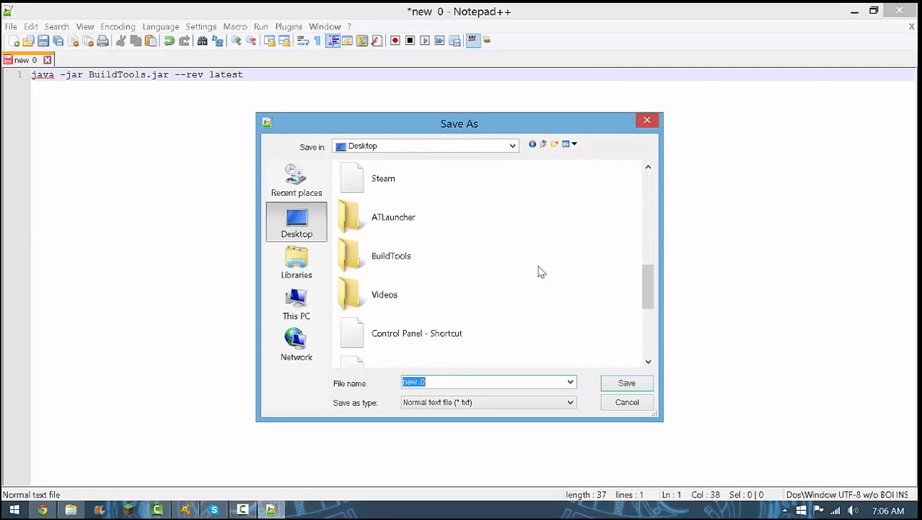
double_click(449, 259)
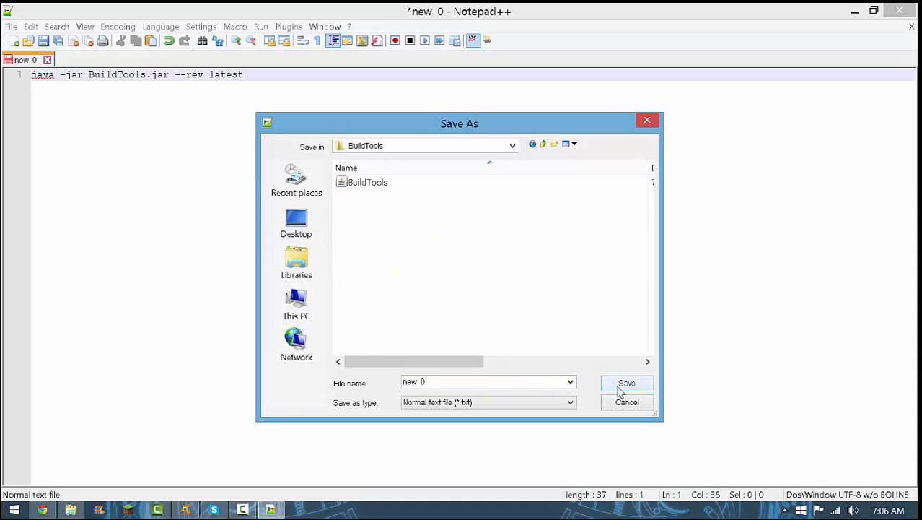
Name the file start, set its type to Batch file, and save it in the BuildTools folder
left_click_drag(449, 378, 274, 371)
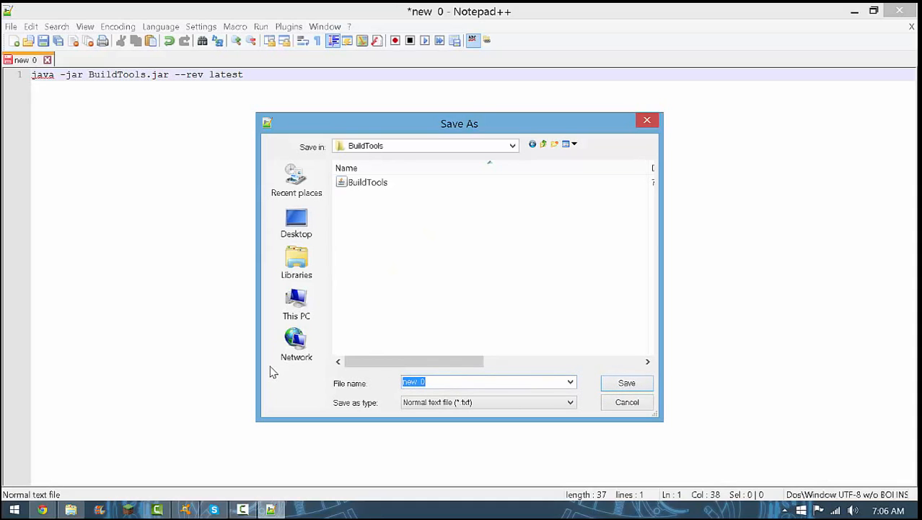
key("BackSpace")
type("start")
left_click(413, 404)
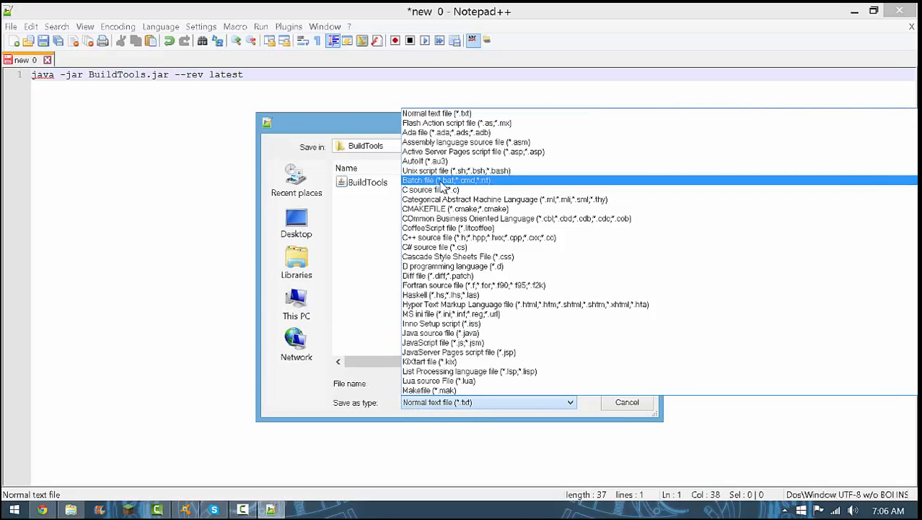
left_click(443, 181)
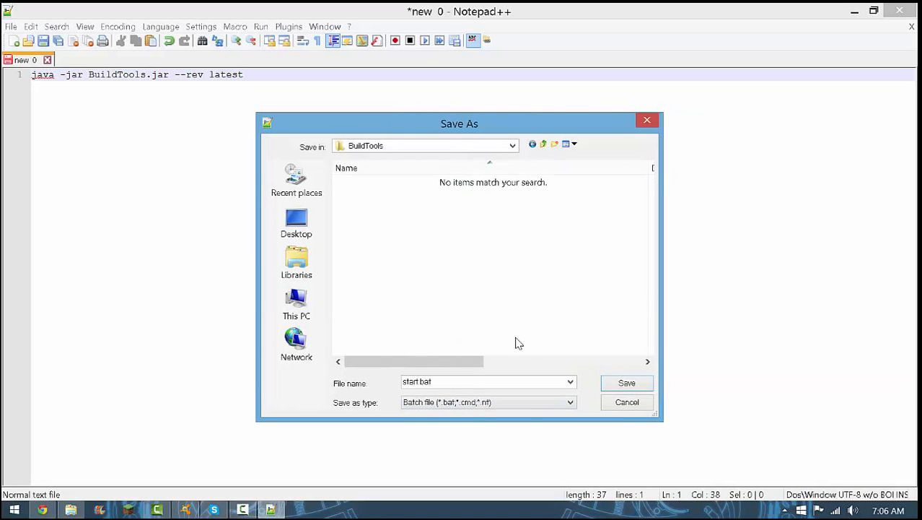
left_click(524, 405)
left_click(523, 405)
left_click(645, 386)
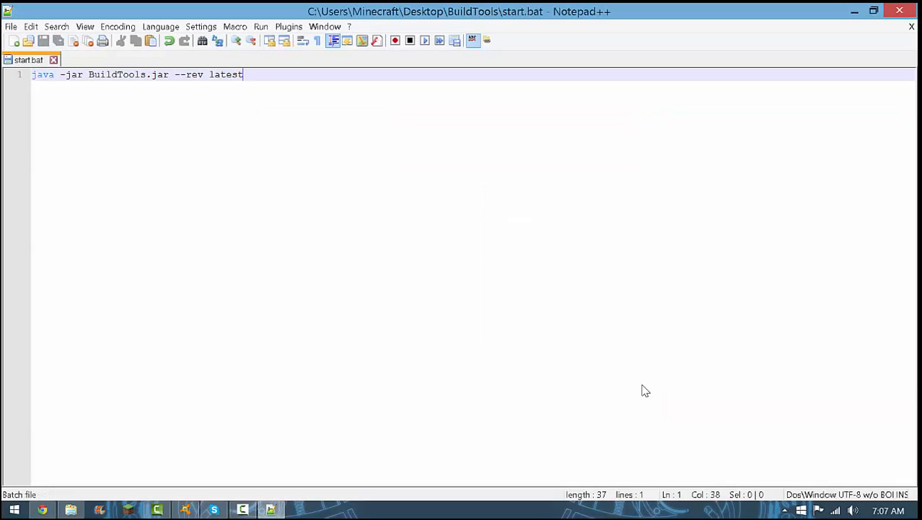
Close Notepad++ and run the start batch file from the BuildTools folder in File Explorer
left_click(902, 11)
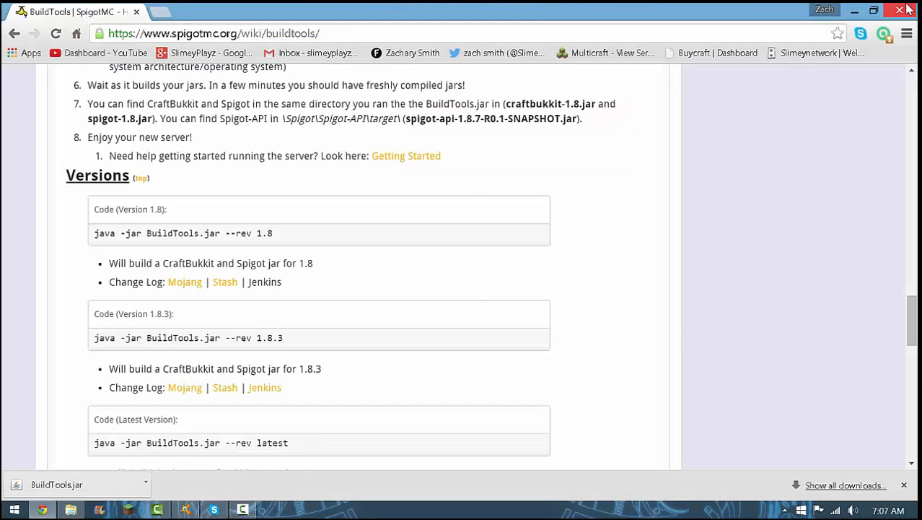
left_click(71, 510)
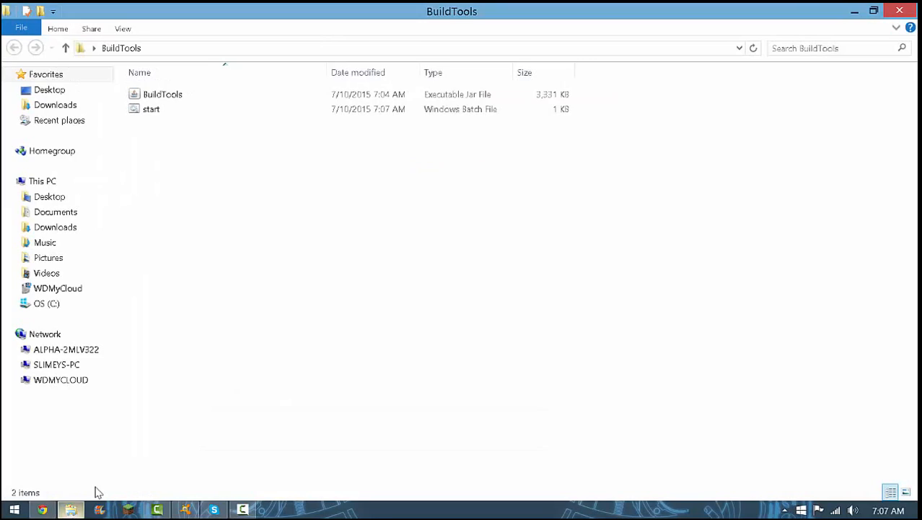
double_click(144, 112)
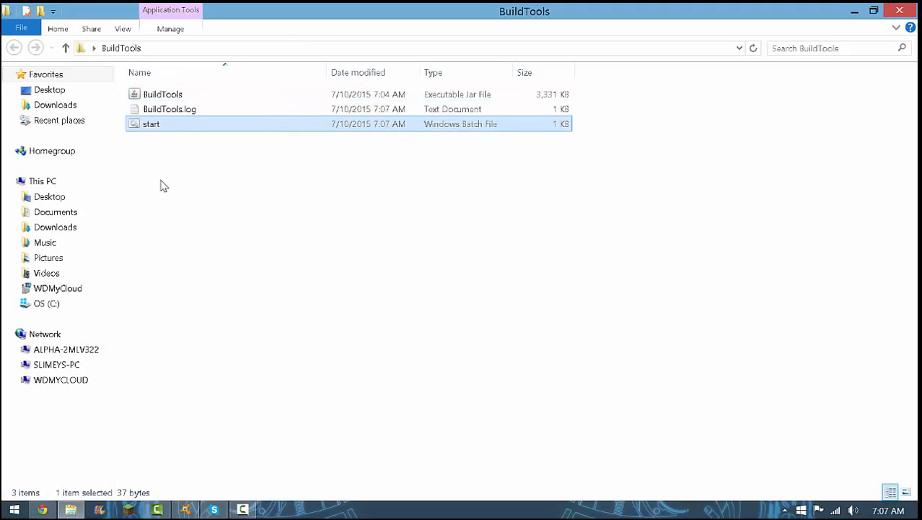
Read BuildTools.log and close it, then delete the start batch file from the BuildTools folder
double_click(174, 110)
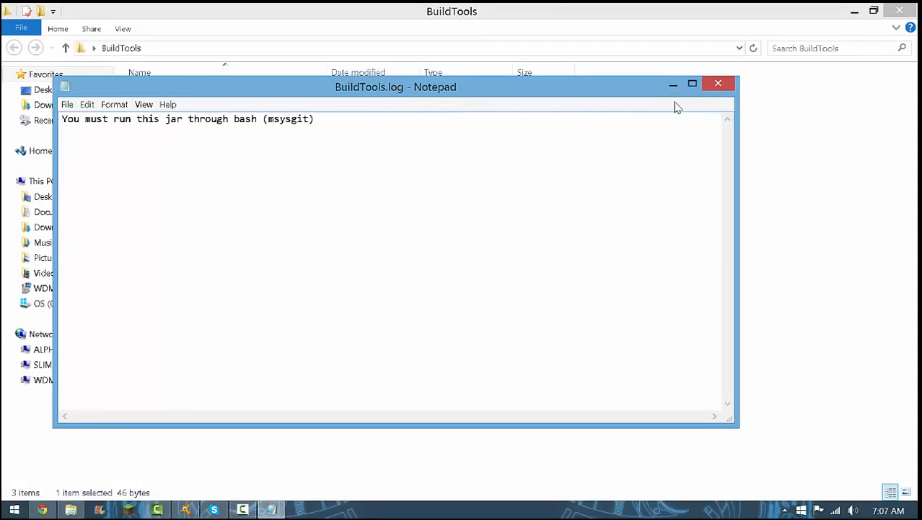
left_click(718, 84)
right_click(155, 124)
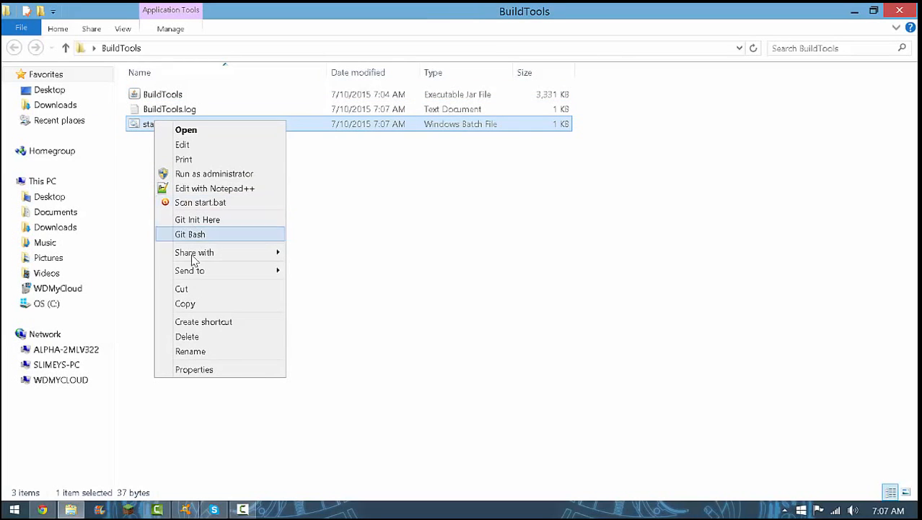
left_click(187, 337)
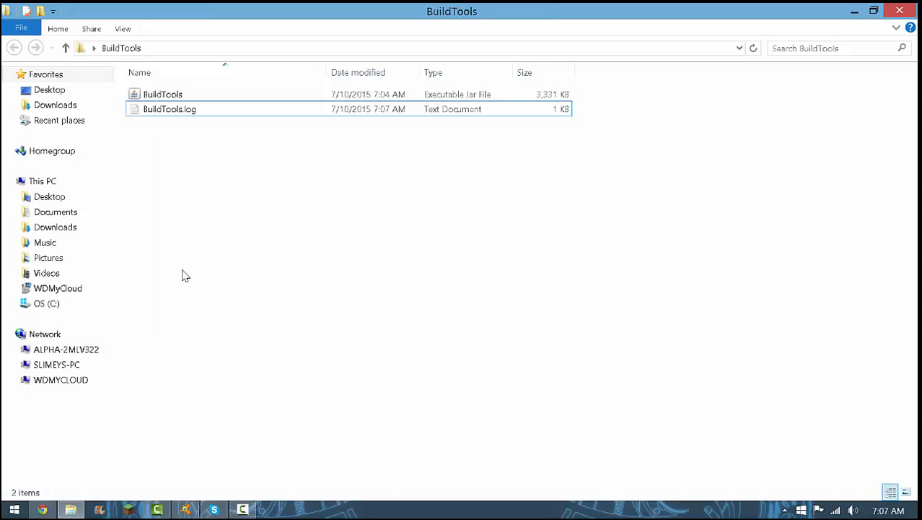
Reopen Notepad++ and put the command "java -jar BuildTools.jar --rev latest" in a new document
key("super+r")
key("Return")
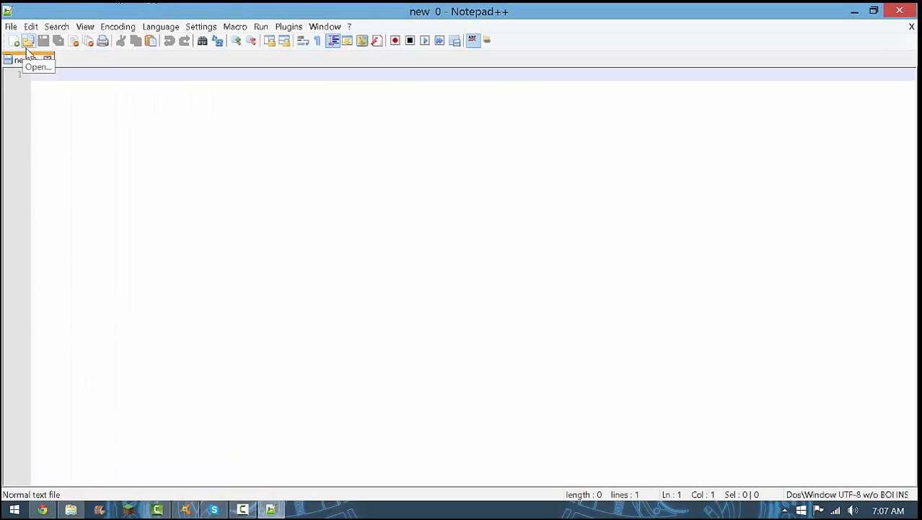
type("<")
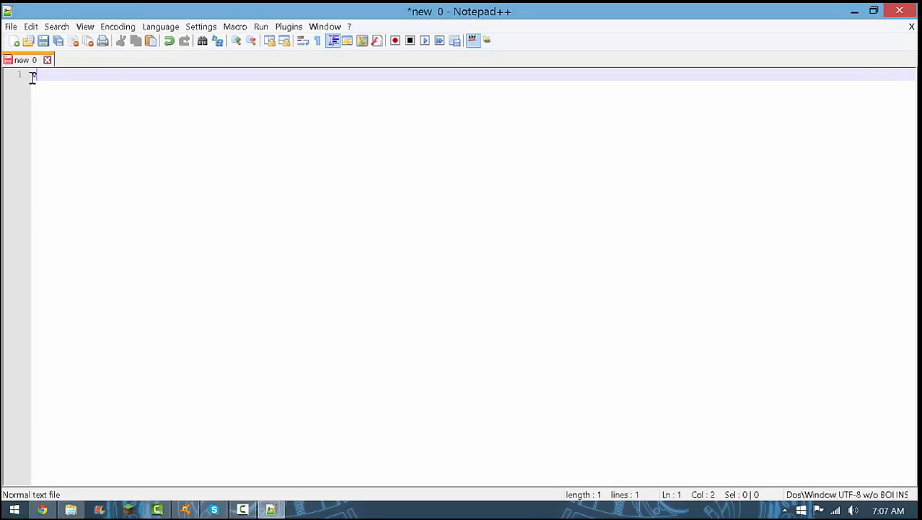
type("ava -jar BuildTools.jar --rev latest")
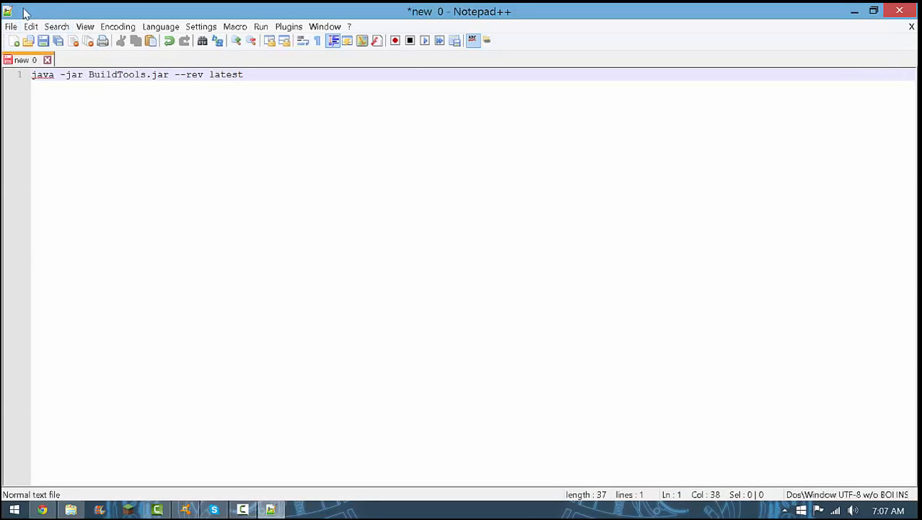
Start saving the new document under a new name, with the Desktop as the location
left_click(12, 27)
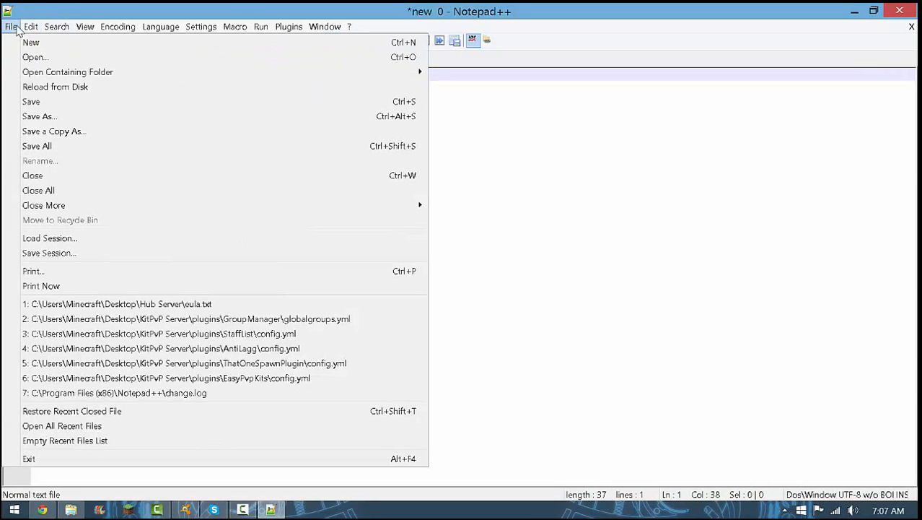
left_click(40, 119)
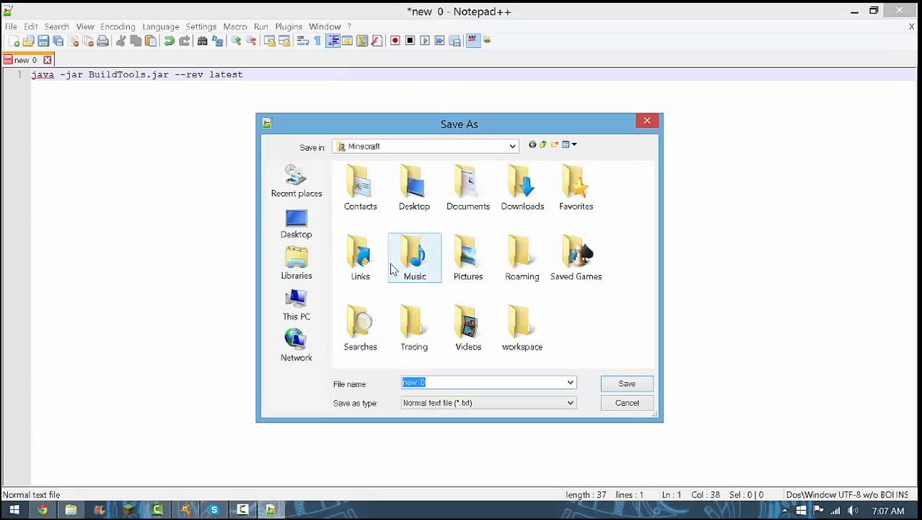
left_click(296, 230)
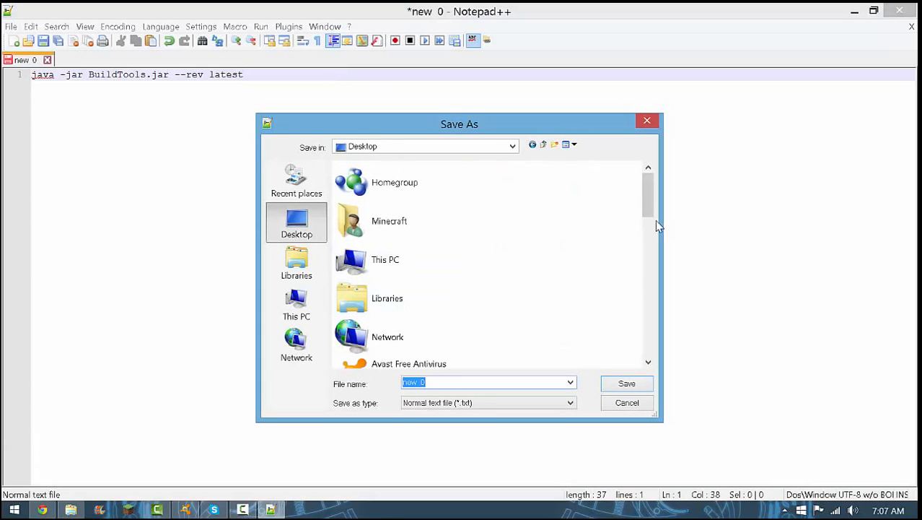
left_click_drag(648, 216, 610, 308)
left_click(432, 268)
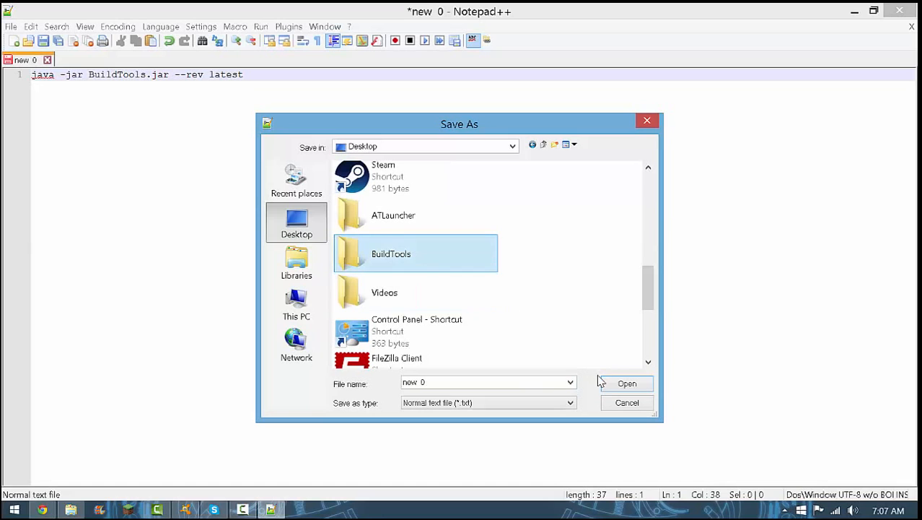
Save the document on the desktop as start.bat with the Batch file type
left_click(453, 385)
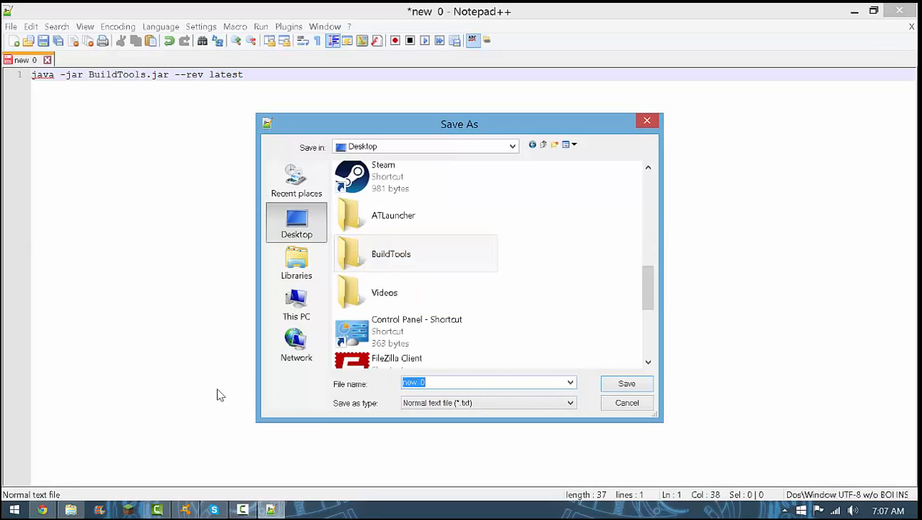
key("BackSpace")
type("start")
left_click(510, 403)
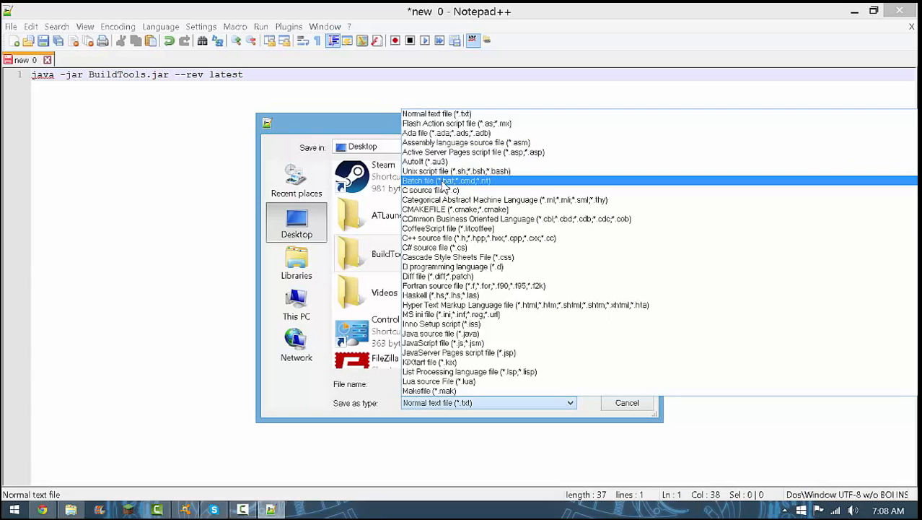
left_click(444, 181)
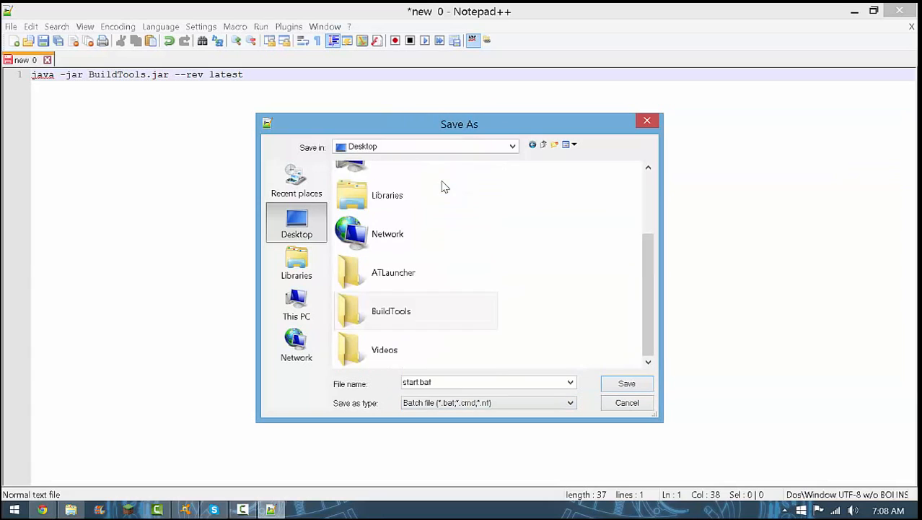
left_click(504, 405)
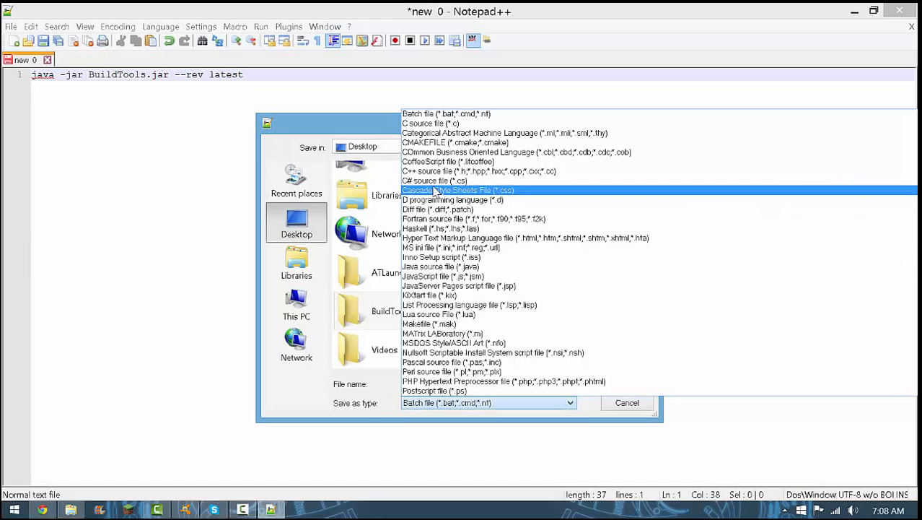
scroll(453, 121, "up", 1)
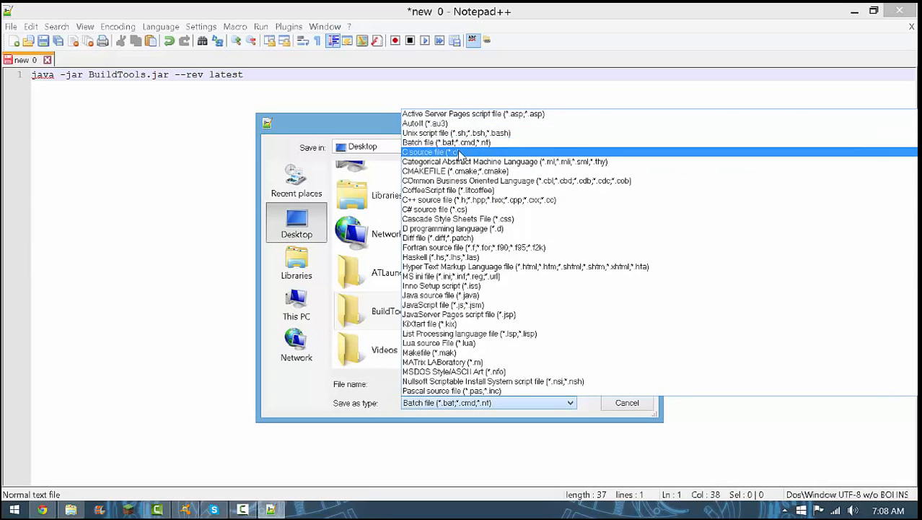
scroll(459, 155, "up", 2)
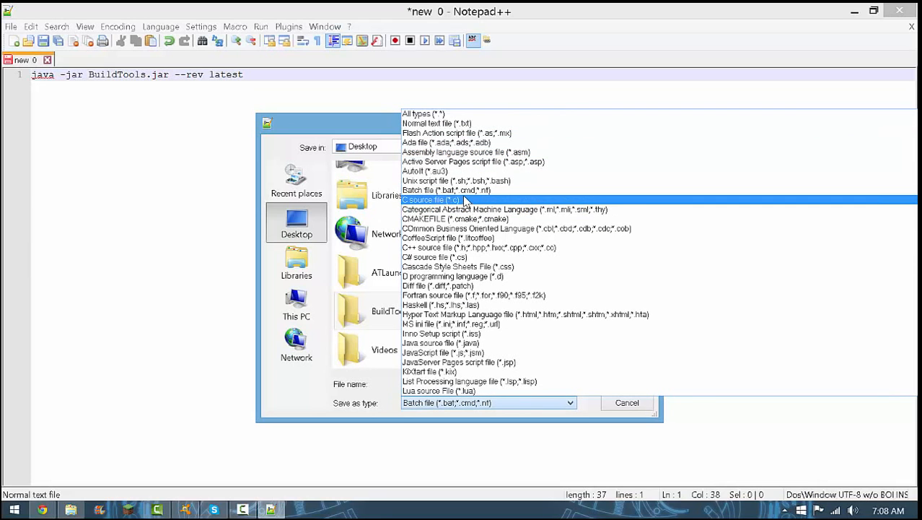
left_click(457, 191)
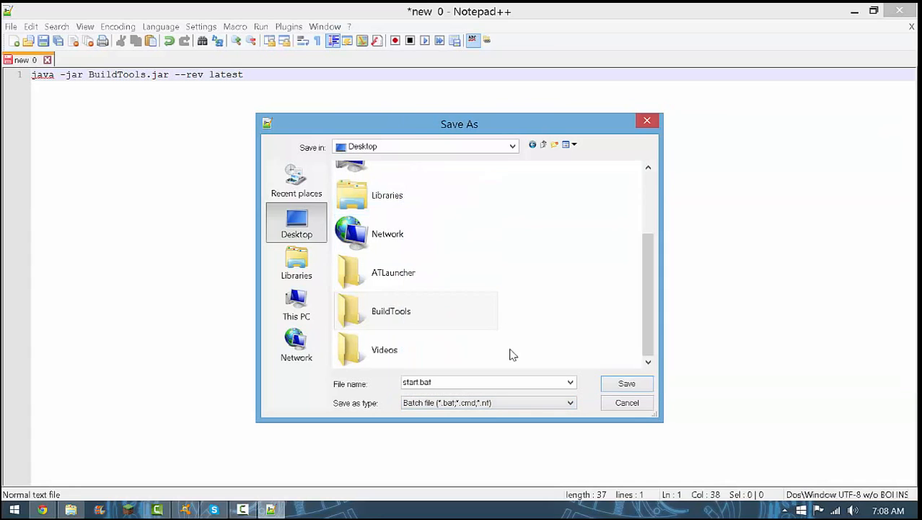
left_click(625, 383)
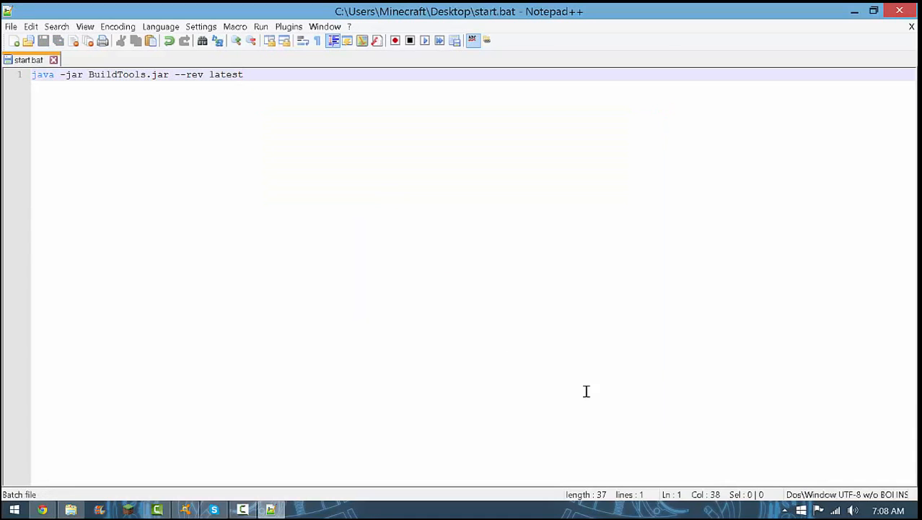
Minimize Notepad++, Chrome and the other open windows to reach the desktop
left_click(854, 11)
left_click(853, 10)
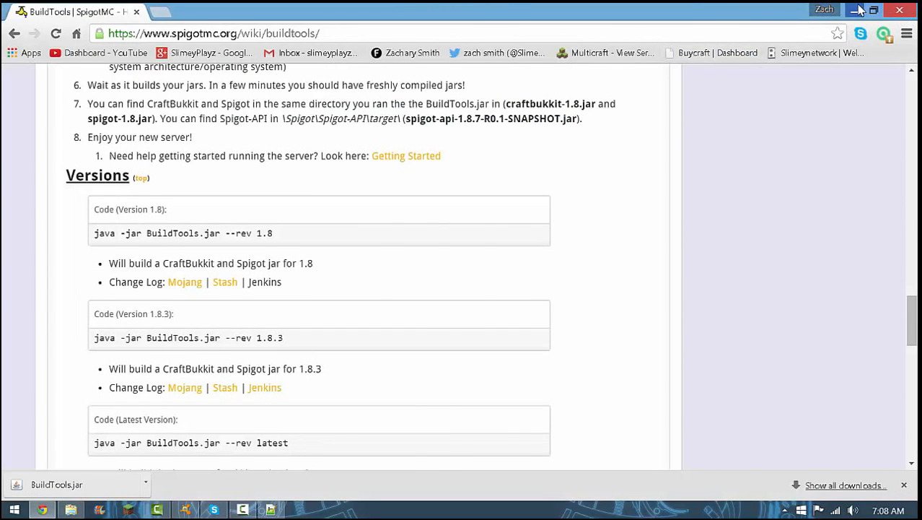
left_click(853, 10)
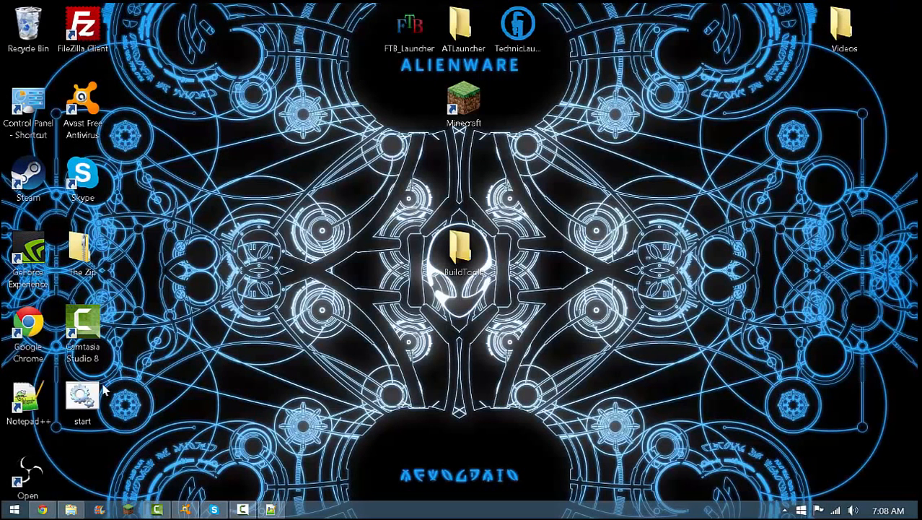
Move the start batch file from the desktop into the BuildTools folder and run it there
left_click_drag(104, 390, 482, 259)
double_click(483, 260)
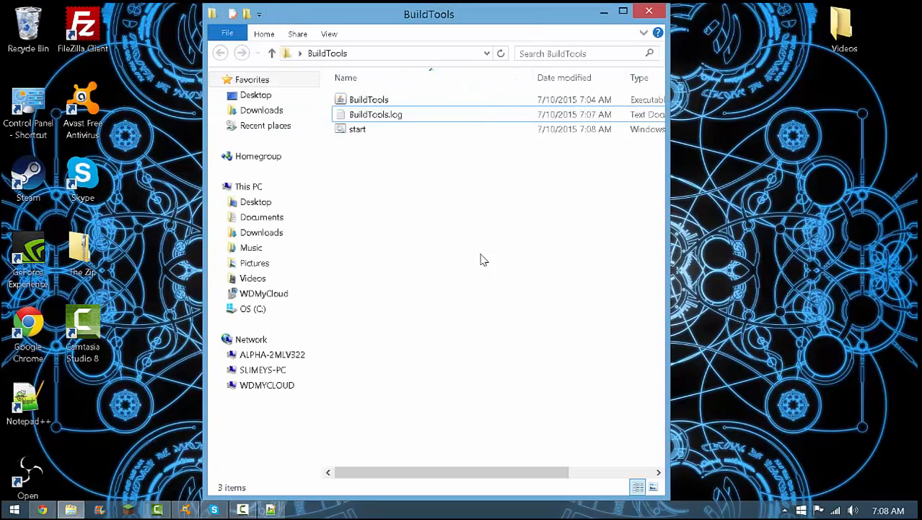
double_click(384, 134)
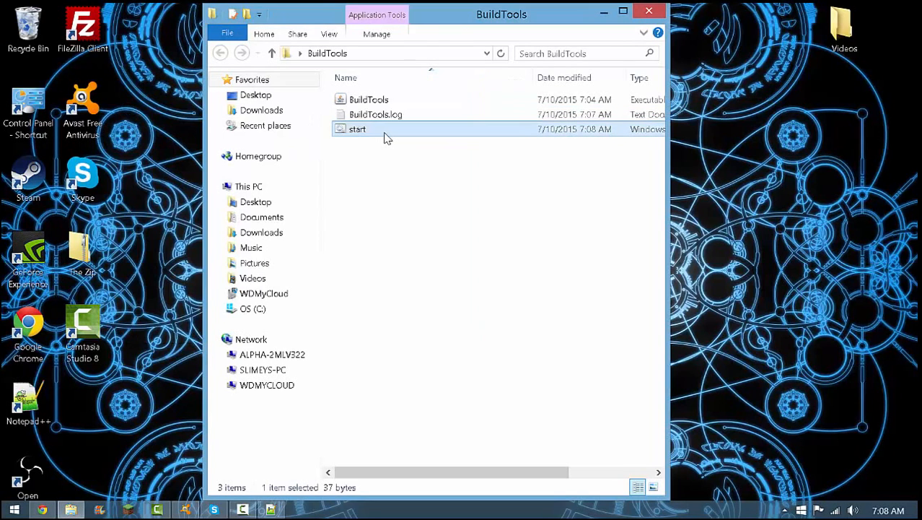
Open BuildTools.log, read its message about how the jar must be run, and close it
double_click(380, 115)
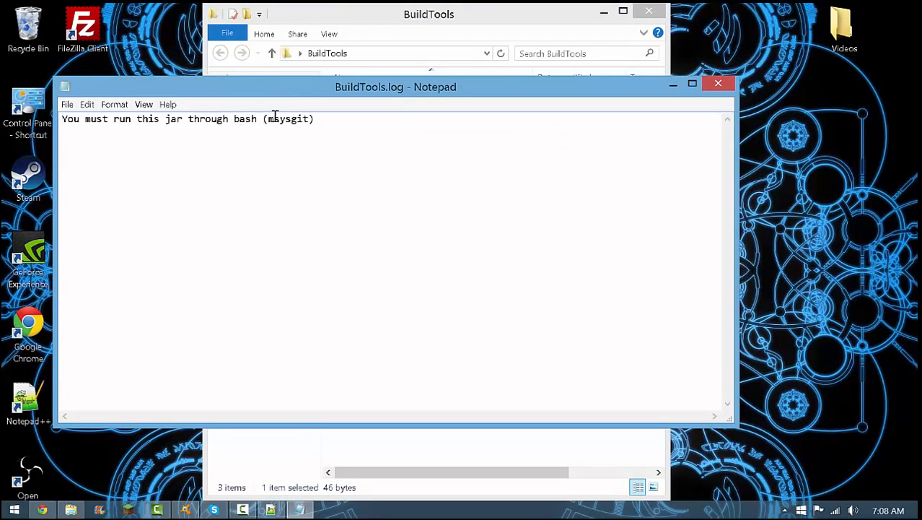
left_click_drag(266, 119, 302, 120)
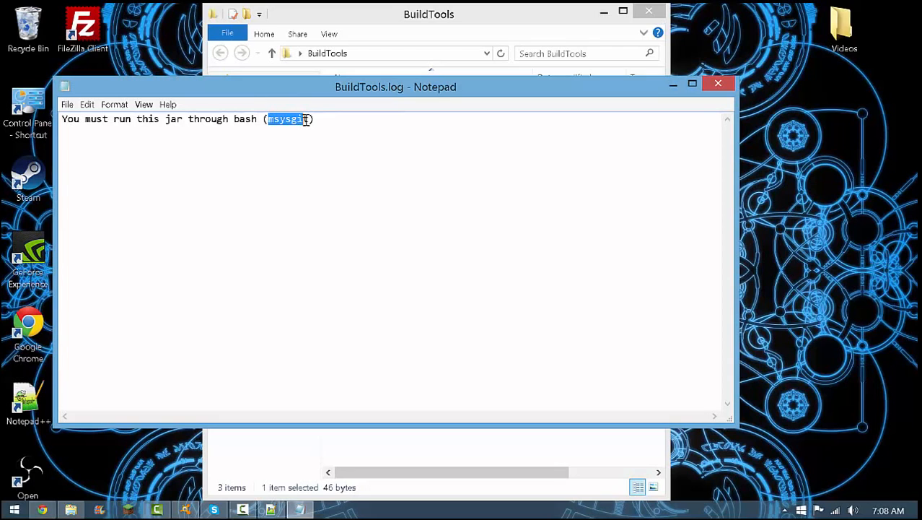
left_click(315, 120)
left_click(723, 85)
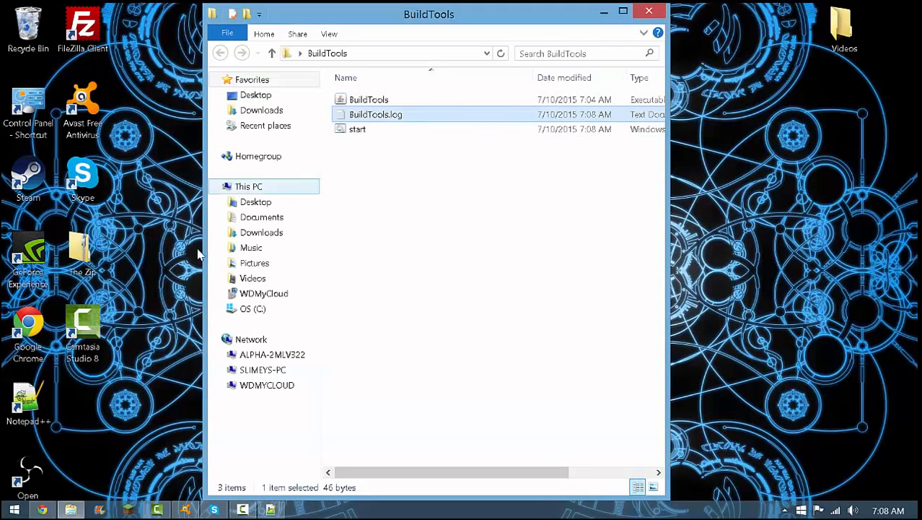
Paste the copied batch script that runs BuildTools.jar through Git's bash.exe into an empty Notepad++ document
left_click(242, 510)
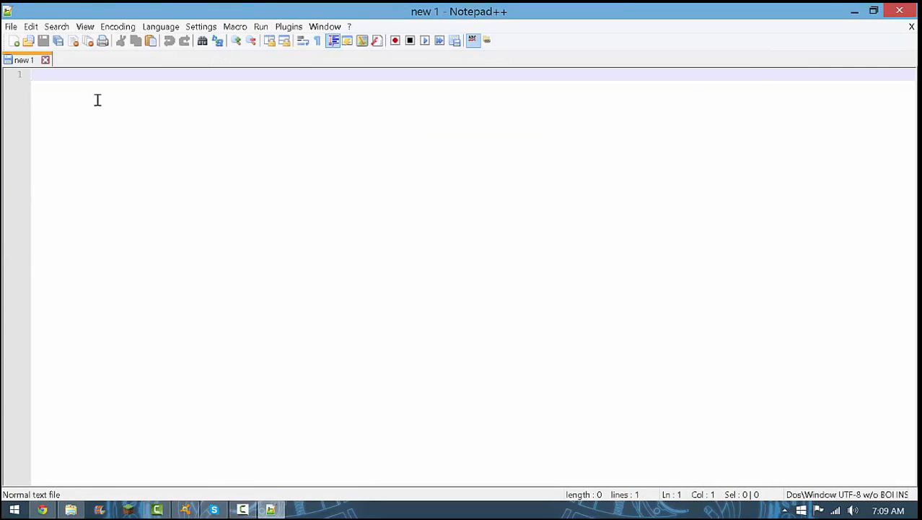
key("ctrl+v")
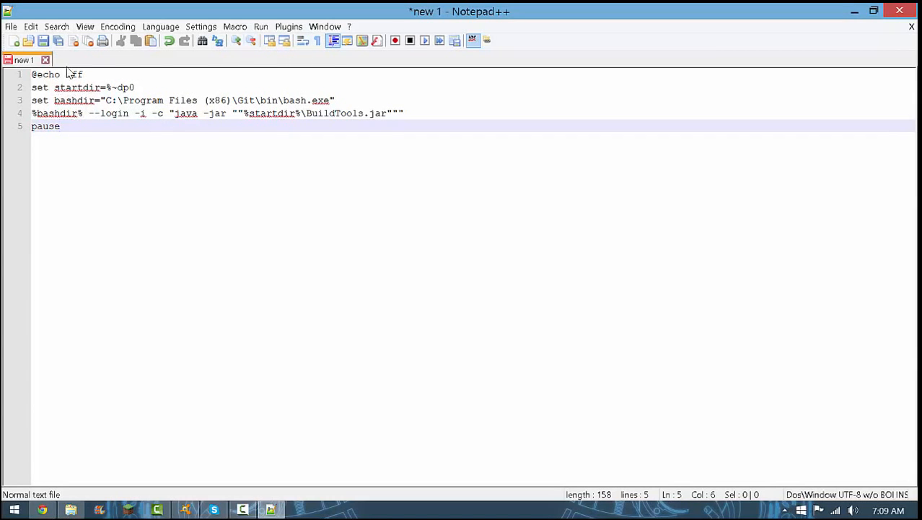
Start saving the script under a new name, entering start as the file name and choosing the Batch file type
left_click(11, 26)
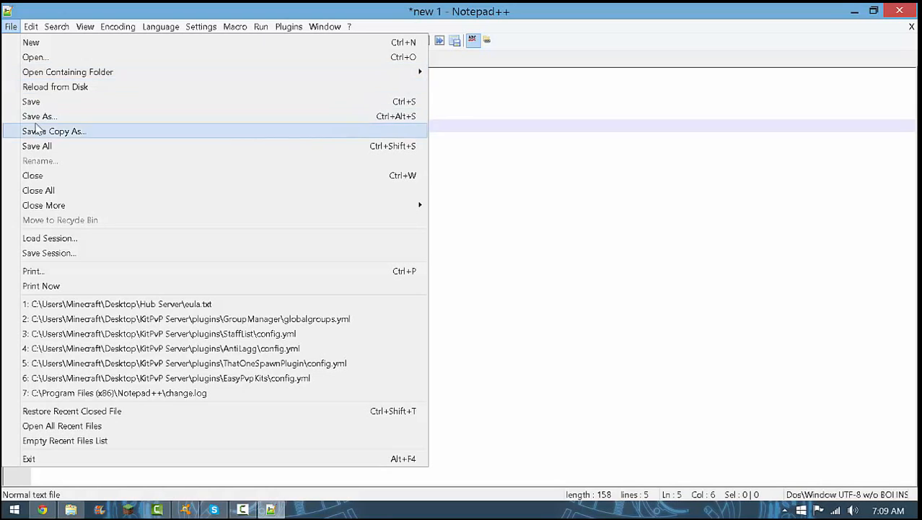
left_click(37, 117)
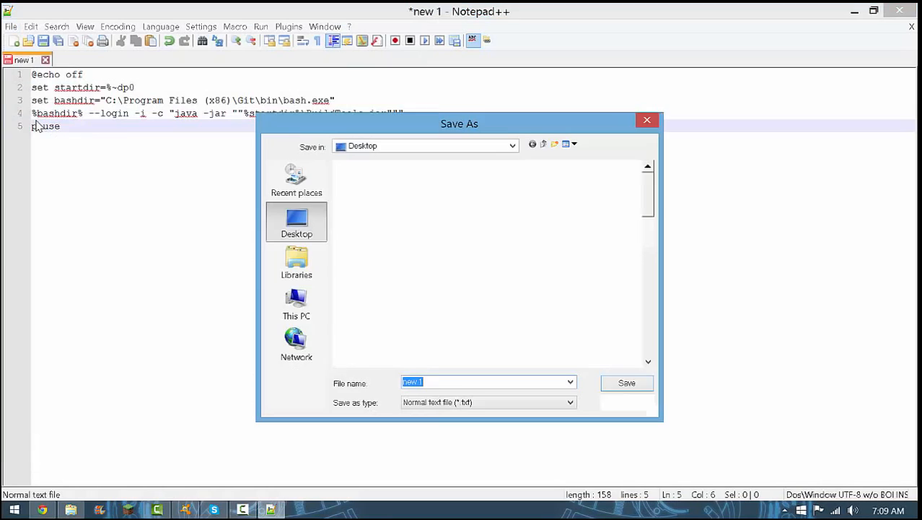
left_click(447, 406)
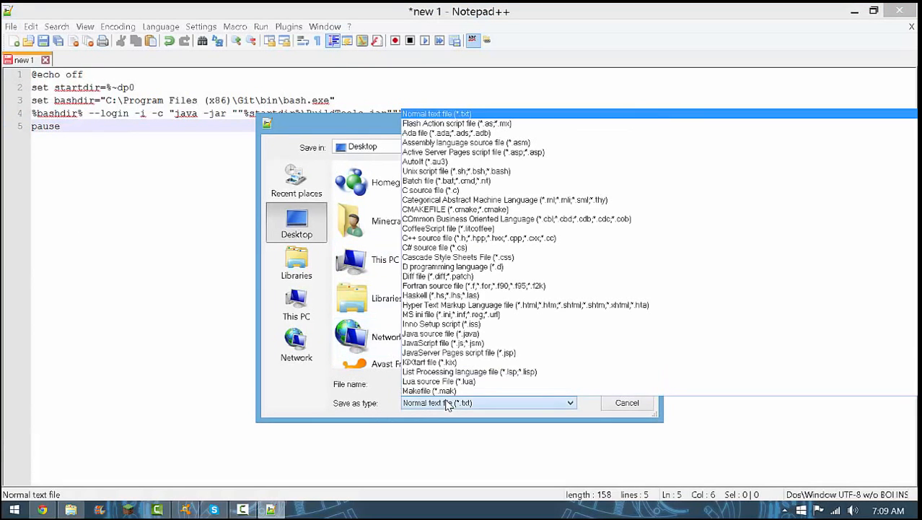
left_click(433, 181)
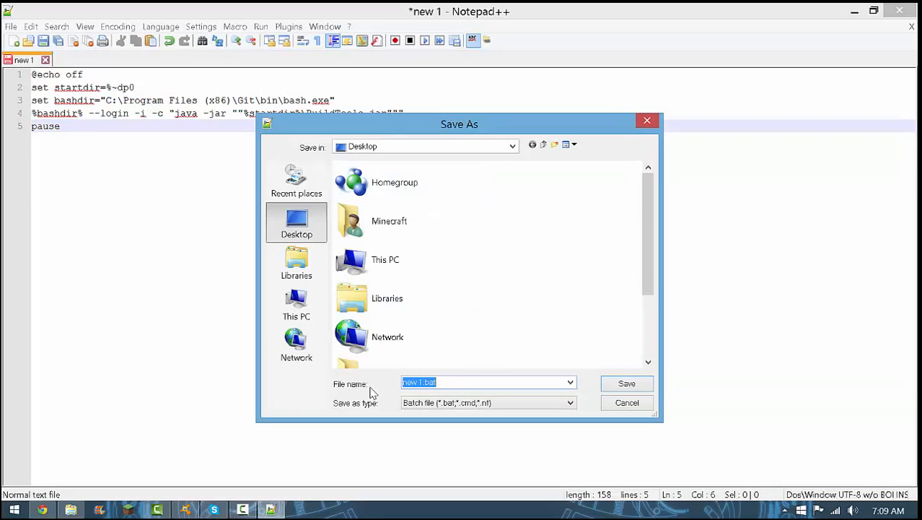
key("BackSpace")
type("start")
left_click(436, 409)
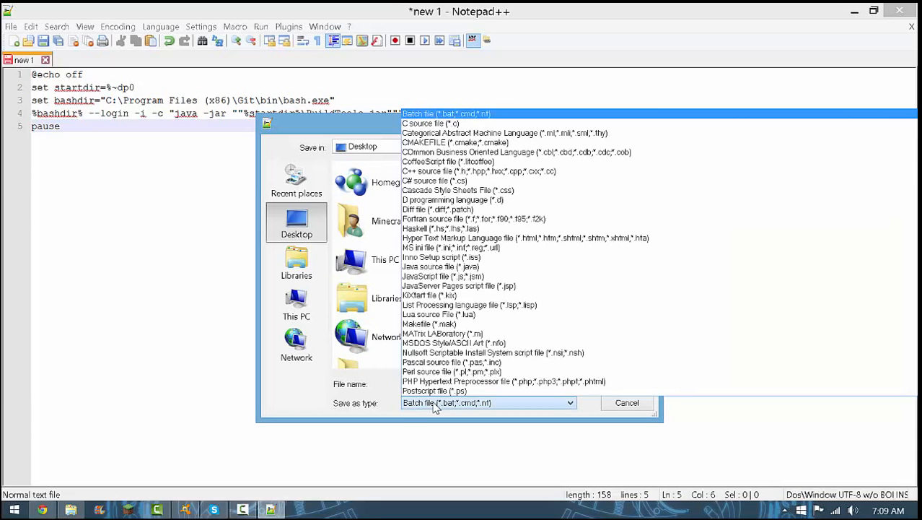
left_click(437, 113)
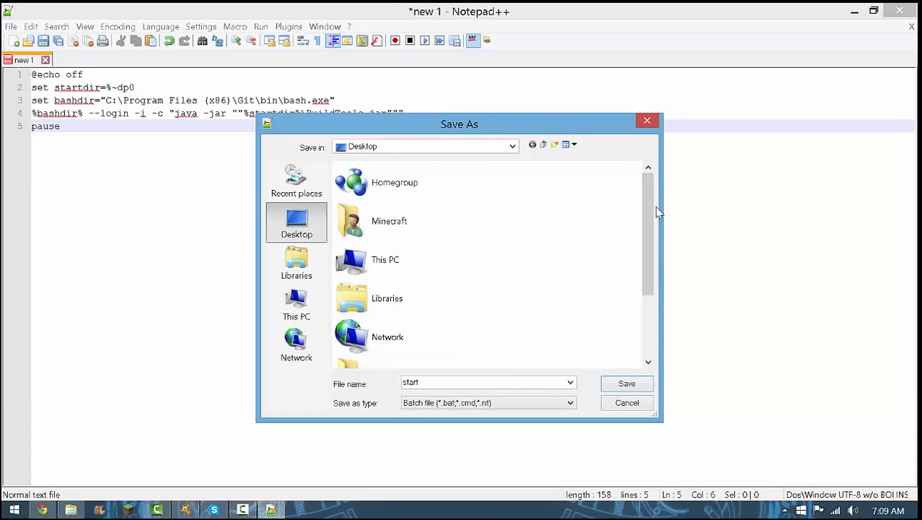
In the desktop's BuildTools folder, delete the old start.bat and save the new script in its place
left_click_drag(651, 211, 620, 335)
left_click(397, 343)
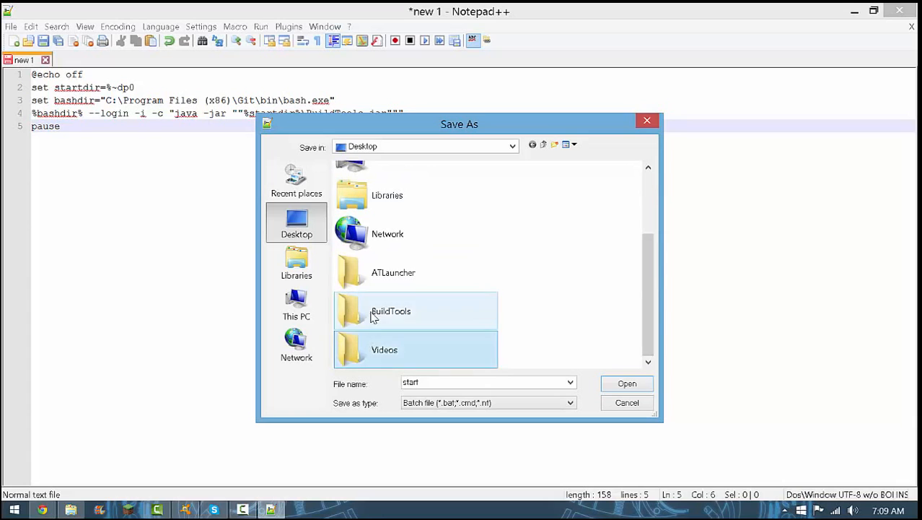
double_click(373, 318)
right_click(371, 184)
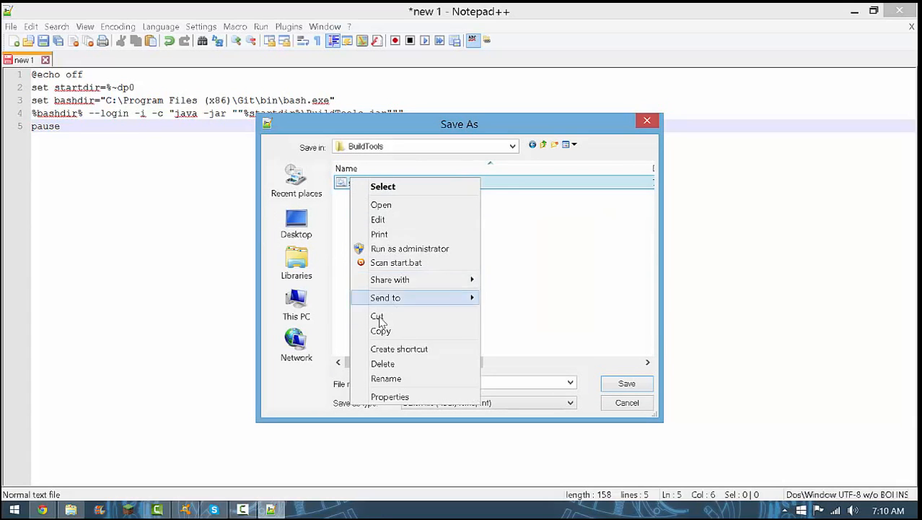
left_click(383, 363)
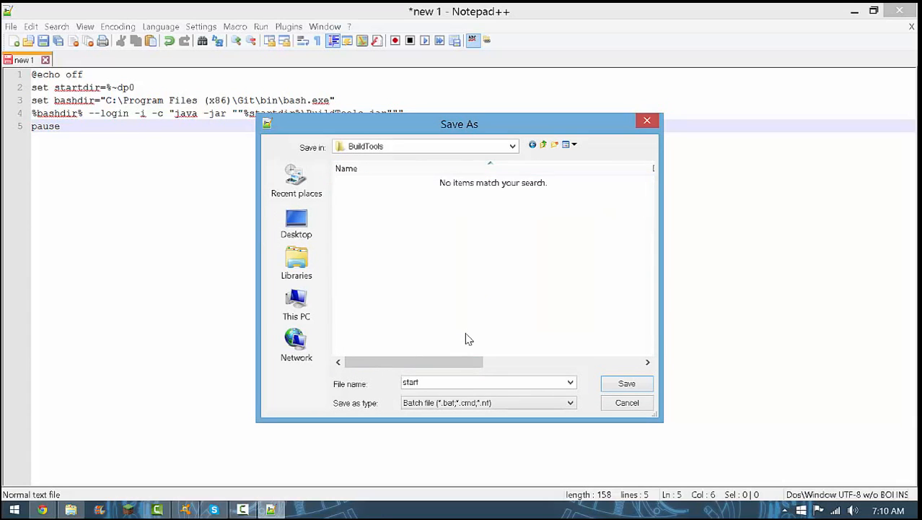
left_click(627, 385)
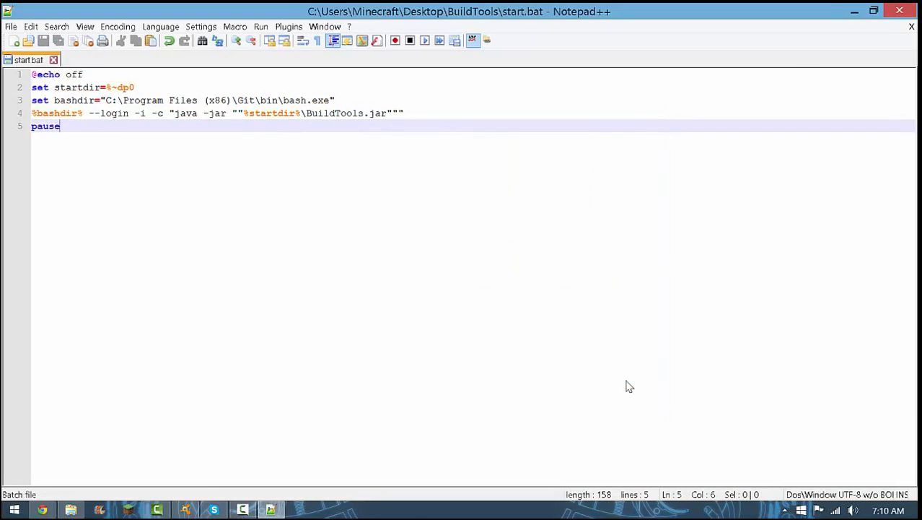
Minimize Notepad++ and run the new start batch file from the BuildTools folder
left_click(854, 11)
left_click(855, 10)
double_click(375, 131)
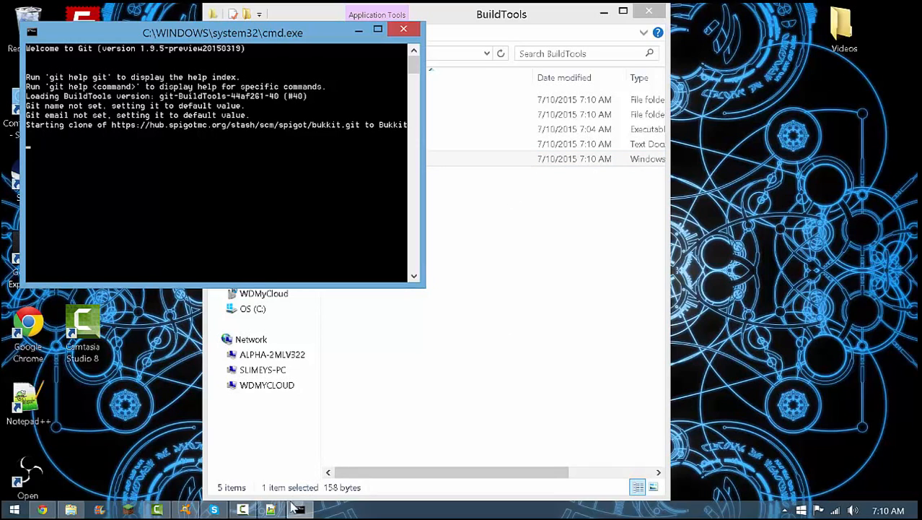
left_click(245, 509)
left_click(245, 510)
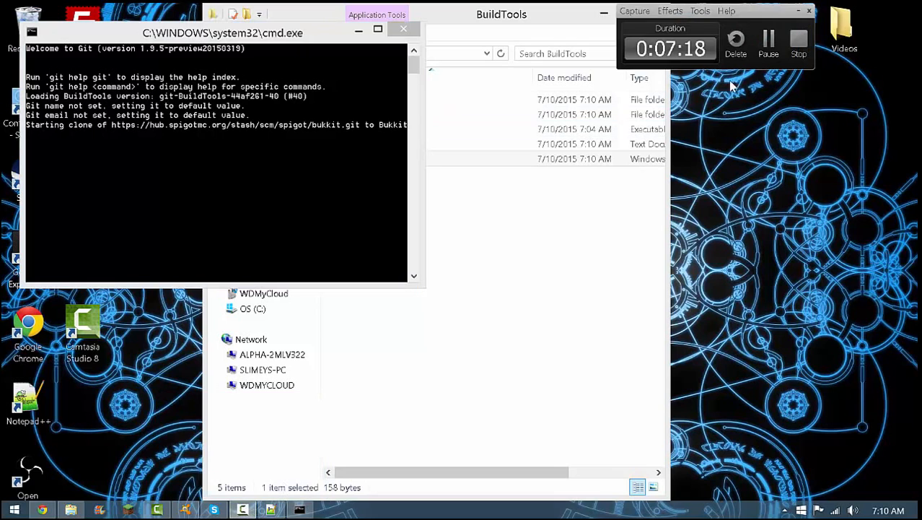
left_click(770, 45)
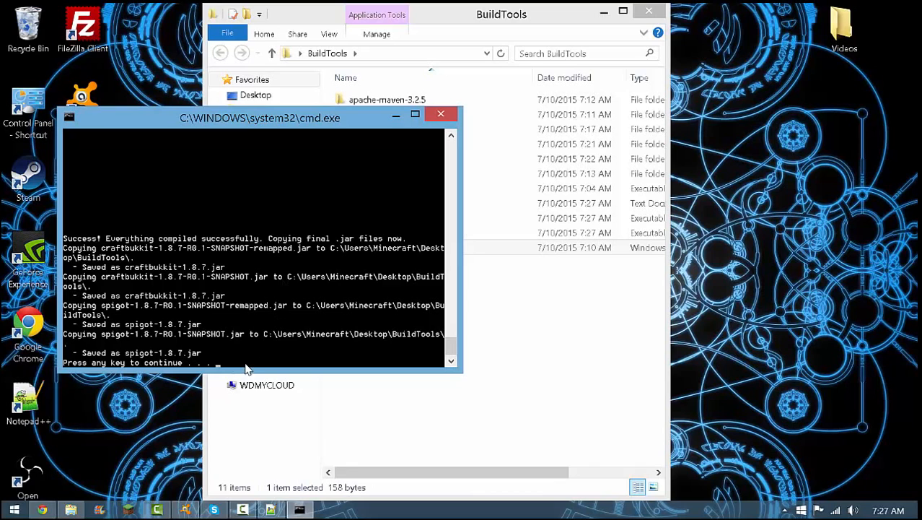
Dismiss the finished build console, inspect the jars in CraftBukkit's target folder, and return to the BuildTools folder
key("Return")
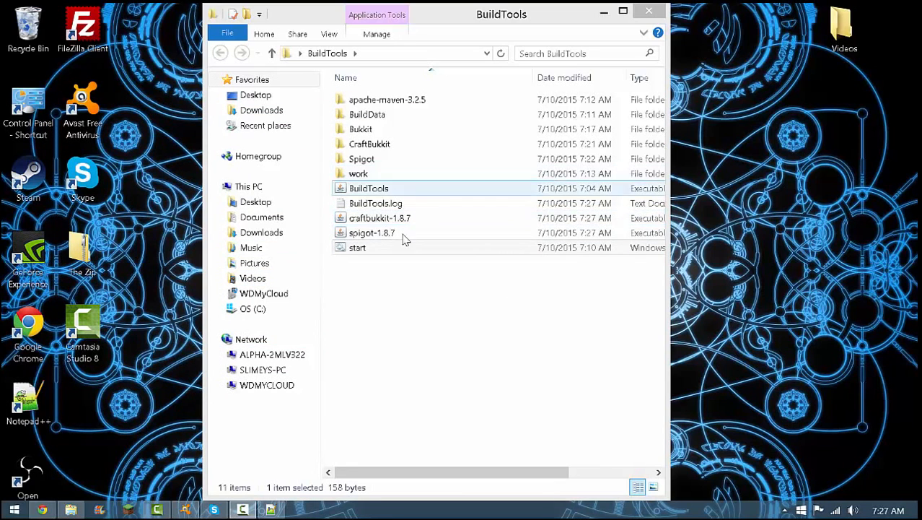
double_click(367, 145)
double_click(365, 147)
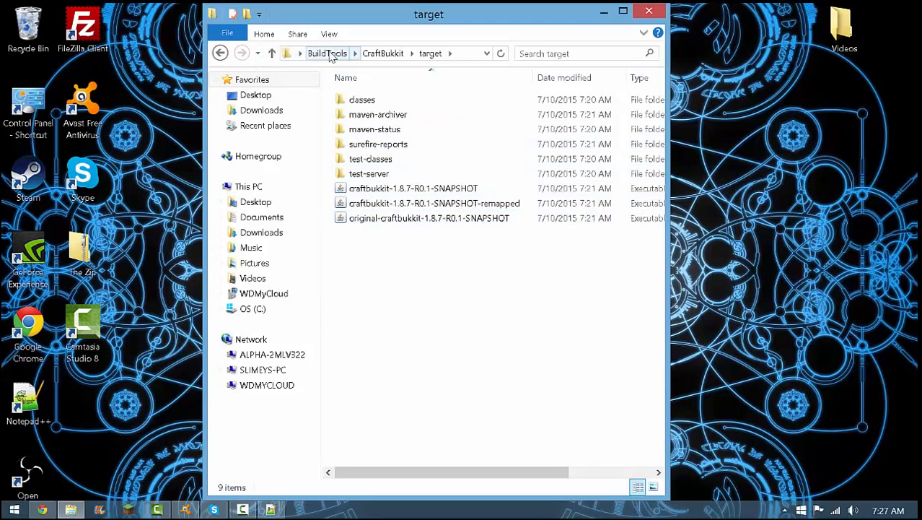
left_click(329, 54)
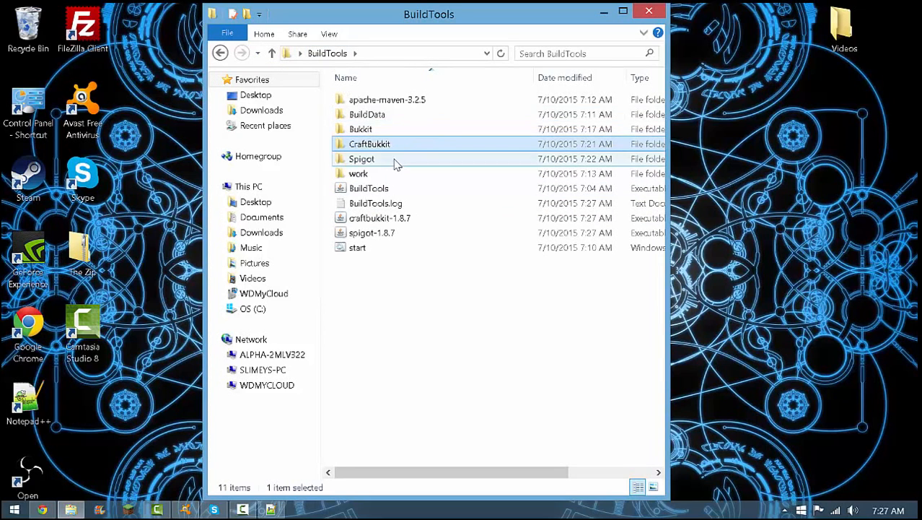
Inspect the server jars in the target folder of Spigot-Server and return to the Spigot folder
double_click(396, 163)
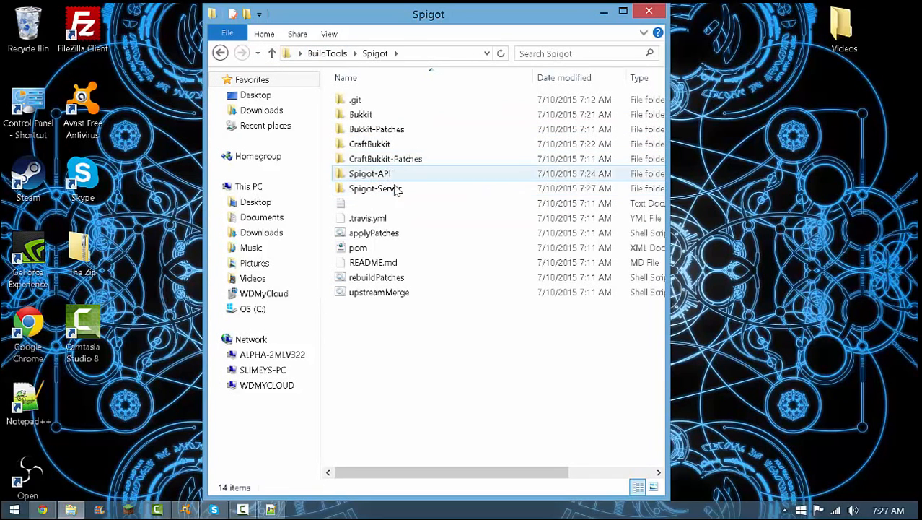
double_click(395, 190)
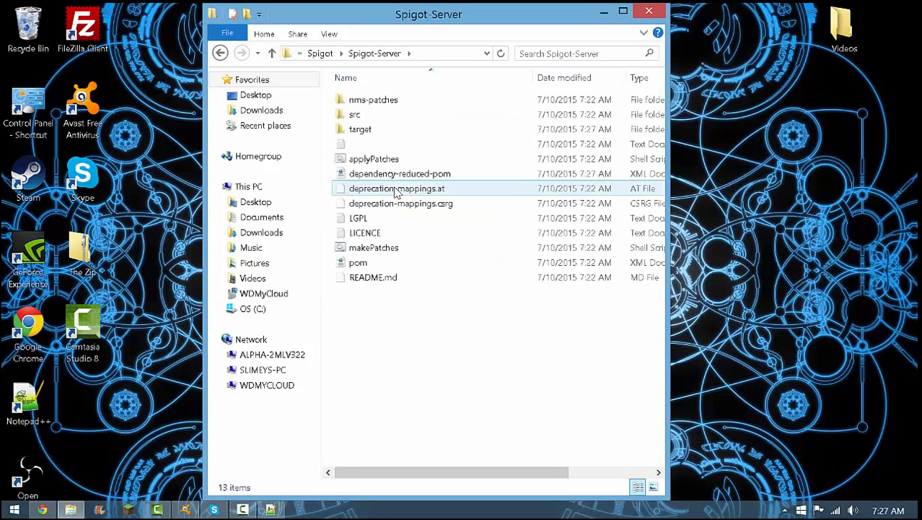
double_click(363, 131)
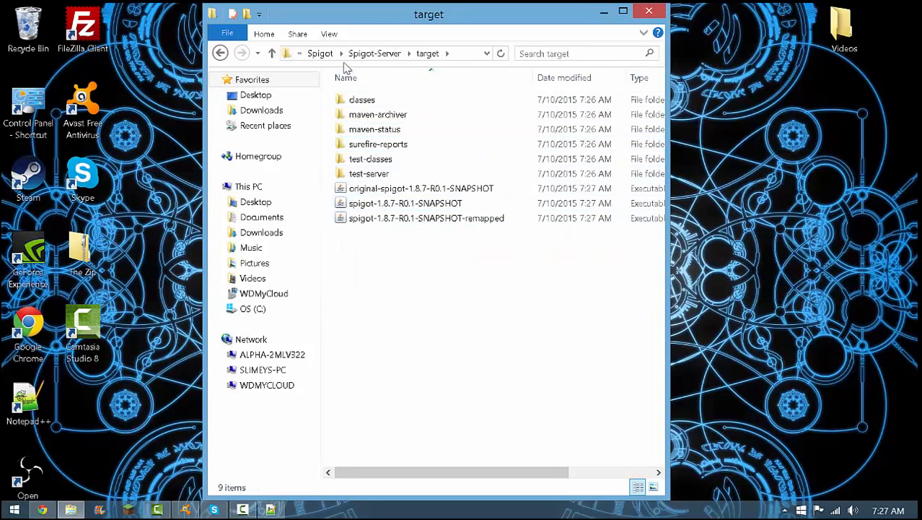
left_click(375, 54)
left_click(317, 53)
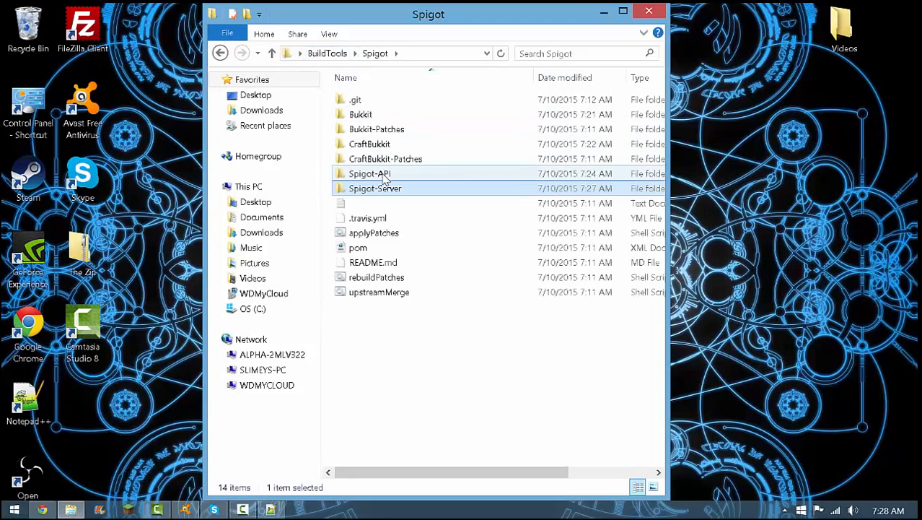
Inspect the API jars in the target folder of Spigot-API and return to the BuildTools folder
double_click(382, 175)
double_click(370, 116)
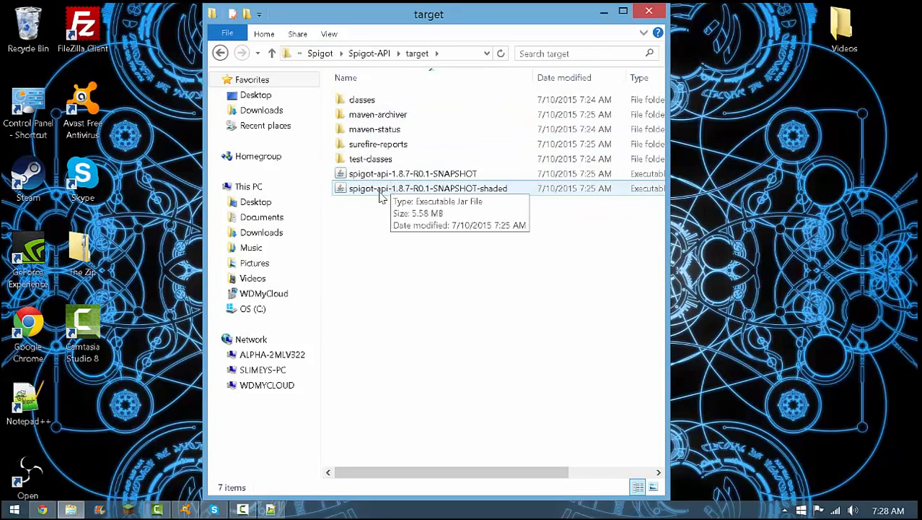
left_click(322, 55)
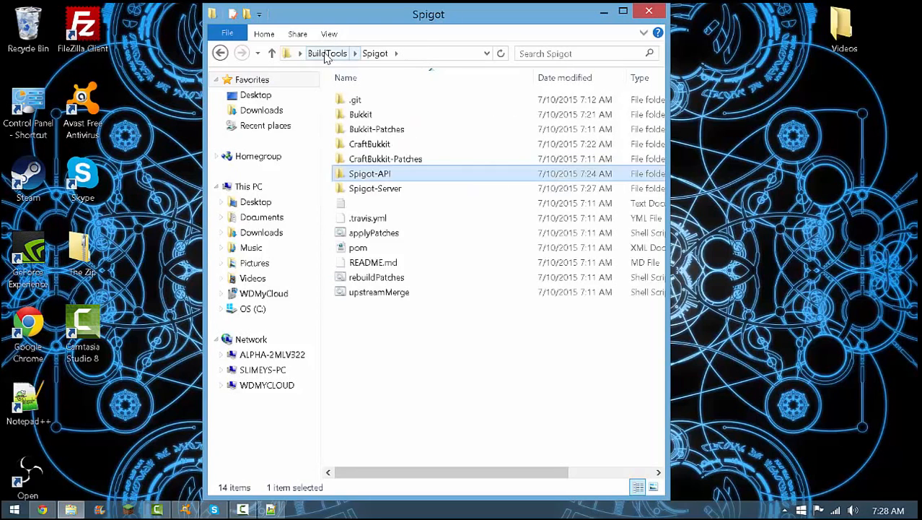
left_click(325, 57)
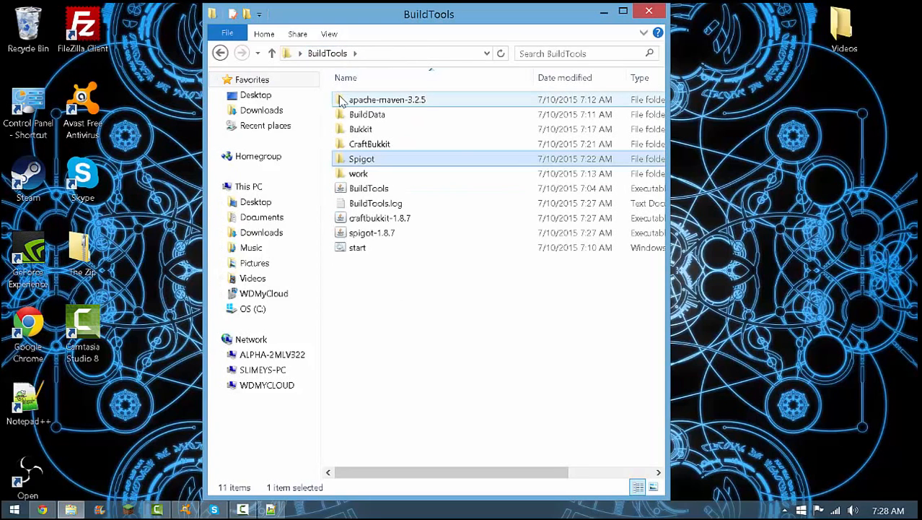
Move the BuildTools window aside and create a new desktop folder named Server
left_click_drag(425, 9, 226, 16)
right_click(613, 149)
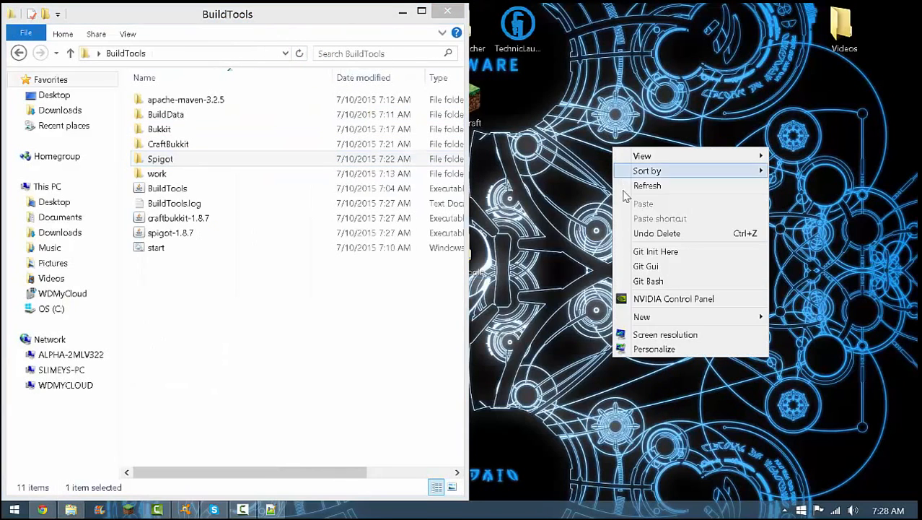
mouse_move(644, 318)
left_click(808, 317)
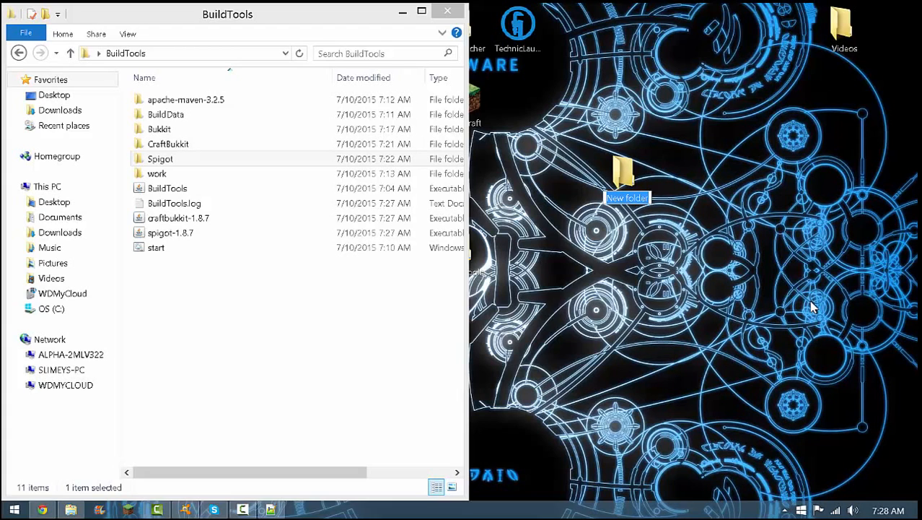
key("BackSpace")
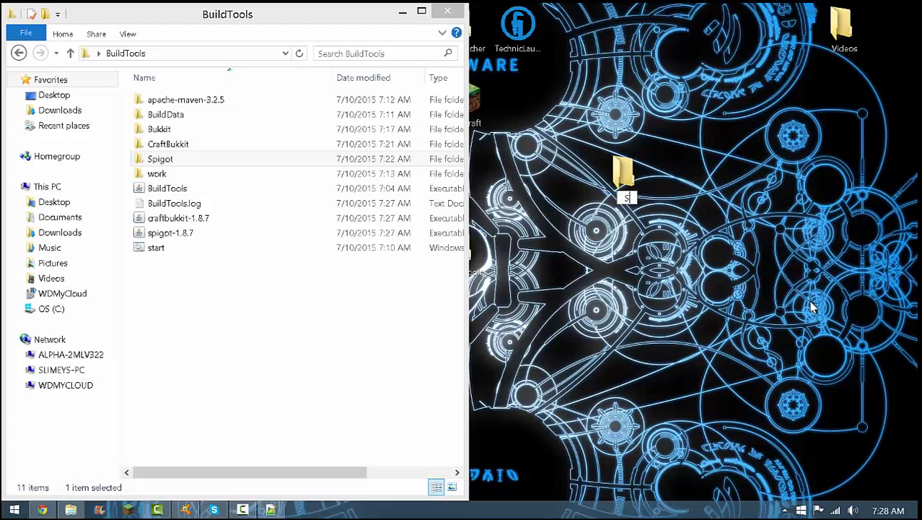
type("Server")
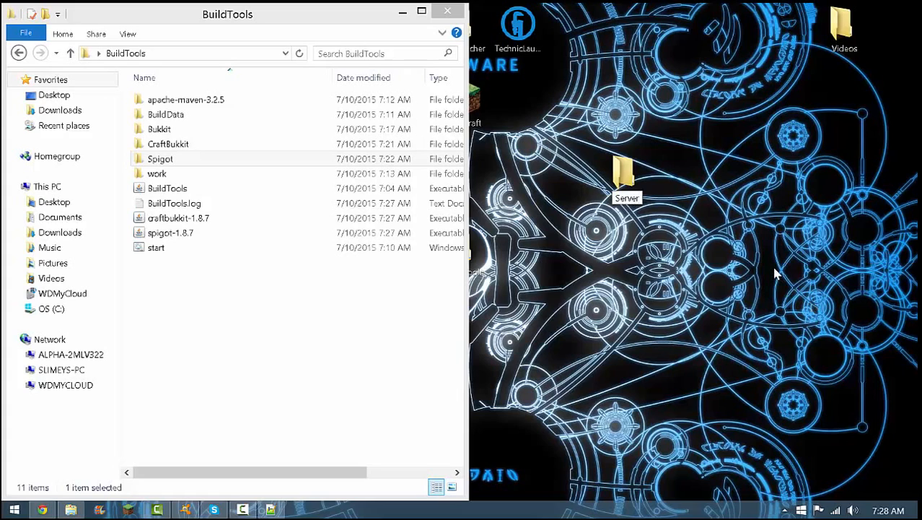
key("Return")
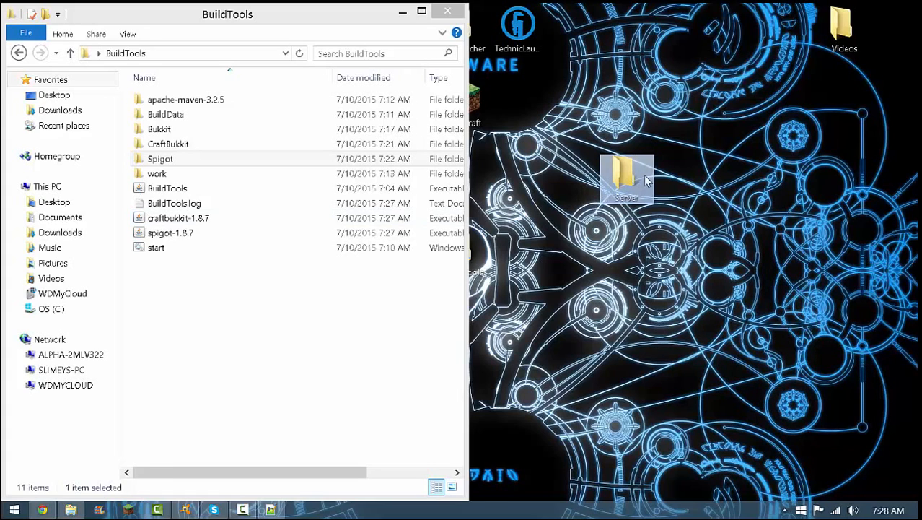
Open the Server folder beside BuildTools, move the spigot-1.8.7 jar into it, and close the BuildTools window
double_click(619, 173)
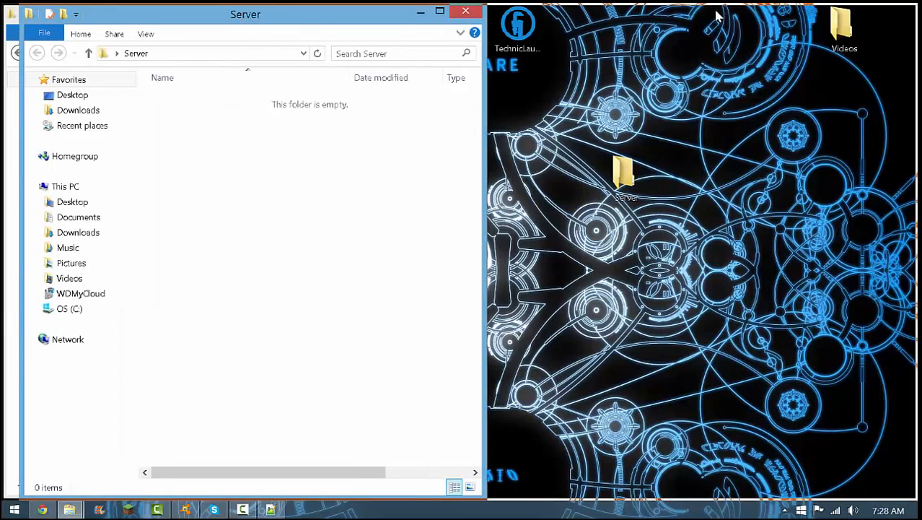
key("super+Up")
left_click(873, 11)
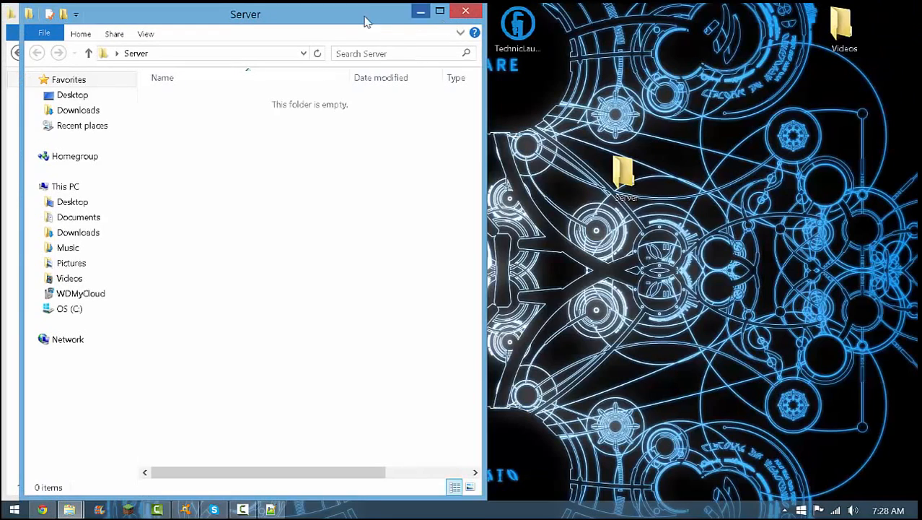
left_click_drag(365, 19, 788, 26)
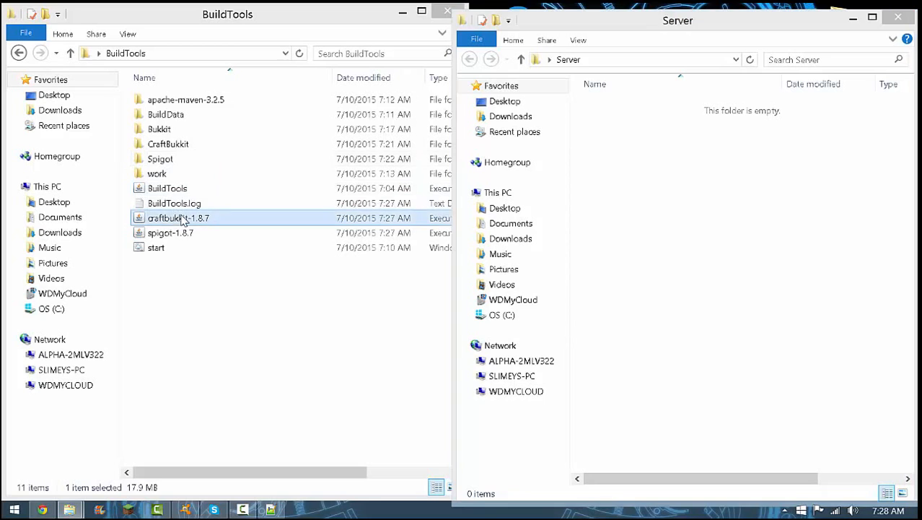
left_click_drag(171, 232, 729, 186)
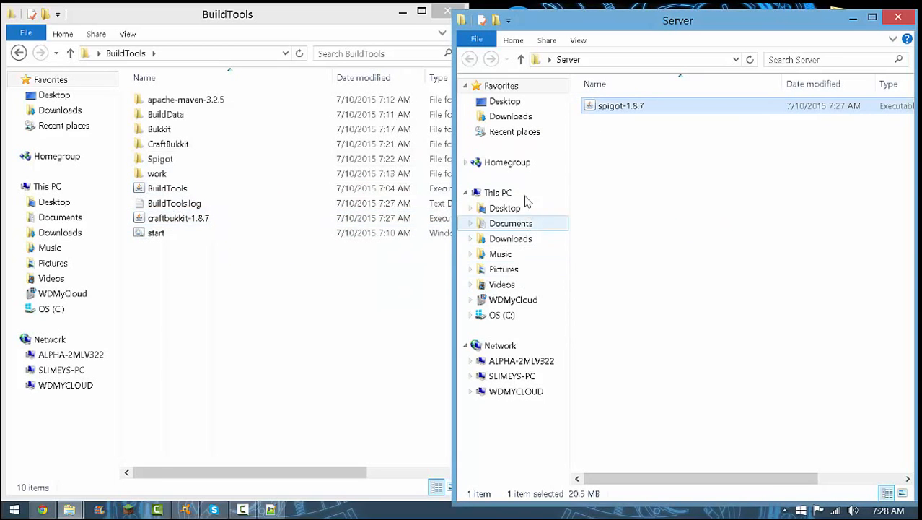
left_click(446, 11)
left_click_drag(691, 22, 425, 15)
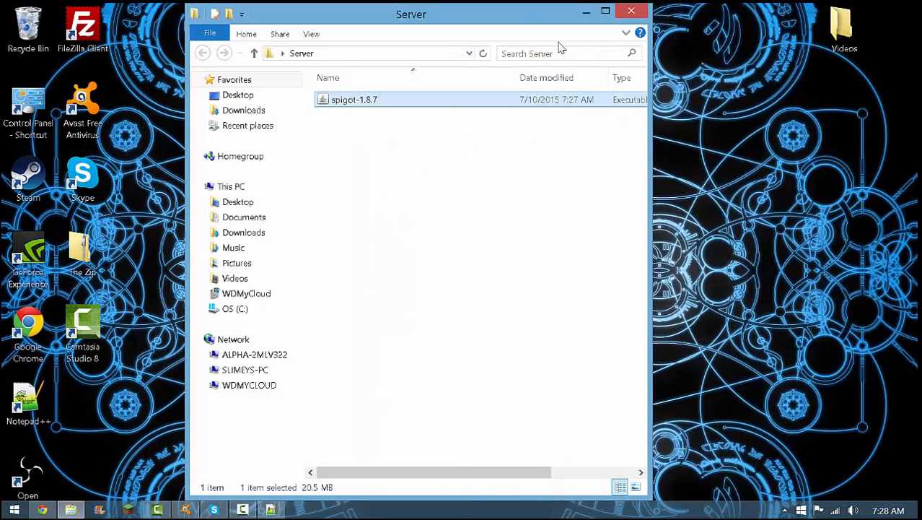
left_click(242, 509)
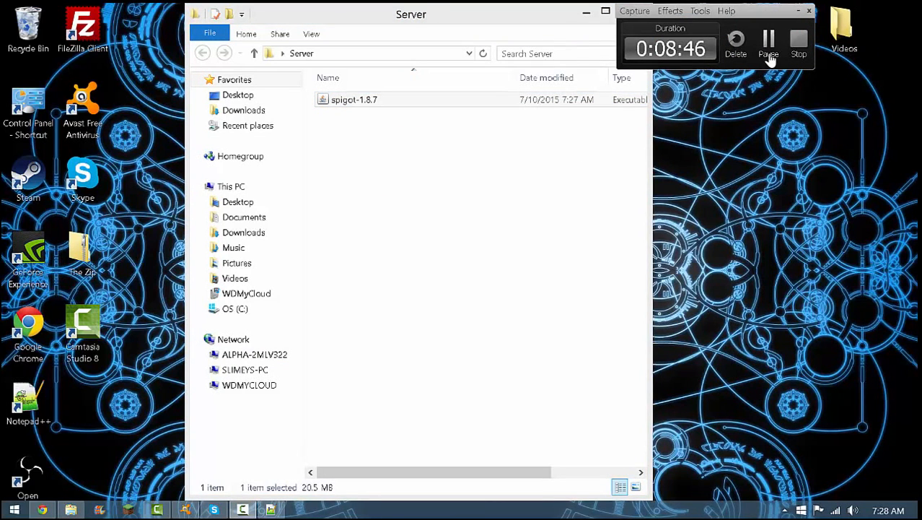
left_click(766, 53)
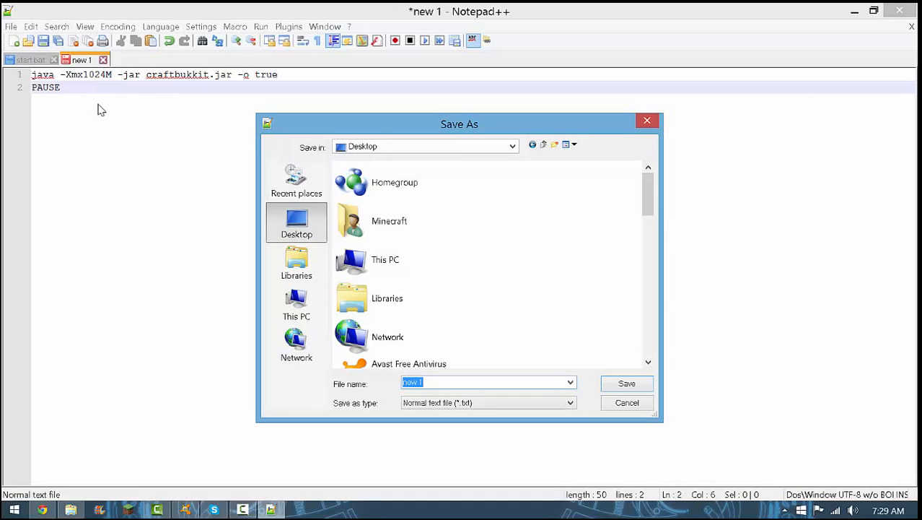
mouse_move(33, 510)
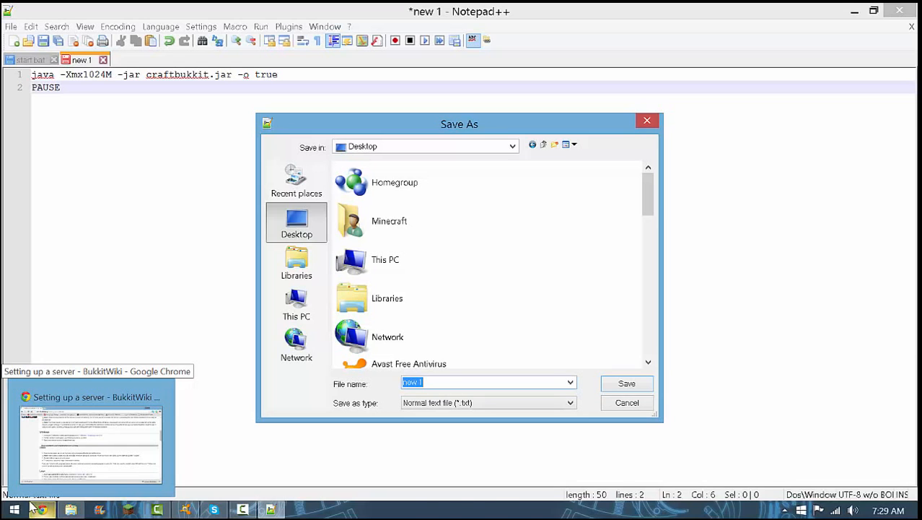
left_click(14, 510)
left_click(13, 510)
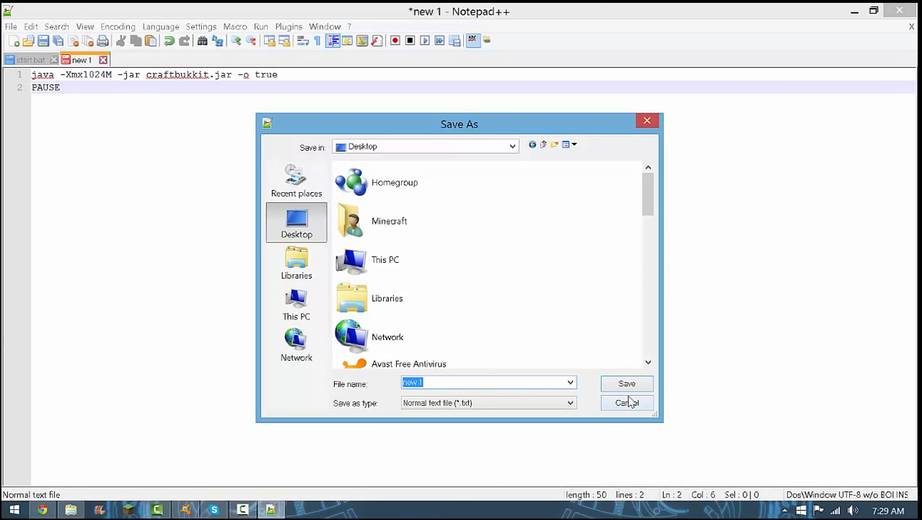
Save the server launch script as a batch file named start.bat in the desktop's Server folder
key("BackSpace")
type("start")
left_click(478, 404)
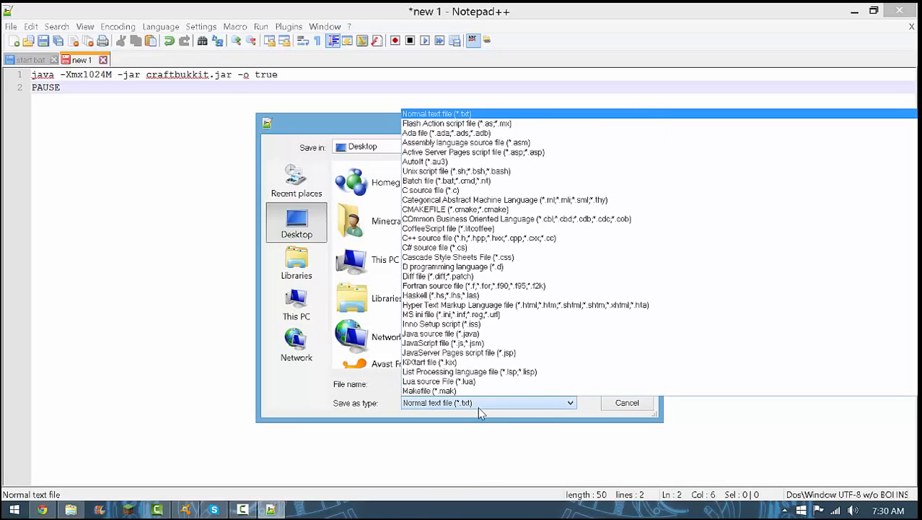
left_click(444, 181)
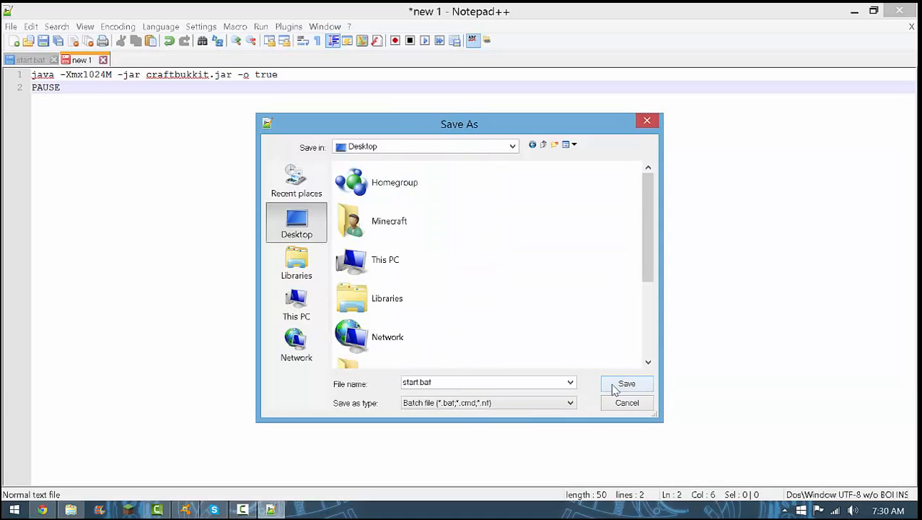
left_click_drag(653, 237, 645, 309)
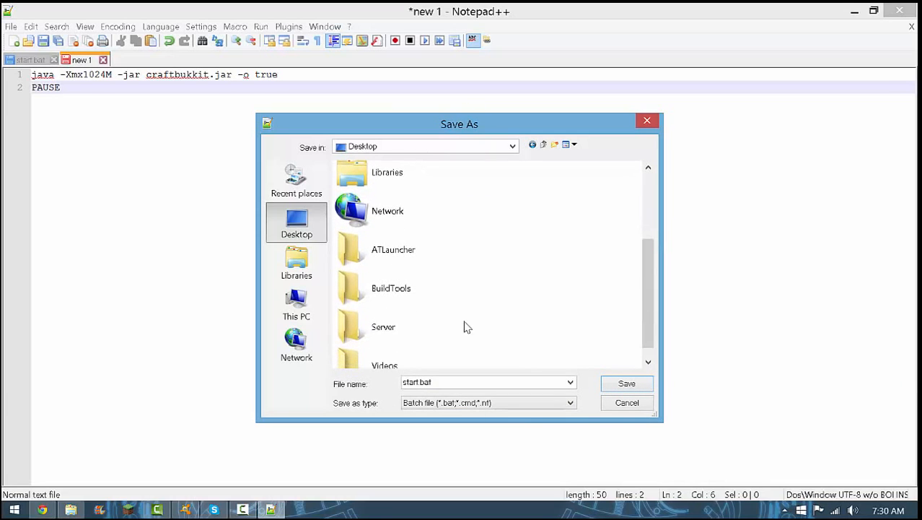
double_click(356, 326)
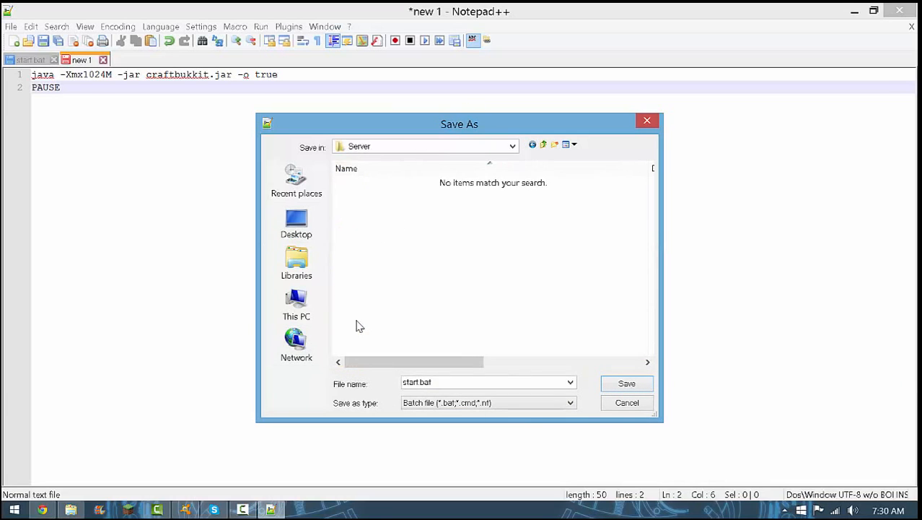
left_click(627, 383)
Close the text editor and the browser, and test the start script from the Server folder
left_click(900, 10)
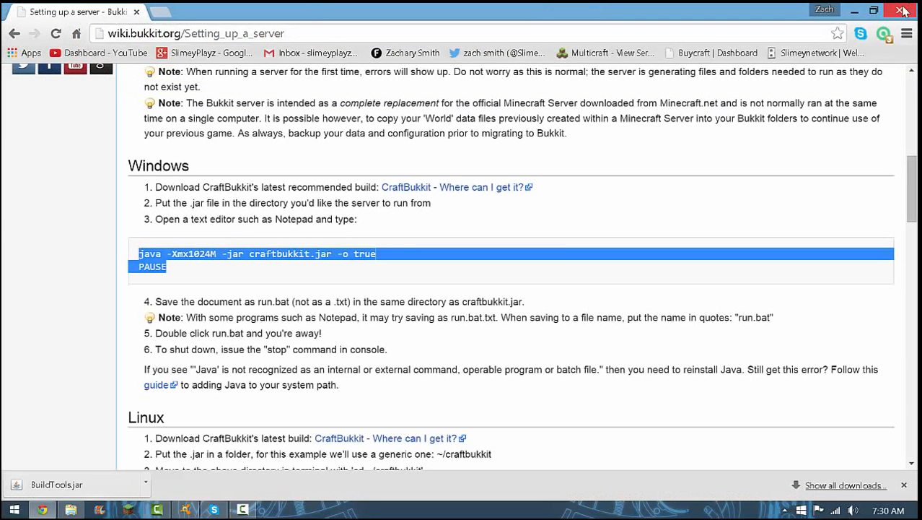
left_click(900, 10)
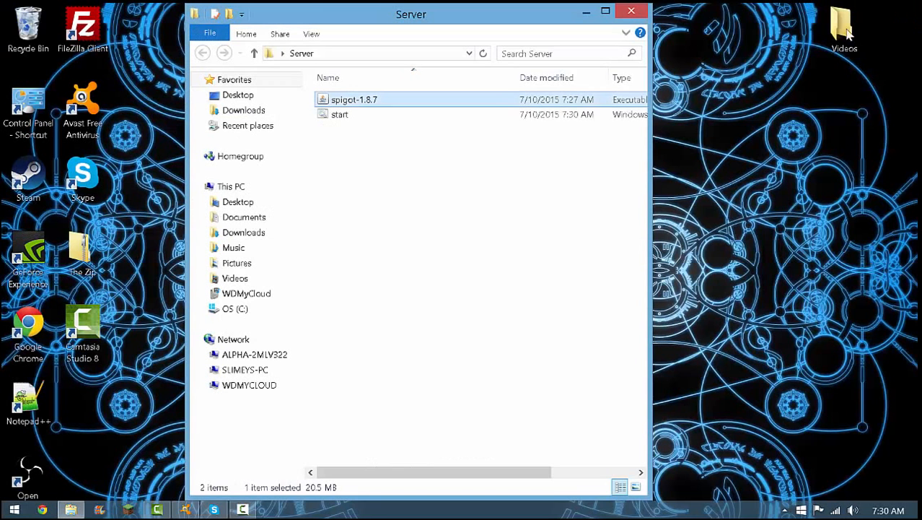
double_click(385, 115)
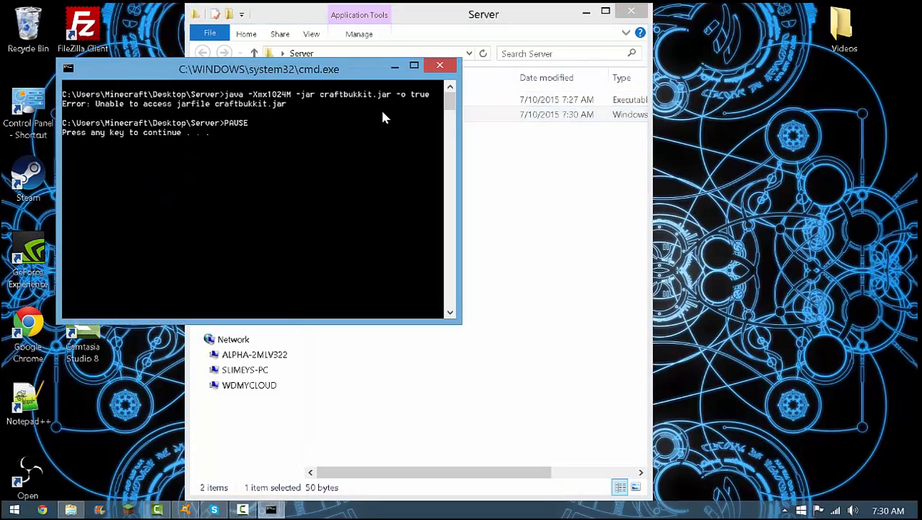
key("Return")
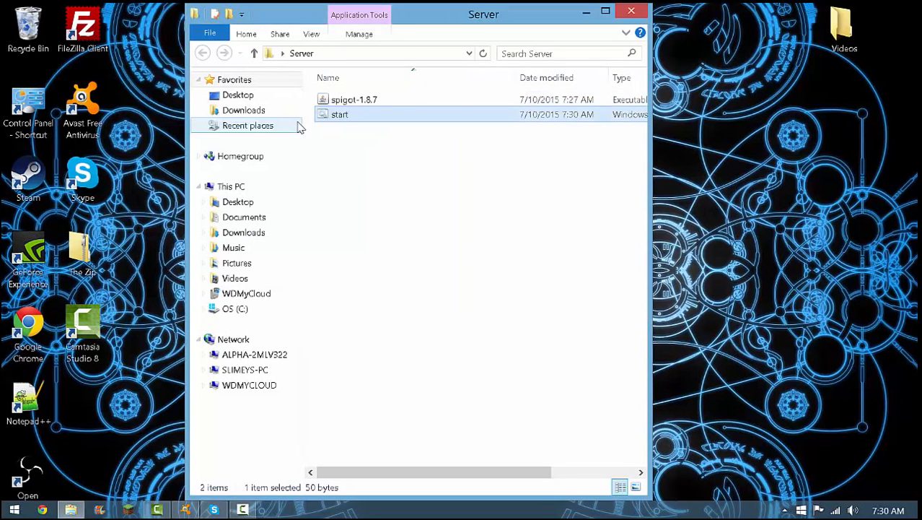
Set the jar name in the Server folder's start.bat to spigot.jar, save the script and close the editor
right_click(365, 121)
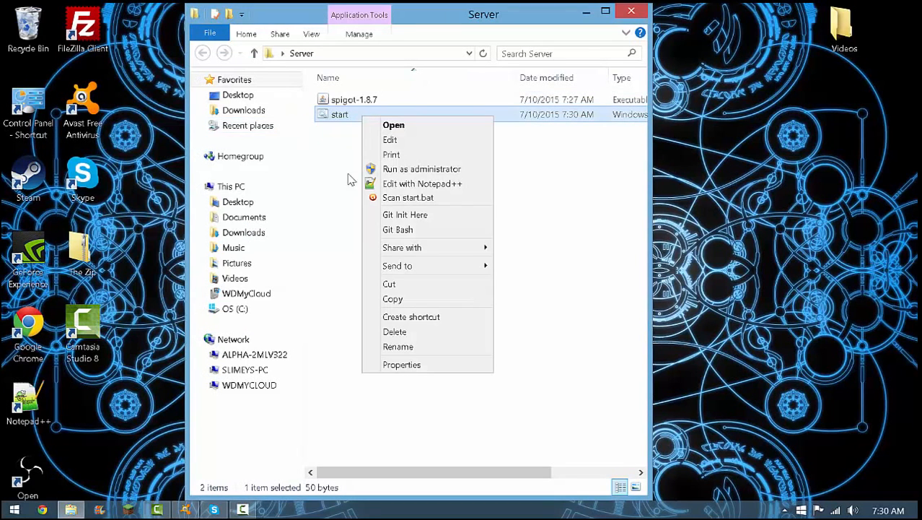
left_click(404, 171)
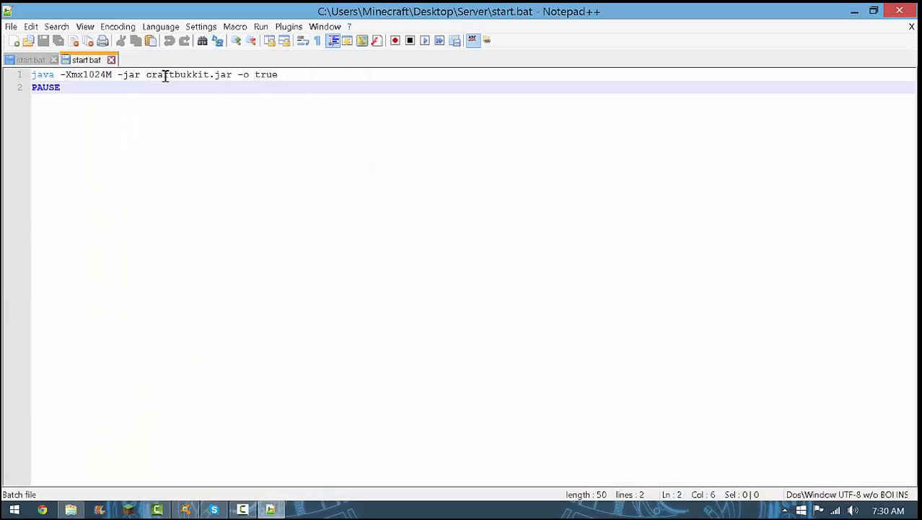
left_click_drag(145, 75, 210, 75)
key("Delete")
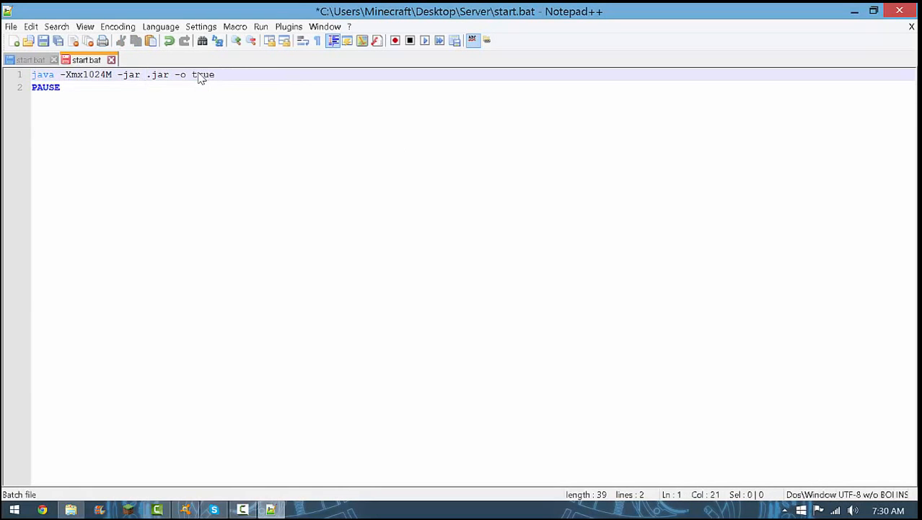
type("spigot1.")
key("BackSpace")
key("BackSpace")
left_click(11, 26)
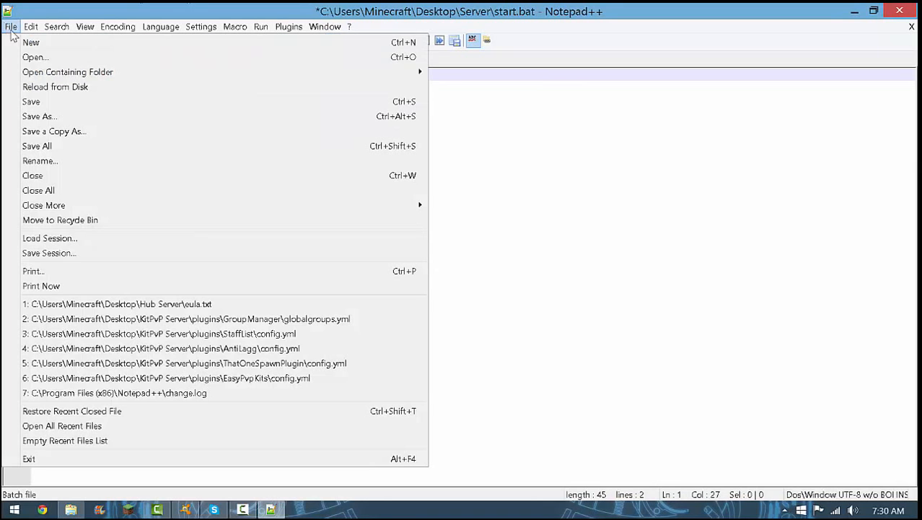
left_click(39, 99)
key("alt+F4")
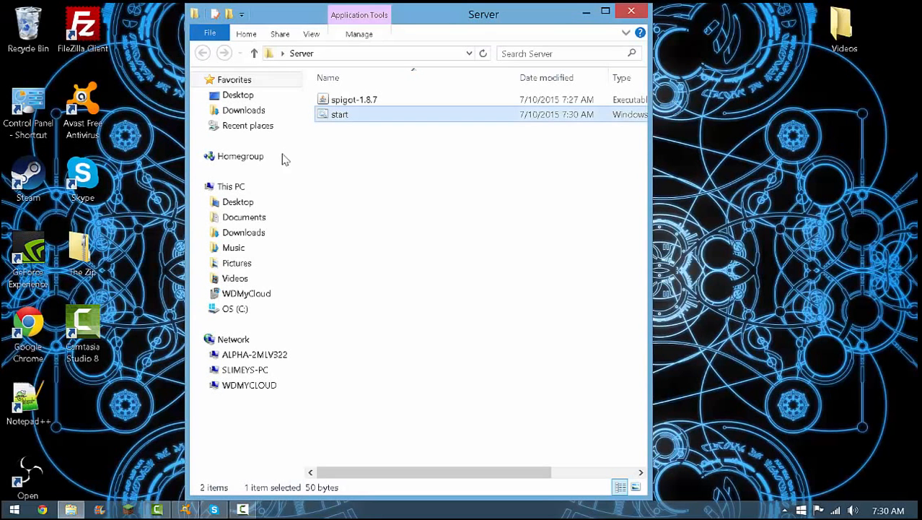
Rename the spigot-1.8.7 jar as spigot and run the start script once, dismissing its console when it finishes
left_click(343, 101)
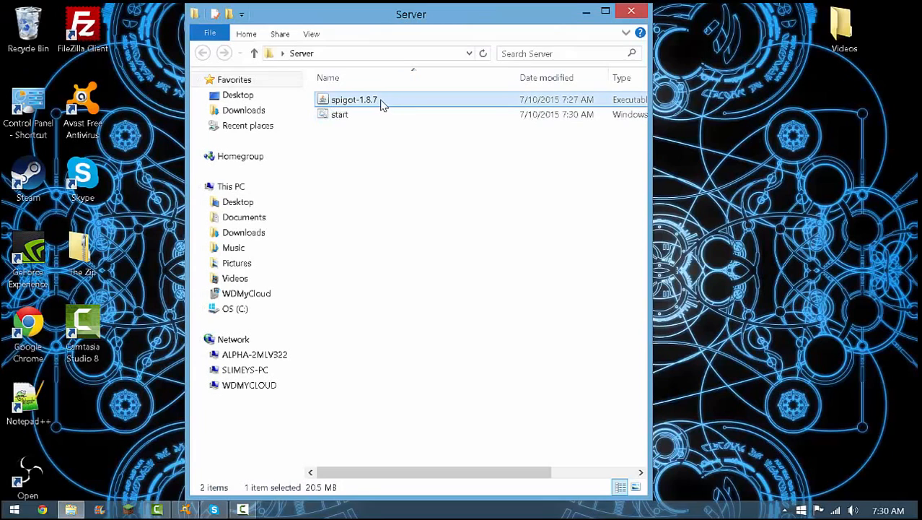
left_click(382, 103)
left_click(383, 101)
key("BackSpace")
key("BackSpace")
key("BackSpace")
key("BackSpace")
key("BackSpace")
key("BackSpace")
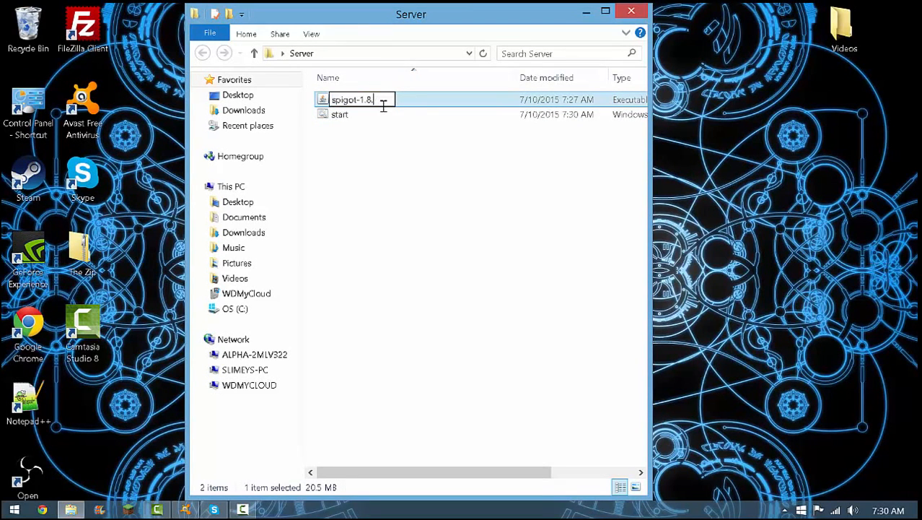
key("Return")
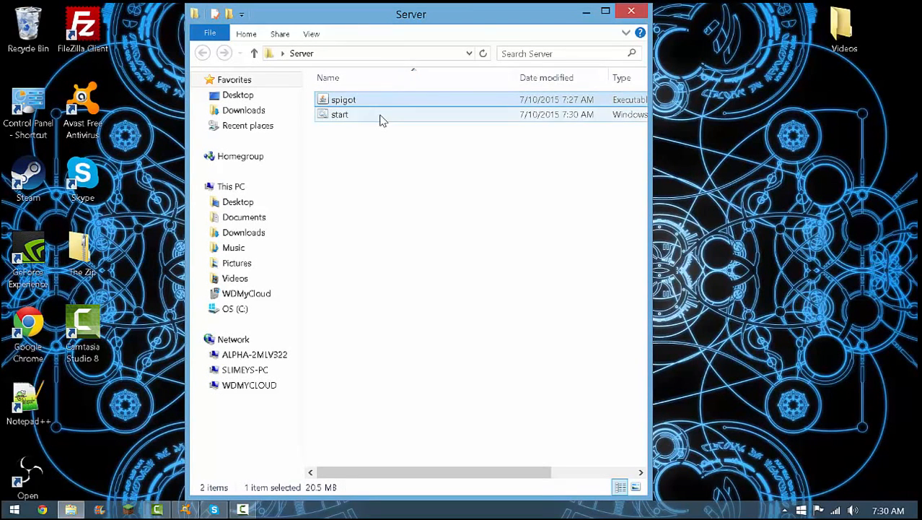
double_click(379, 115)
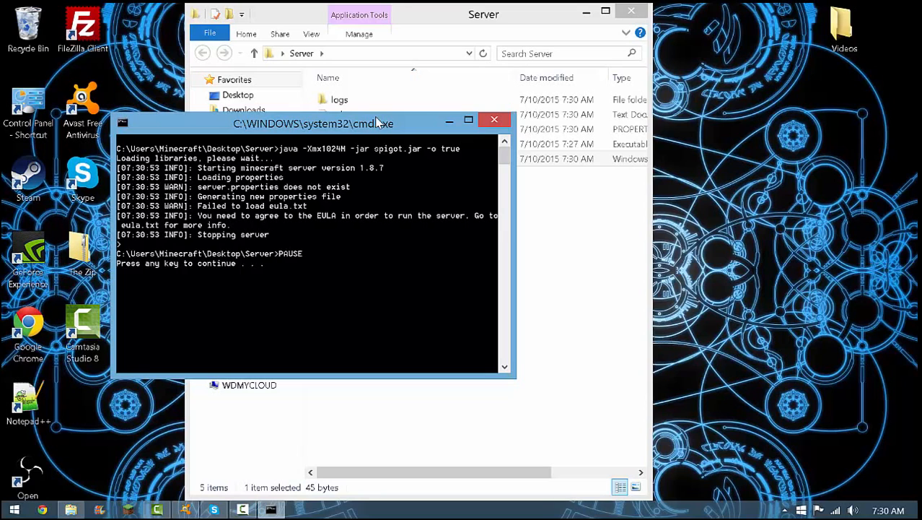
key("Return")
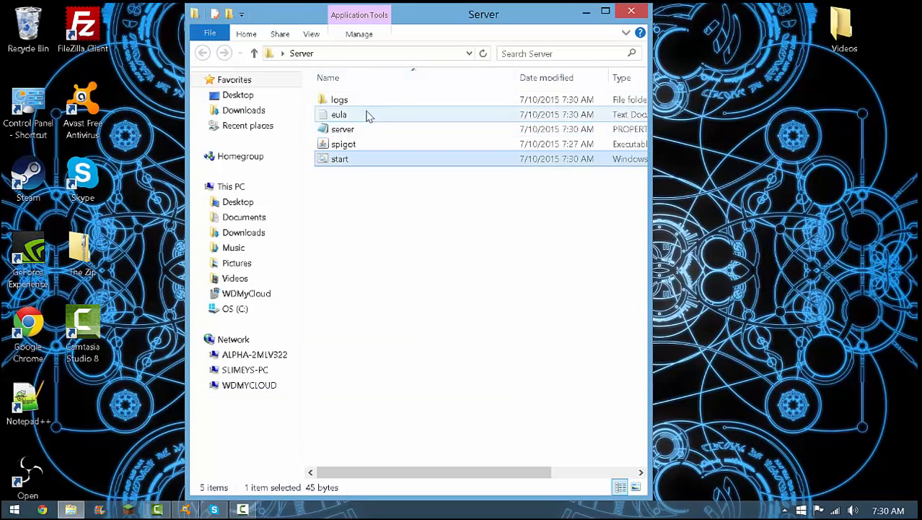
Accept the EULA by setting eula=true in the Server folder's eula text file, then save and close it
left_click(366, 116)
double_click(367, 116)
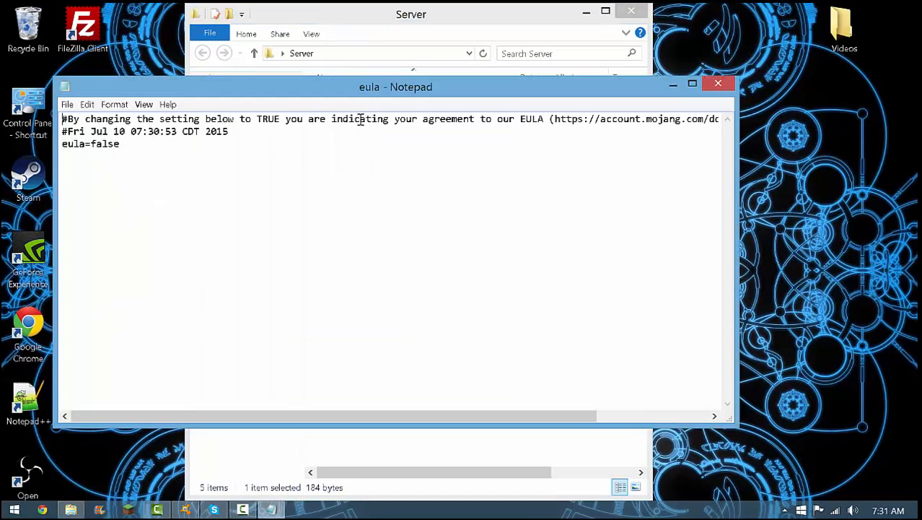
left_click(116, 146)
left_click(124, 145)
key("BackSpace")
key("BackSpace")
key("BackSpace")
key("BackSpace")
key("BackSpace")
type("true")
left_click(66, 104)
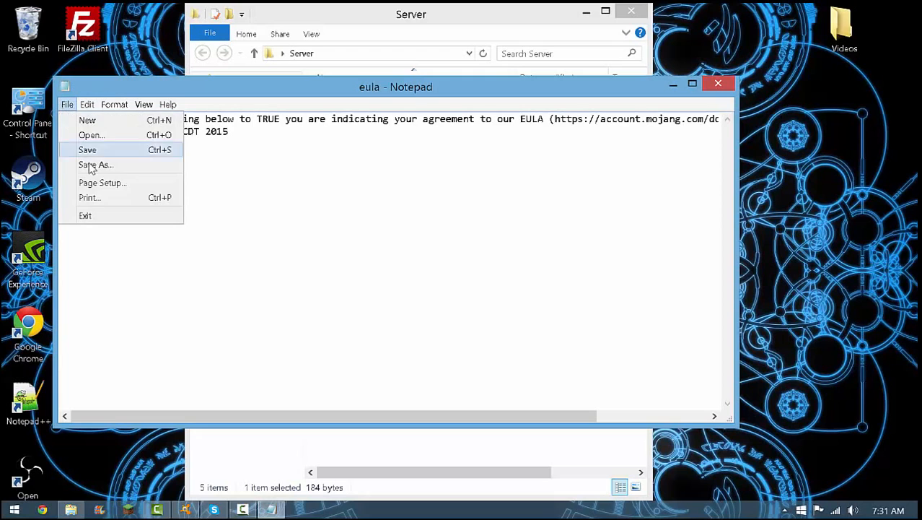
left_click(85, 149)
left_click(720, 86)
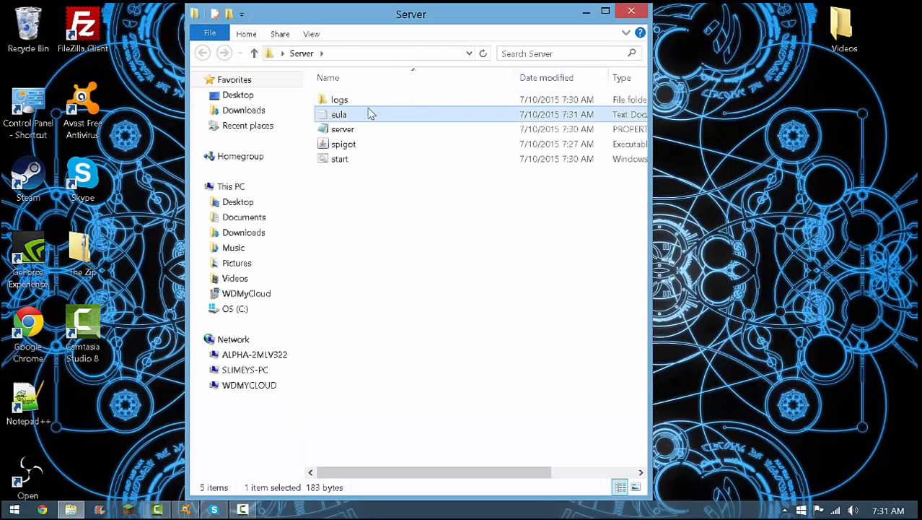
Run the start script to generate the server's worlds and configuration files, then shut the server down with the stop command
double_click(351, 159)
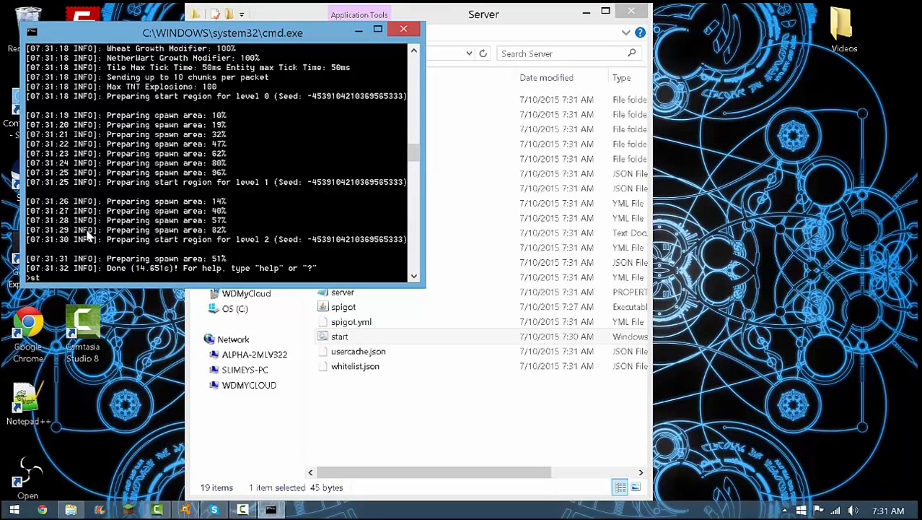
type("op")
key("Return")
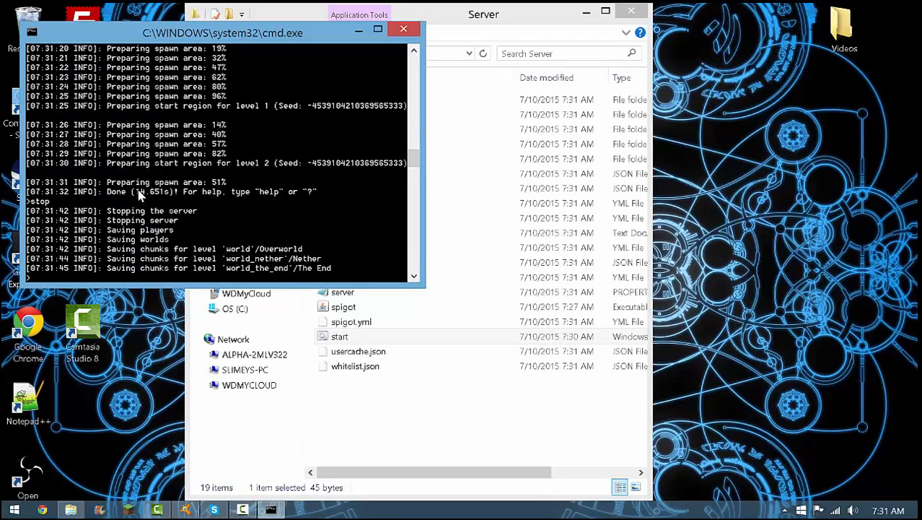
key("Return")
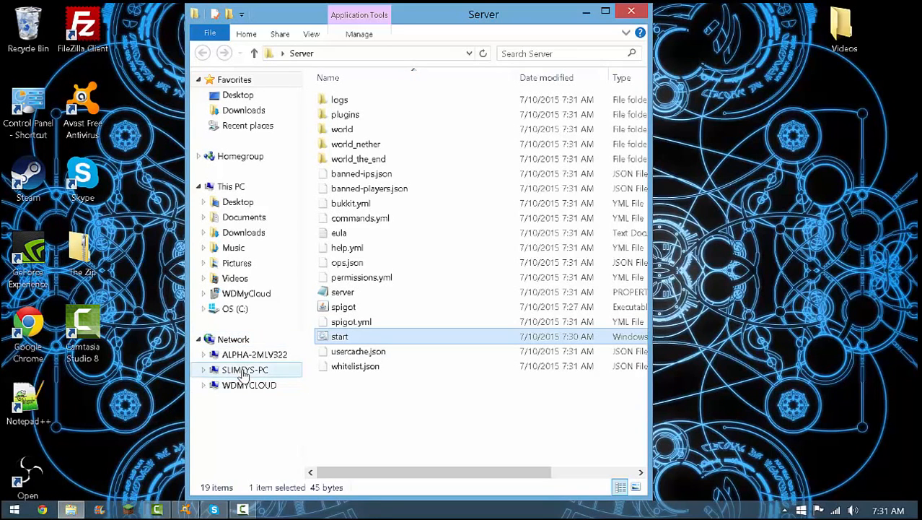
In a new File Explorer window, find the WRT160N router among the network devices and open its advanced service settings
right_click(82, 503)
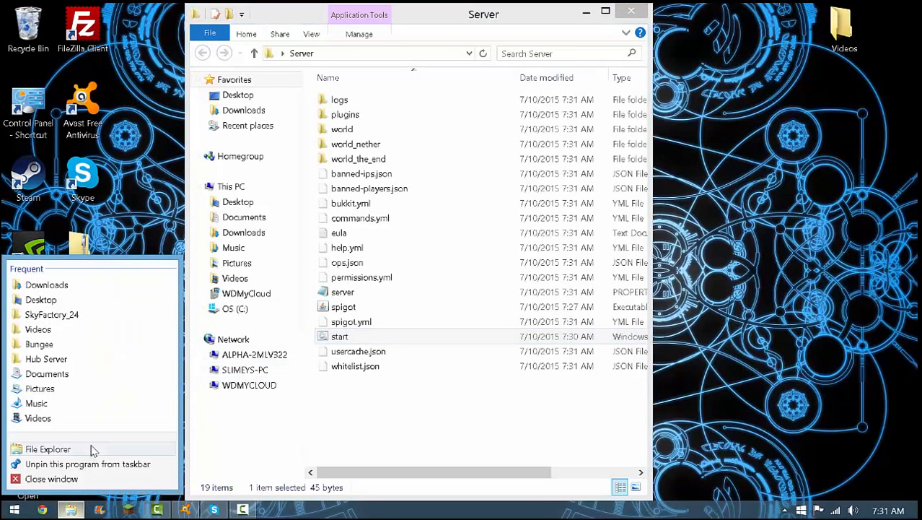
left_click(92, 447)
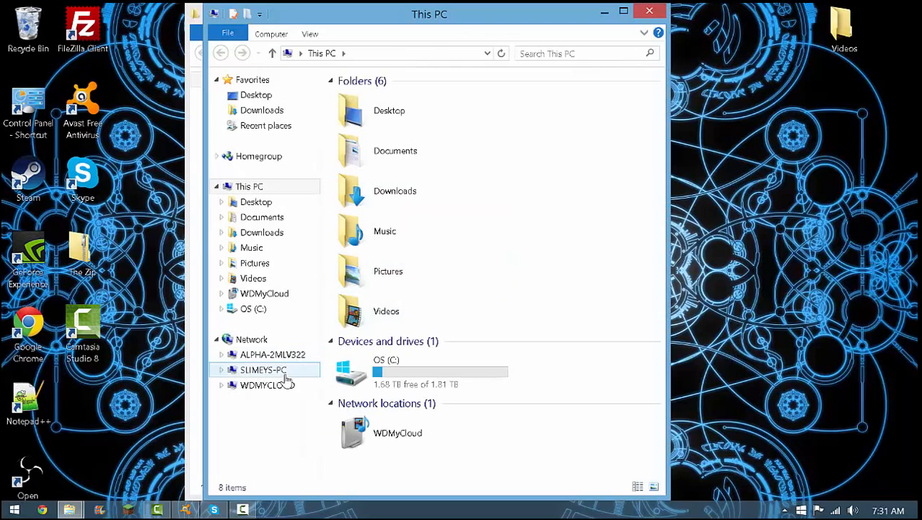
left_click(281, 343)
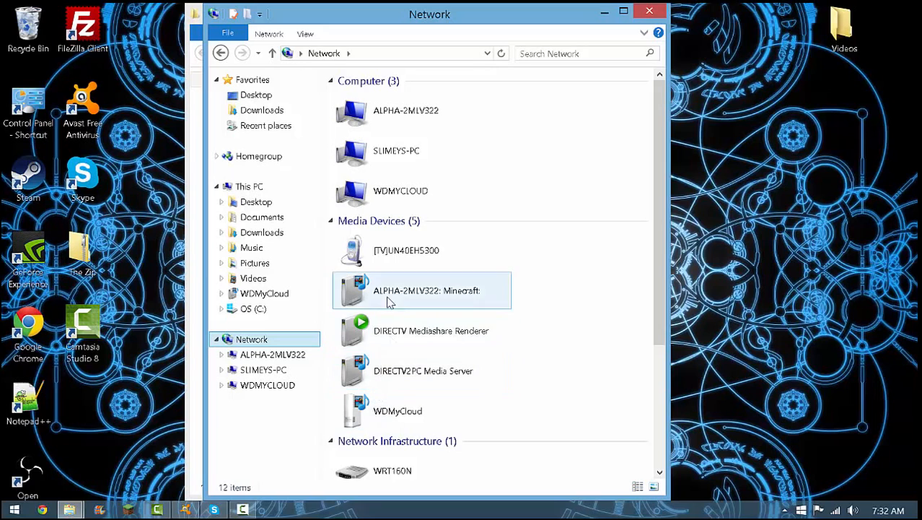
left_click_drag(661, 218, 650, 309)
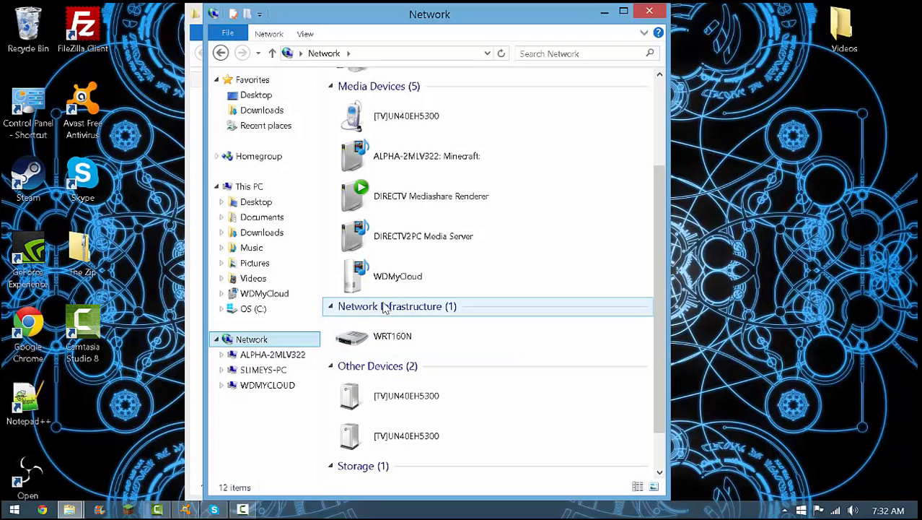
double_click(371, 345)
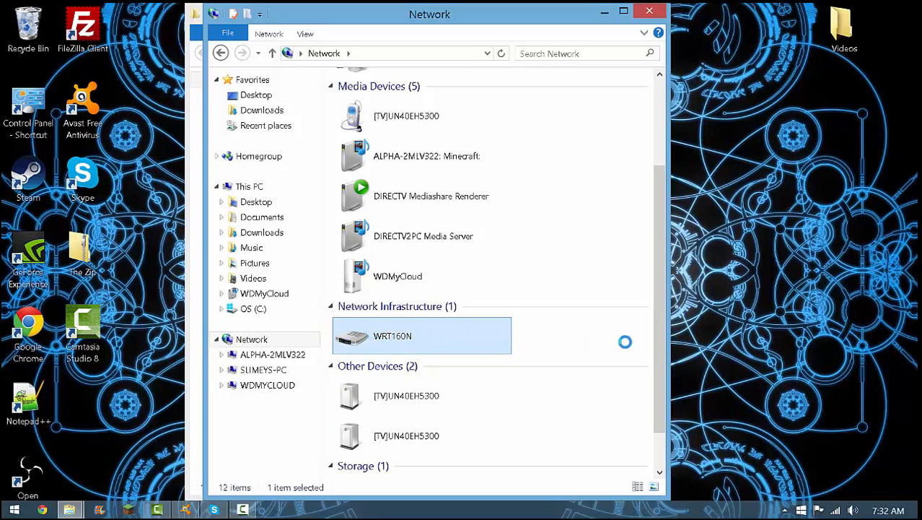
left_click(389, 418)
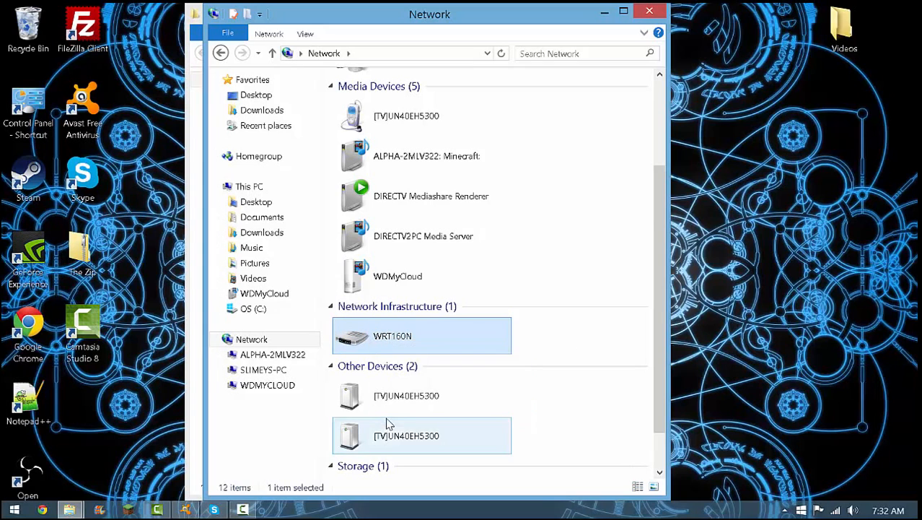
left_click(632, 292)
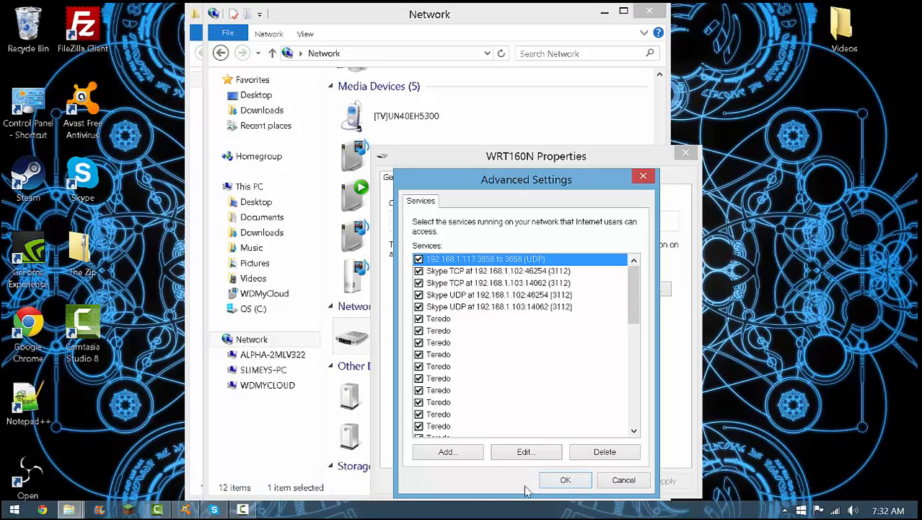
Add a new service to the router's list with the description minecraft
left_click(448, 451)
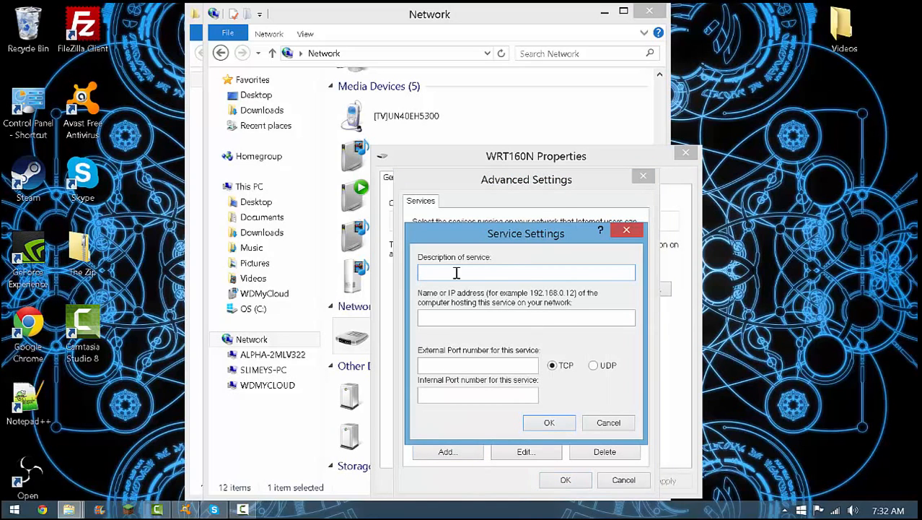
type("minecraft")
left_click(431, 324)
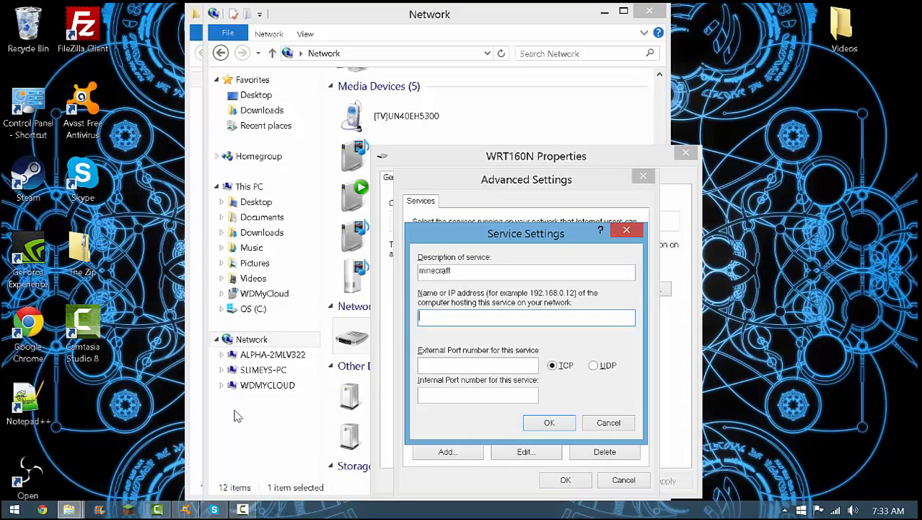
Open a Command Prompt and run ipconfig to look up this computer's local IPv4 address
key("super+r")
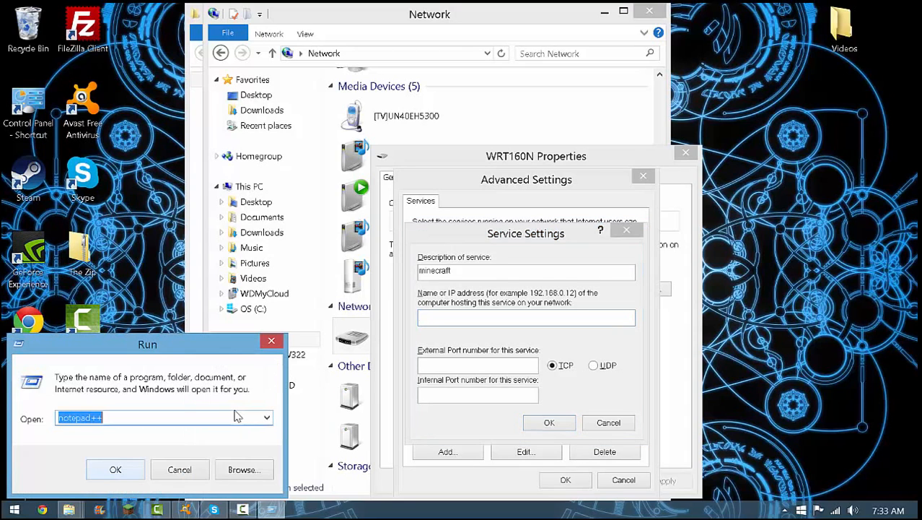
key("BackSpace")
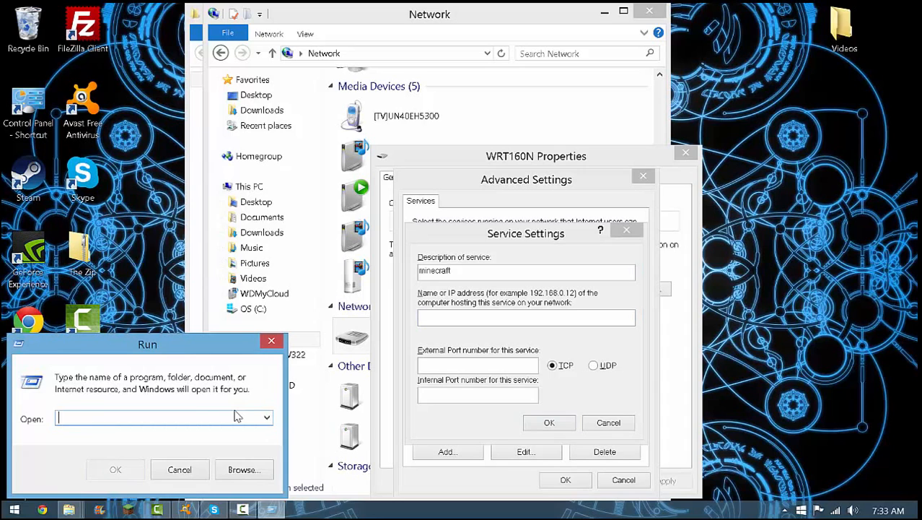
type("cmd")
key("Return")
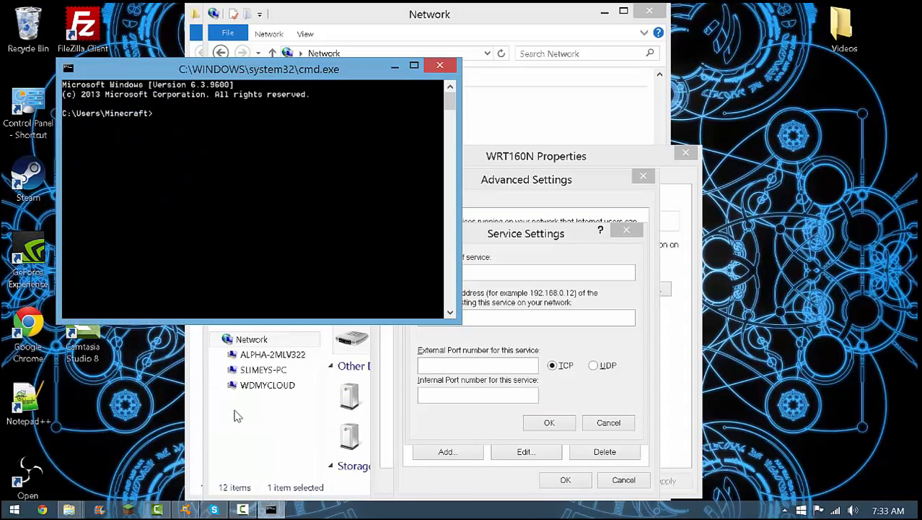
type("ipconfig")
key("Return")
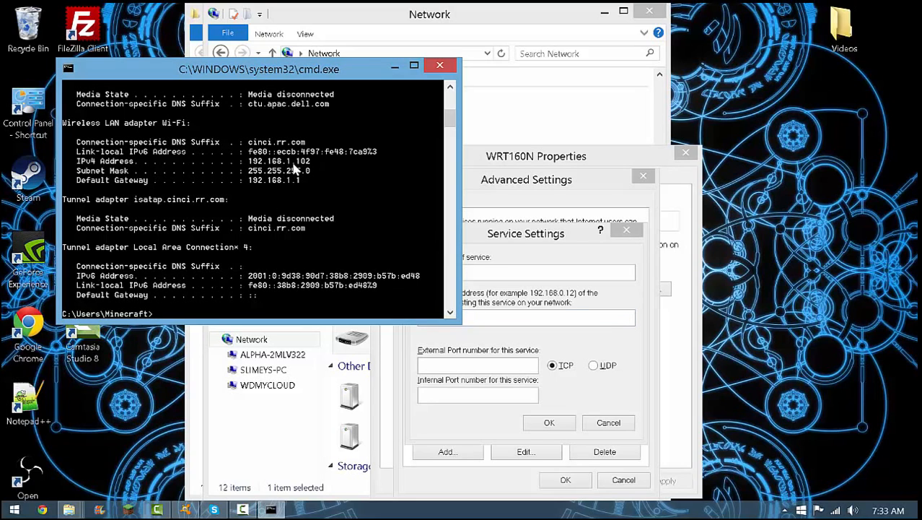
Set the IP address of the computer hosting the minecraft service to 192.168.1.102
left_click(492, 316)
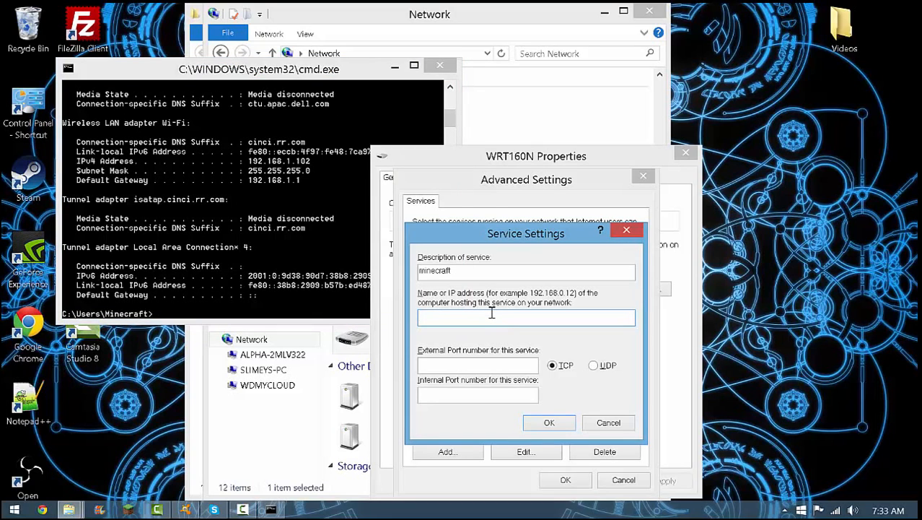
type("192.168.1.102")
Set the service's external and internal ports to 25565, save the router settings, and close the Command Prompt and network windows
left_click(483, 363)
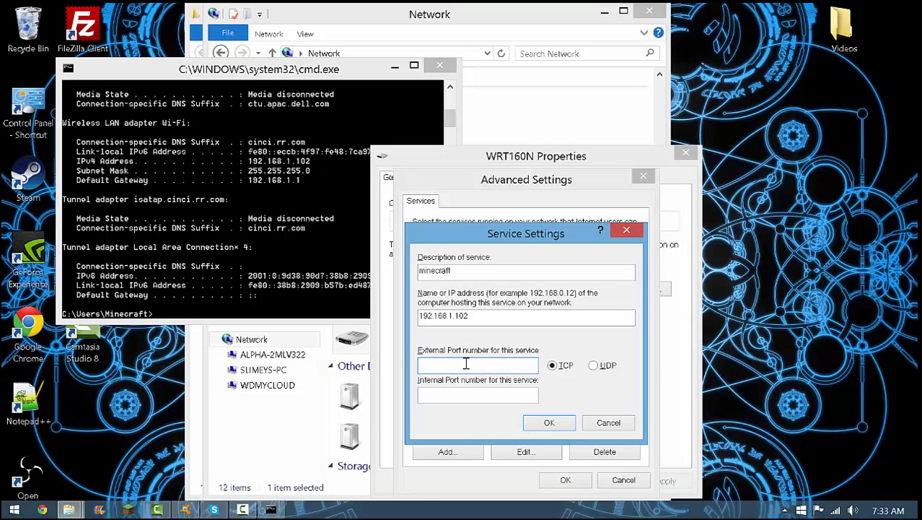
type("25565")
left_click(449, 397)
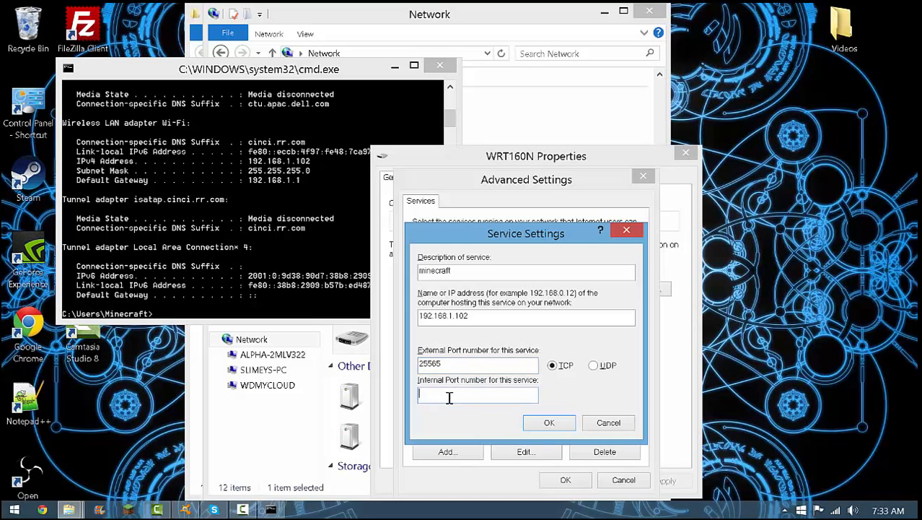
type("25565")
left_click(546, 422)
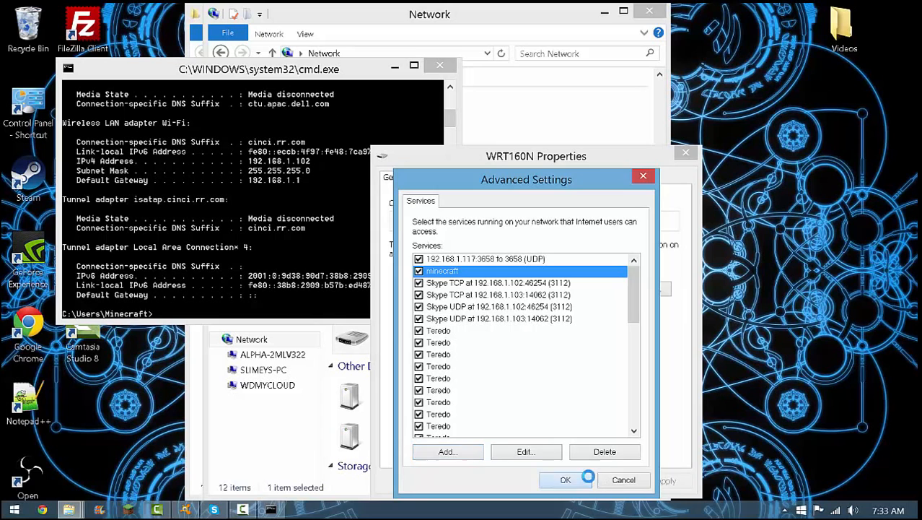
left_click(582, 480)
left_click(547, 480)
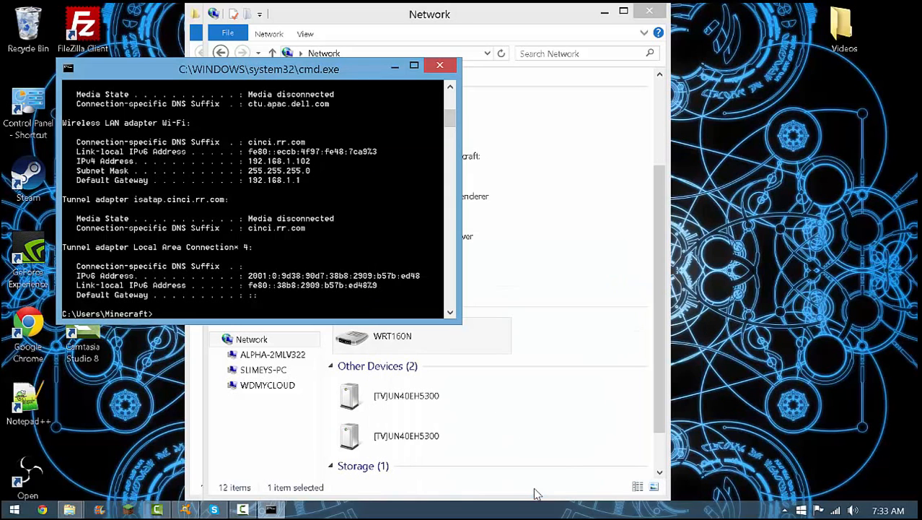
left_click(440, 66)
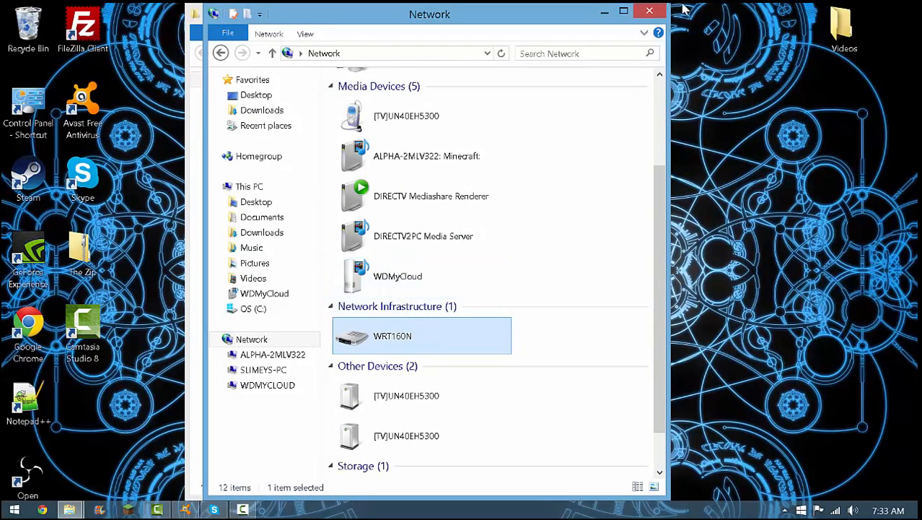
left_click(652, 11)
Launch the Minecraft Launcher and run the start script in the Server folder to bring the server online
left_click(120, 509)
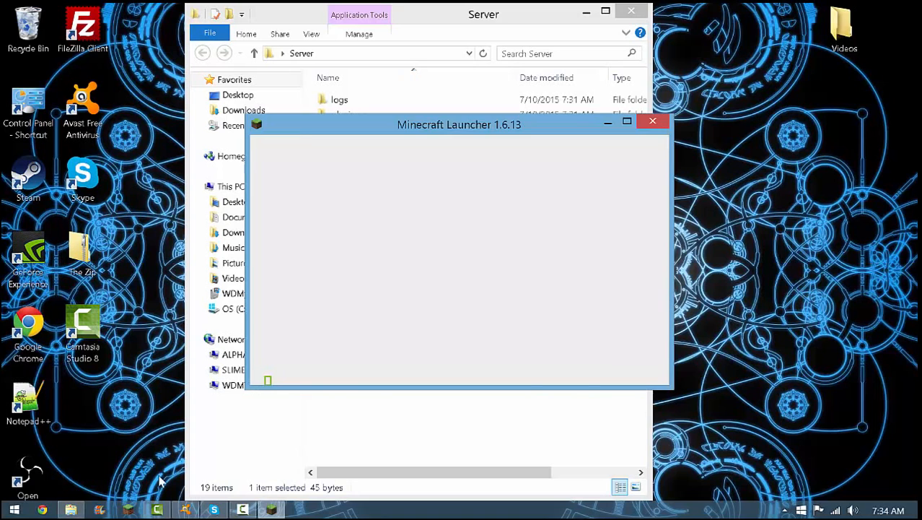
left_click(297, 16)
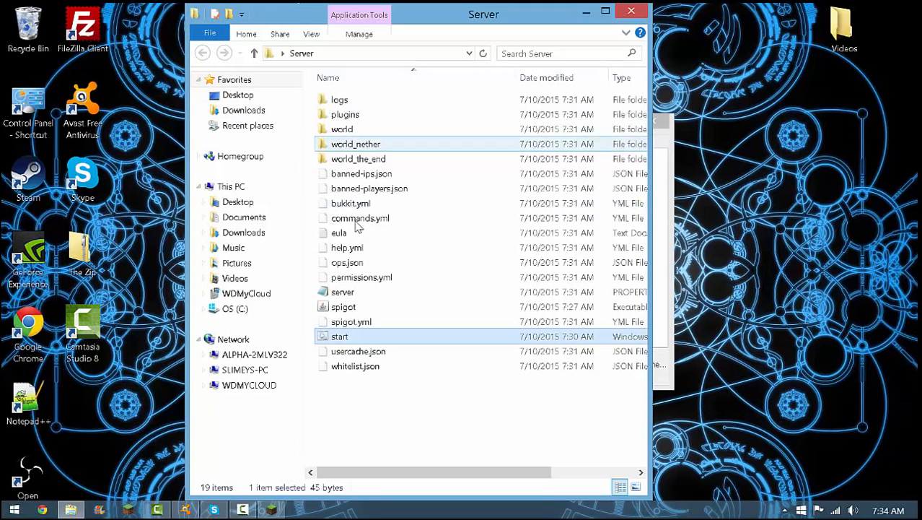
double_click(357, 339)
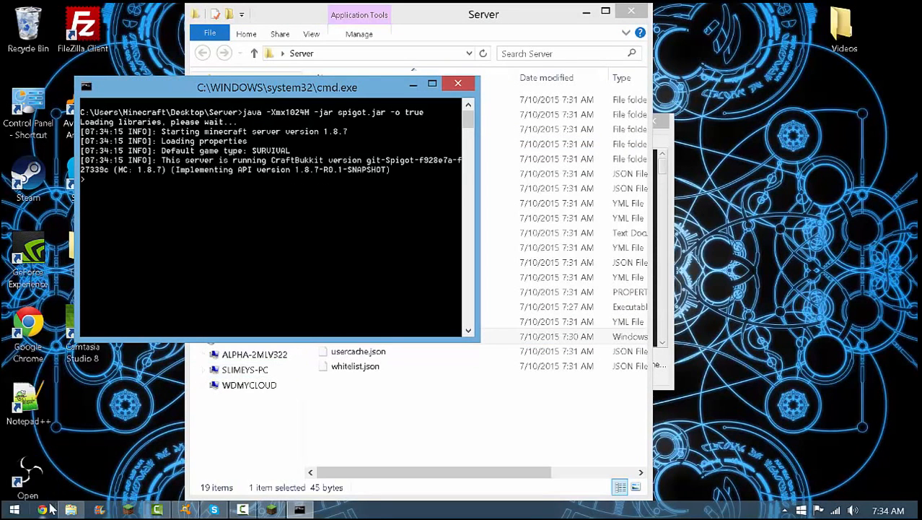
Switch to Chrome, close the extra tab, and search Google for open port checker
left_click(45, 509)
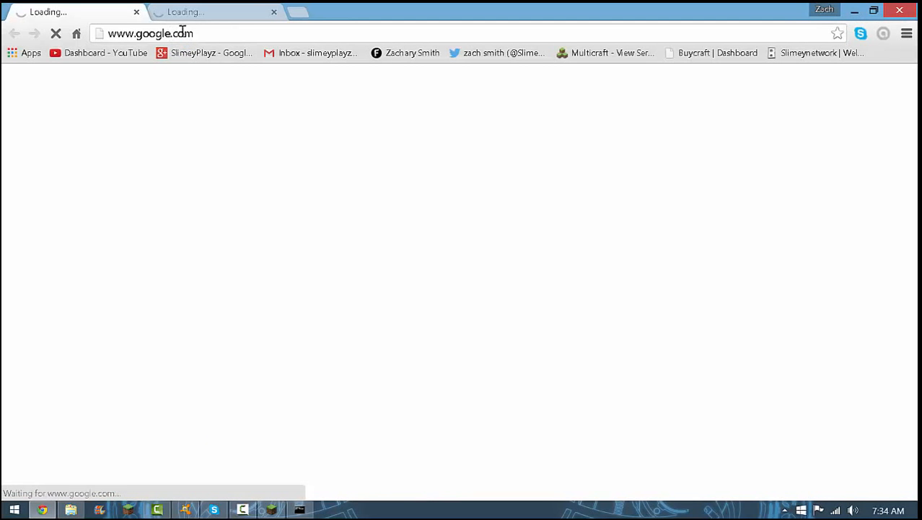
left_click(259, 12)
left_click(274, 12)
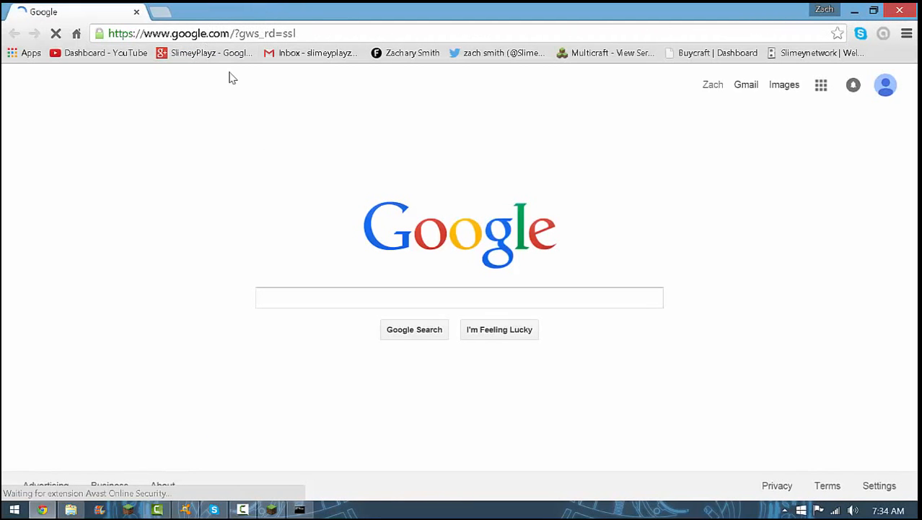
left_click(298, 294)
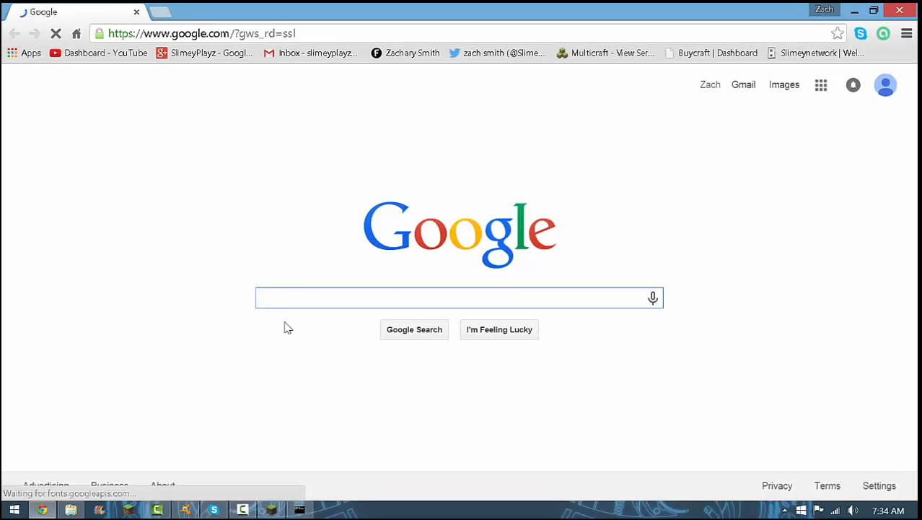
type("open ip")
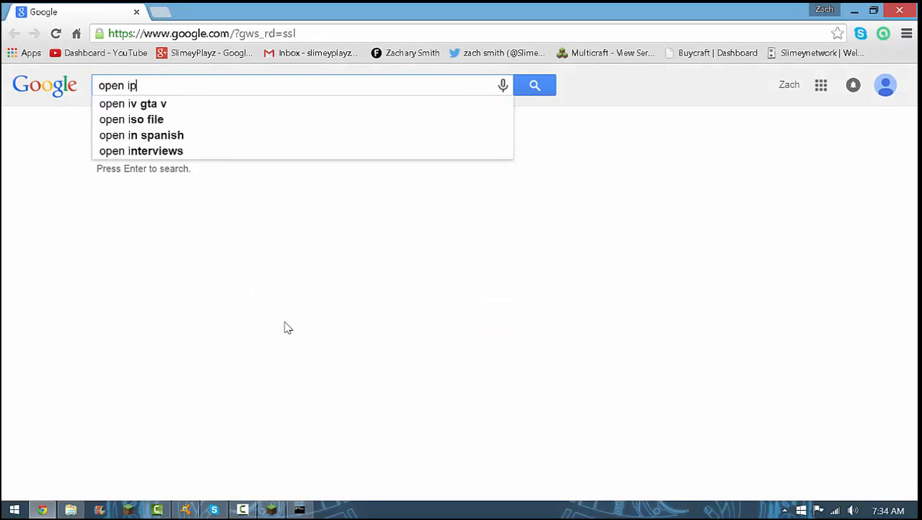
type(" ch")
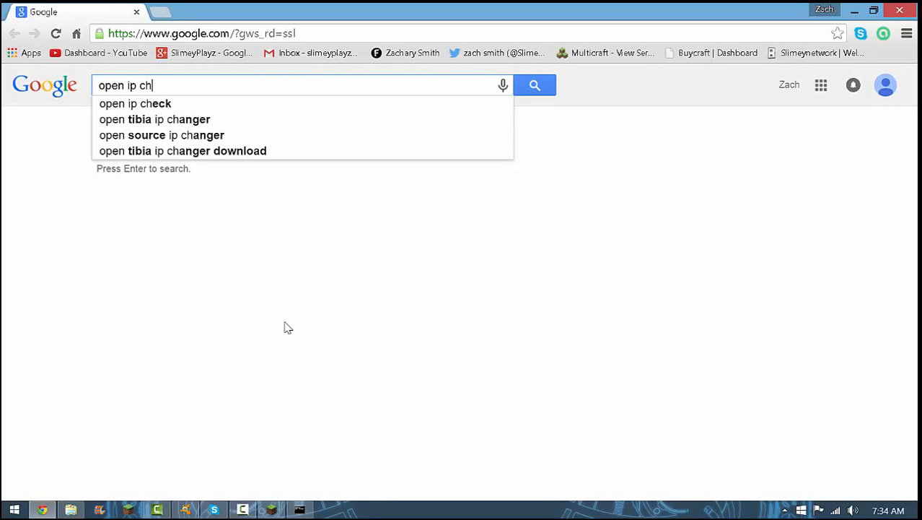
key("BackSpace")
key("BackSpace")
key("BackSpace")
key("BackSpace")
key("BackSpace")
type("po")
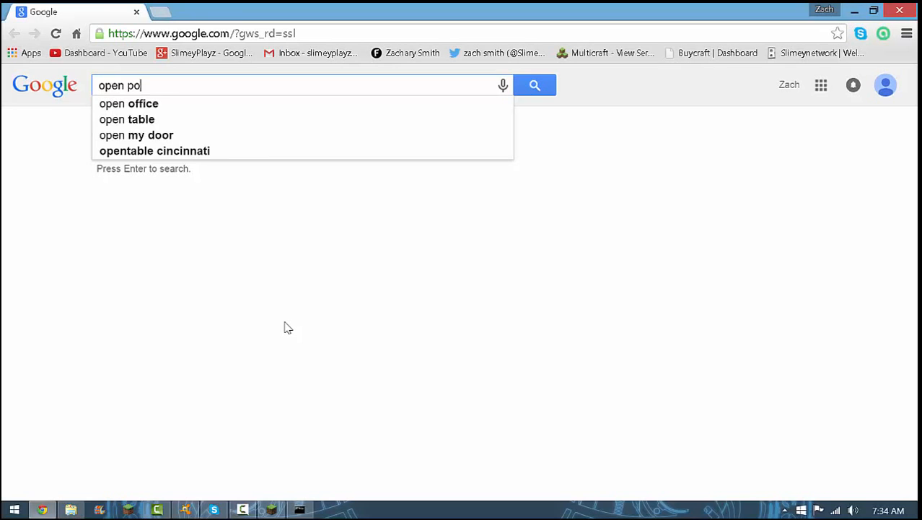
type("ry")
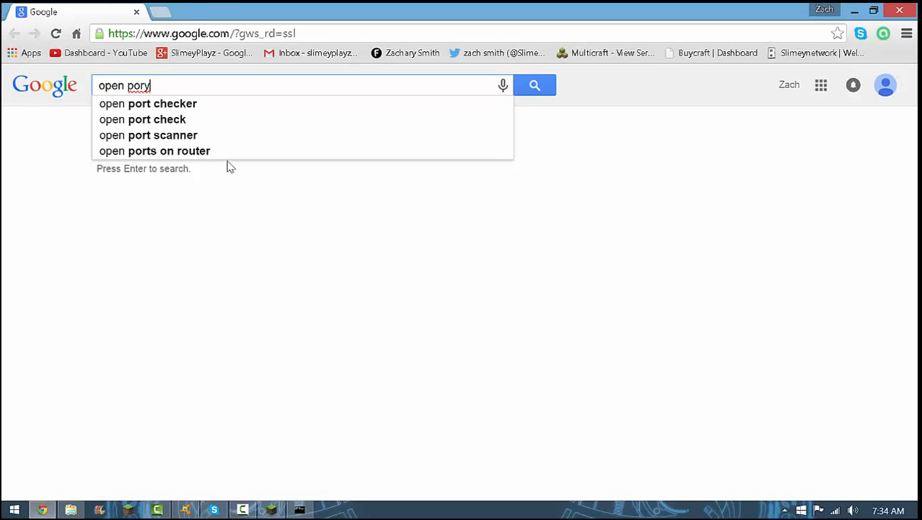
left_click(156, 105)
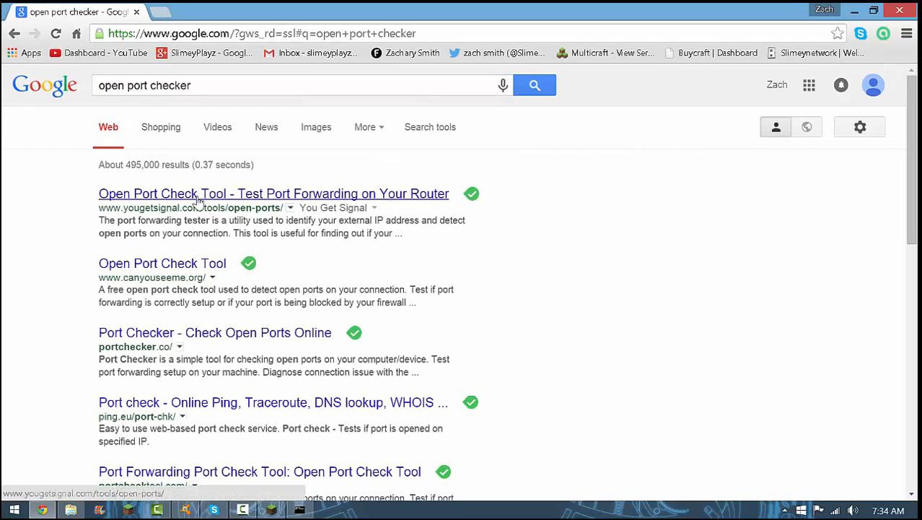
Check port 25565 on the current external address with yougetsignal.com's Open Port Check Tool, and close the browser tab
left_click(197, 194)
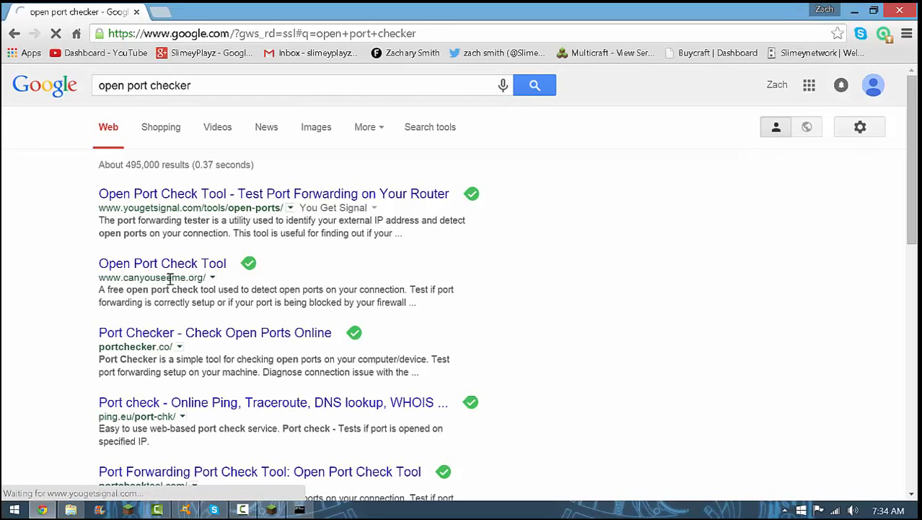
left_click_drag(166, 277, 202, 280)
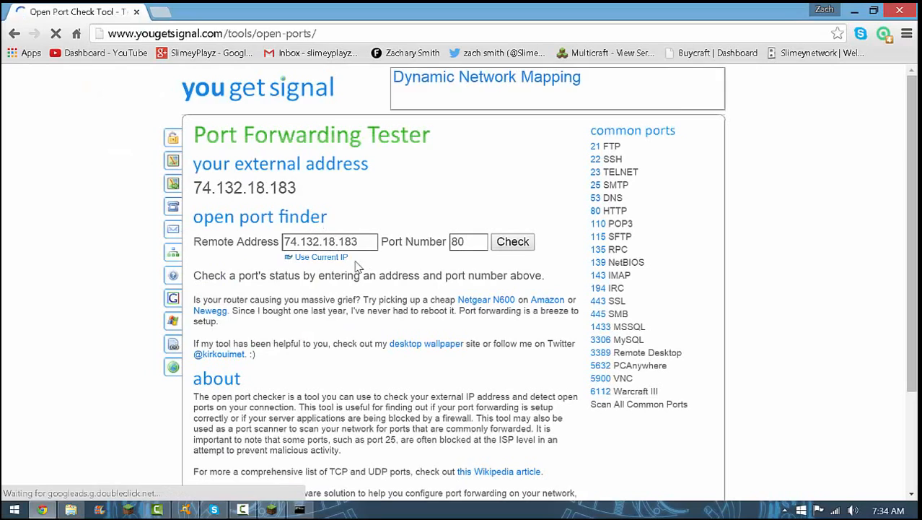
double_click(453, 244)
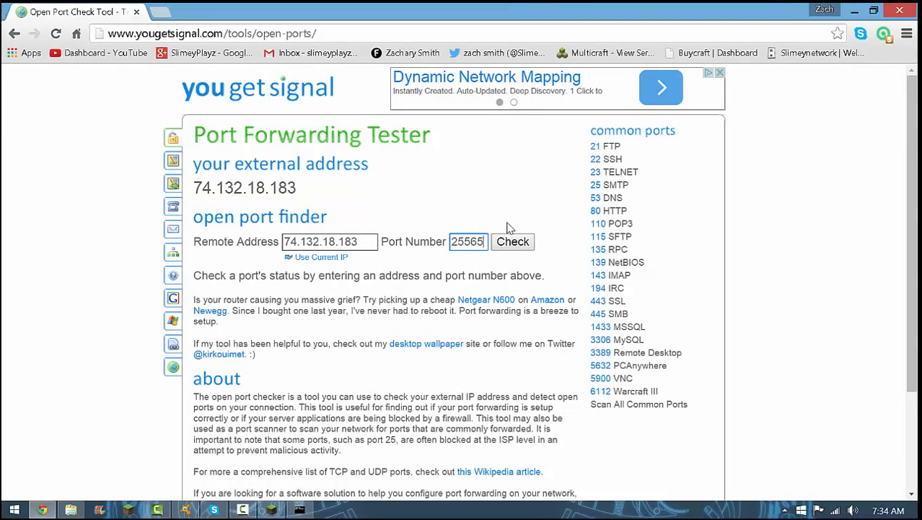
left_click(512, 241)
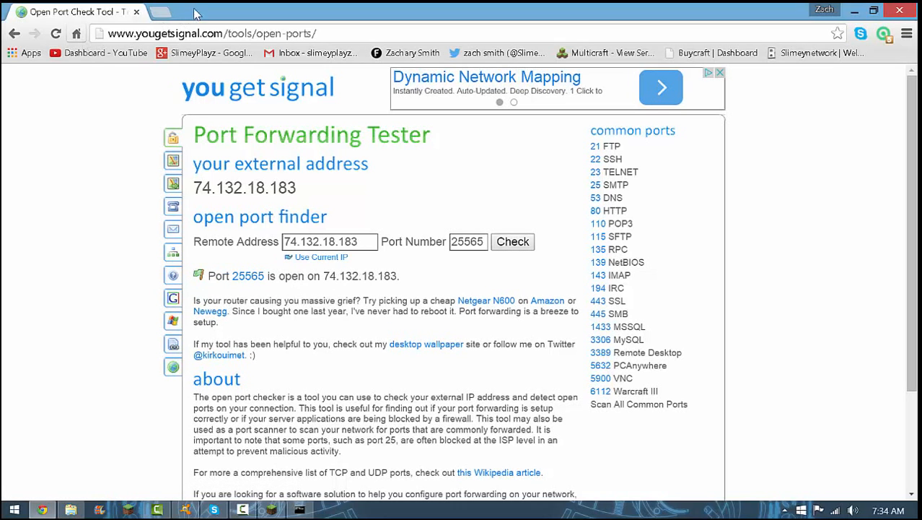
left_click(137, 12)
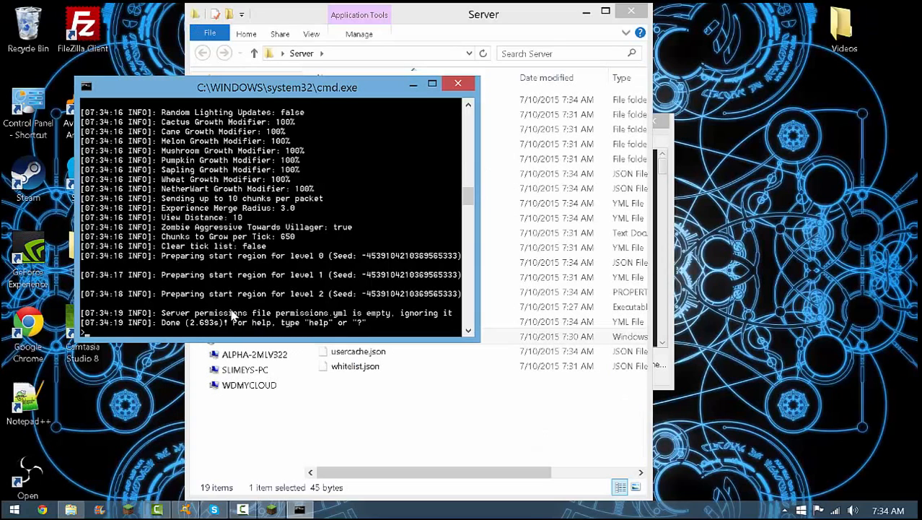
Launch Minecraft 1.8.7 with the OptiFine profile and start a new server entry in the multiplayer list
left_click(271, 509)
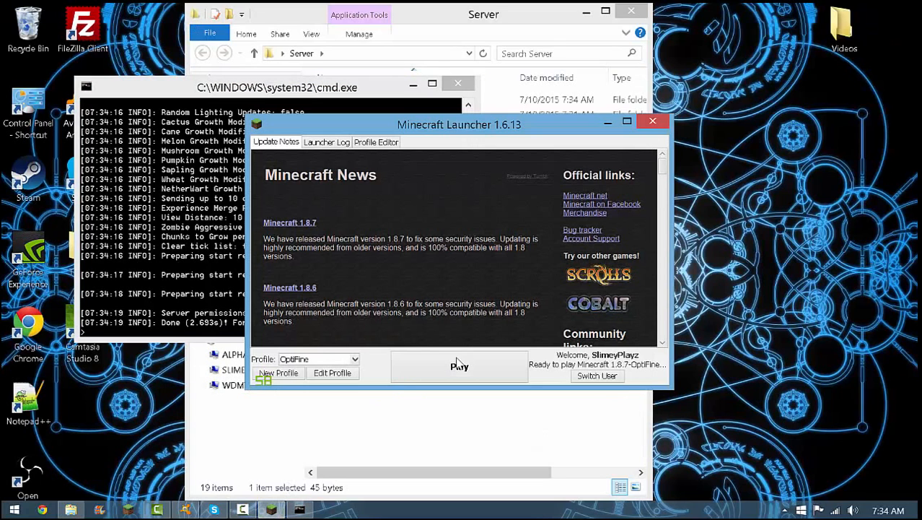
left_click(467, 371)
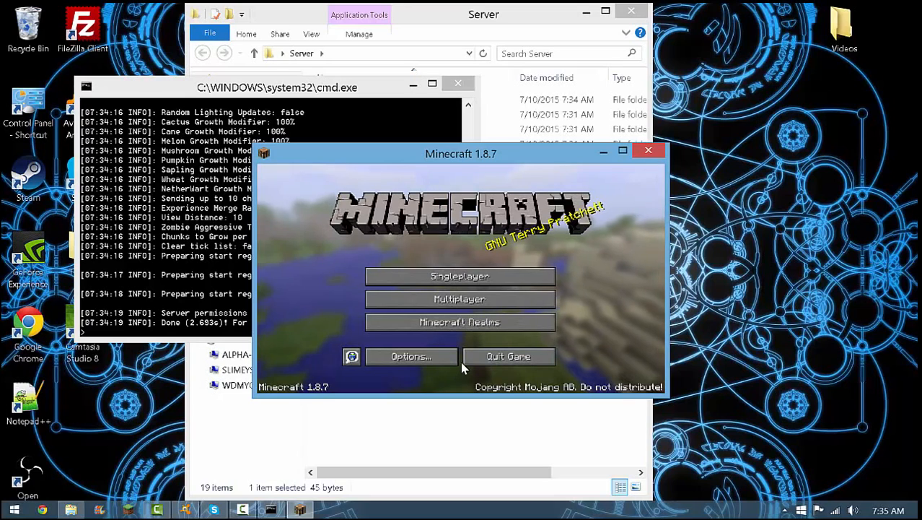
left_click(514, 296)
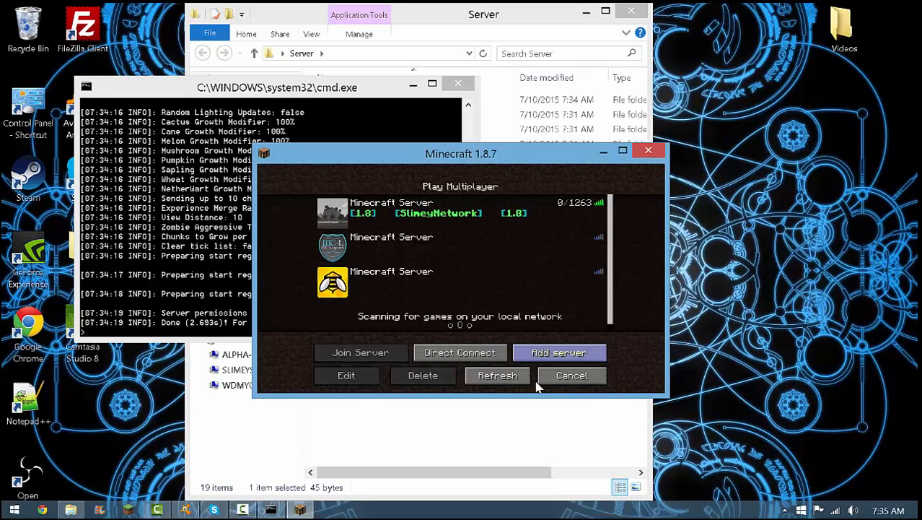
left_click(555, 354)
left_click(444, 272)
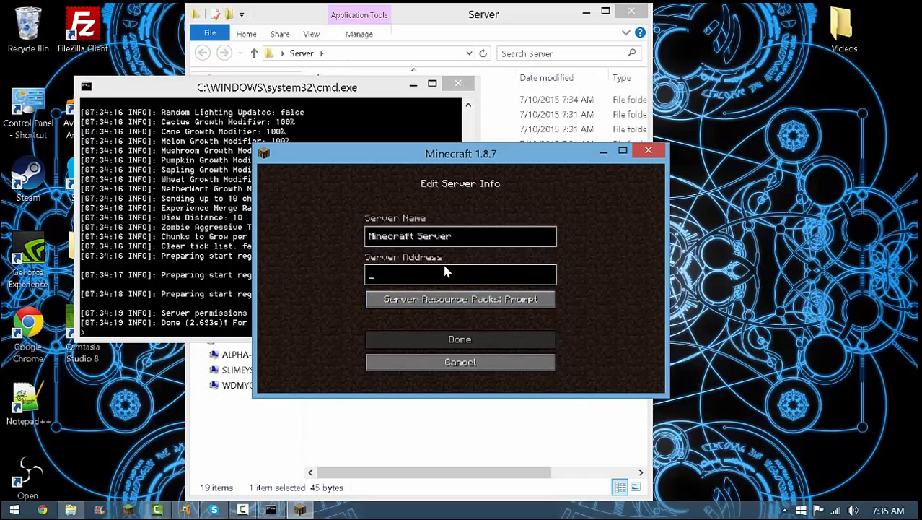
Switch to Chrome, close the extra tab, search Google for ip address and copy the public IP address
double_click(18, 476)
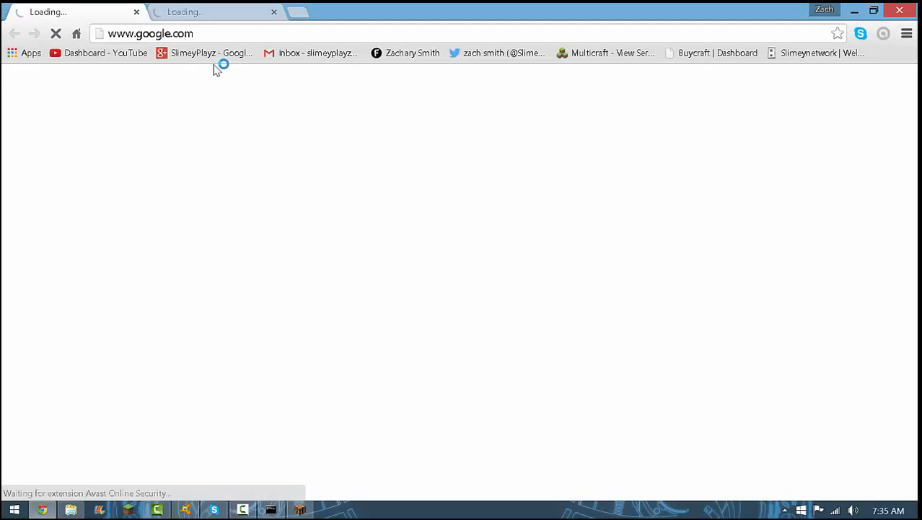
left_click(274, 11)
type("ip add")
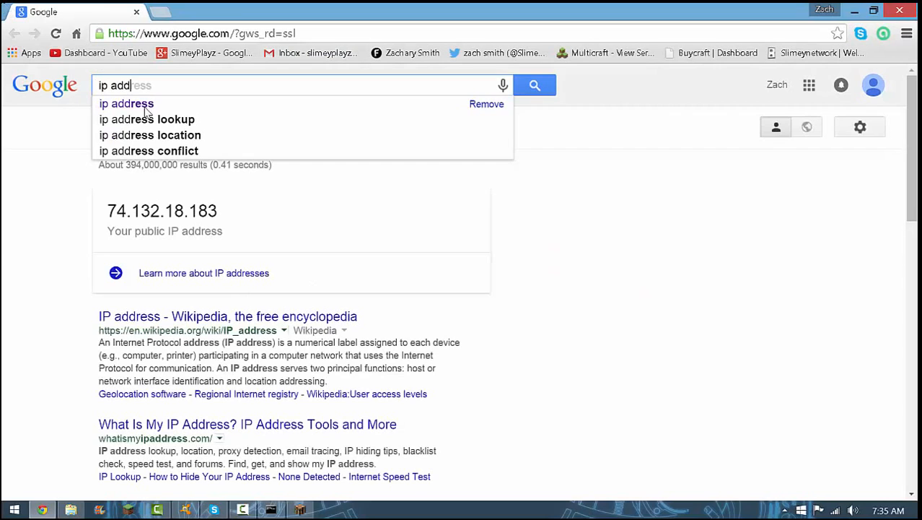
left_click_drag(107, 212, 216, 211)
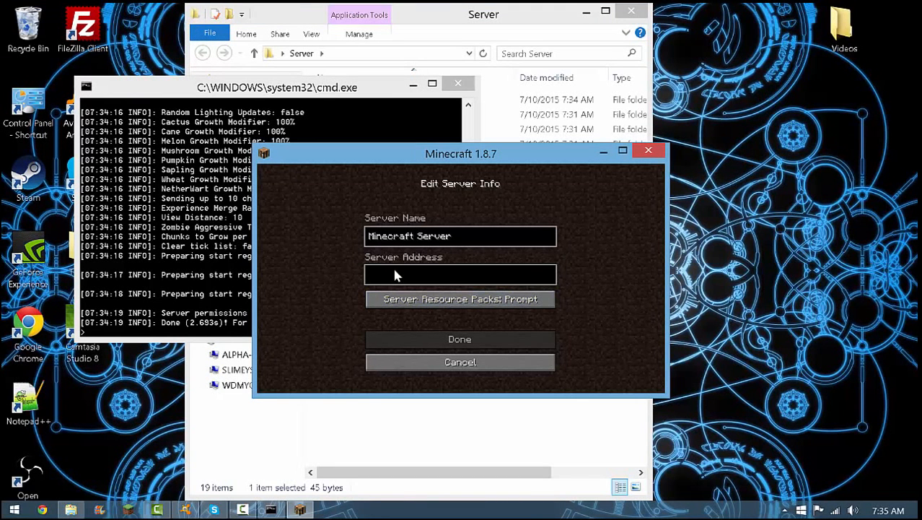
Save the new Minecraft server entry with the copied public IP address and port 25565, and refresh the server list
type("74.132.18.183")
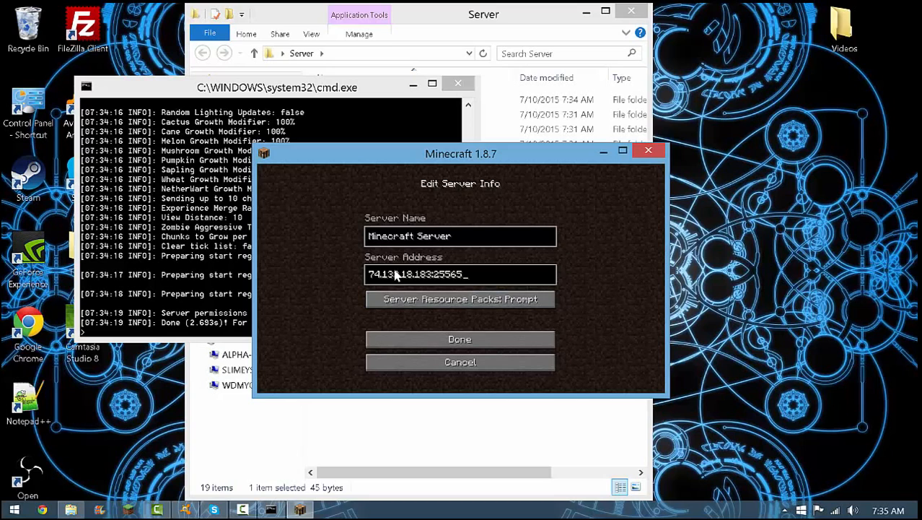
left_click(532, 338)
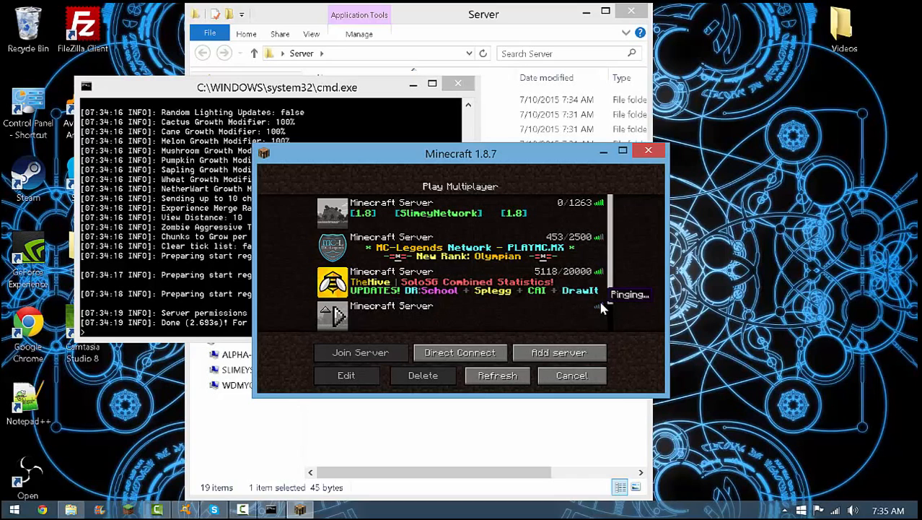
scroll(438, 318, "down", 1)
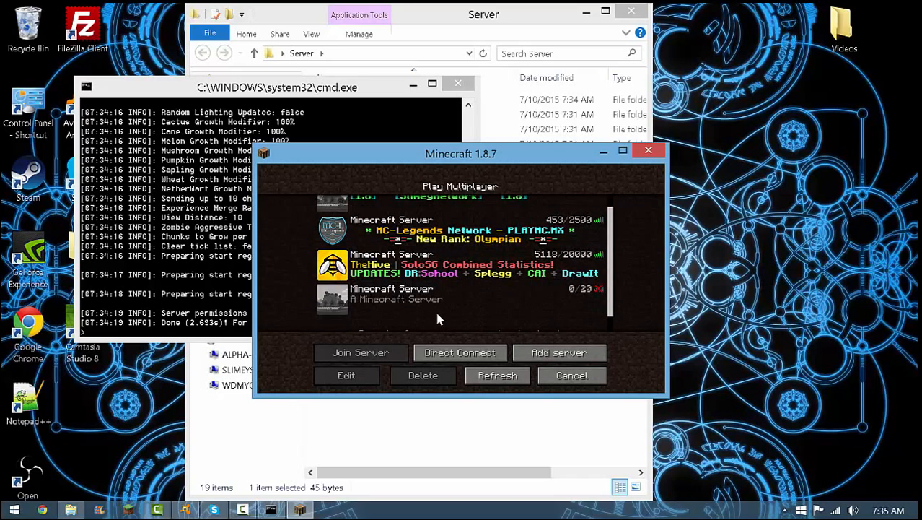
mouse_move(329, 309)
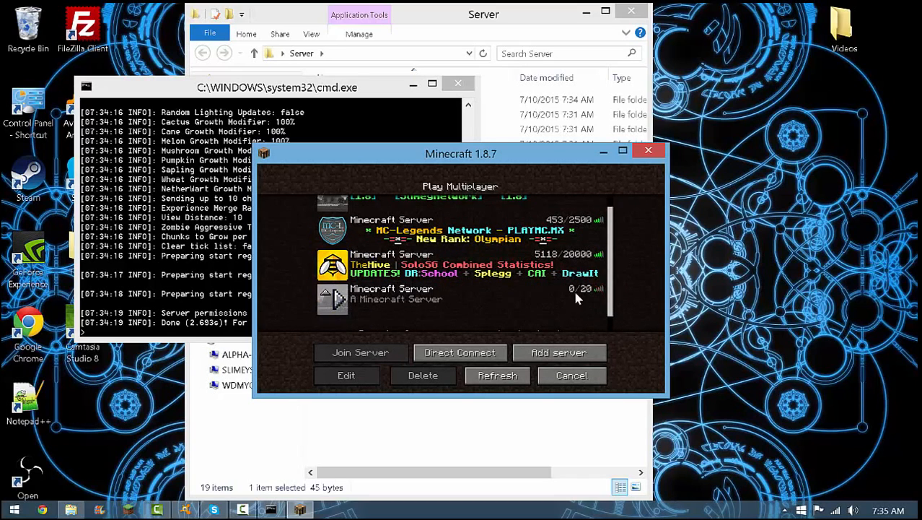
left_click(497, 375)
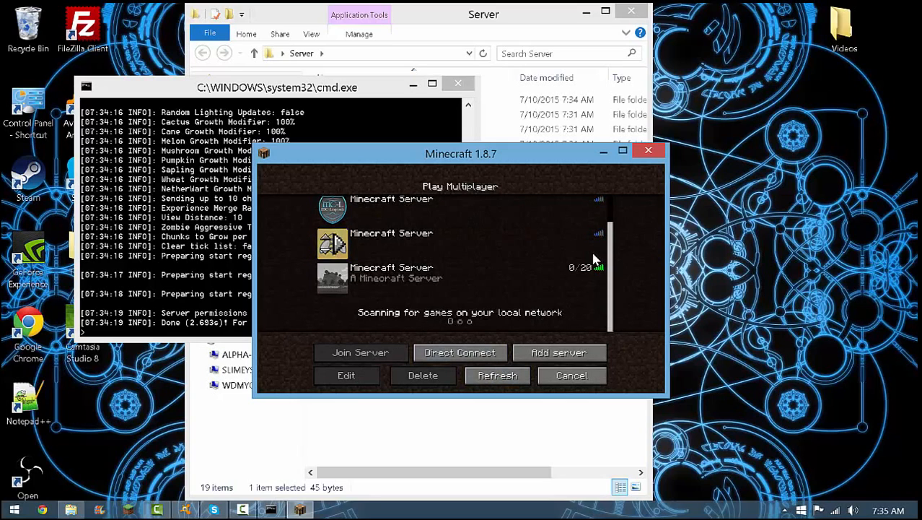
Join the newly added Minecraft server, check the login in the server console and resume the game
left_click(401, 287)
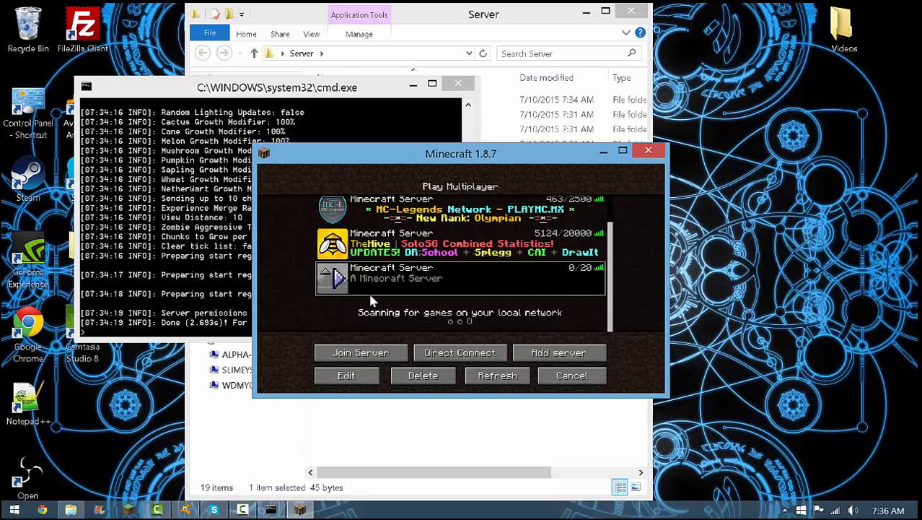
double_click(346, 291)
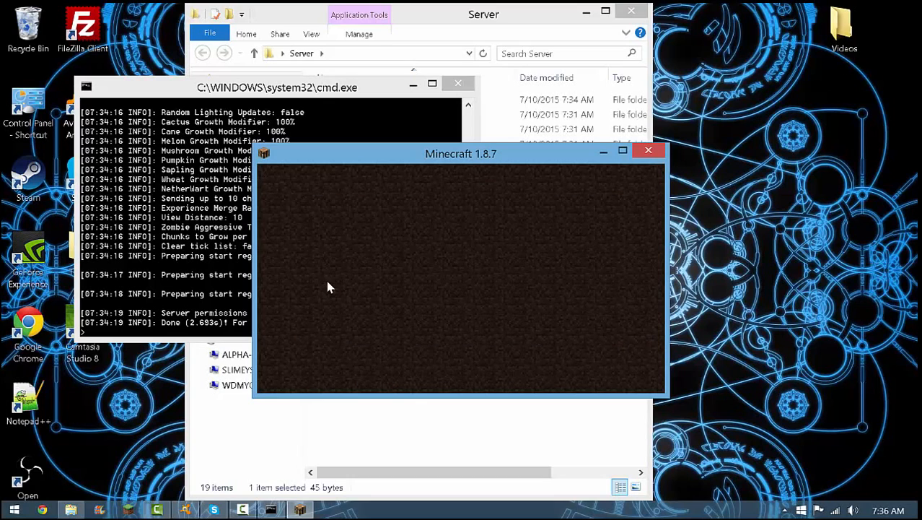
left_click(200, 318)
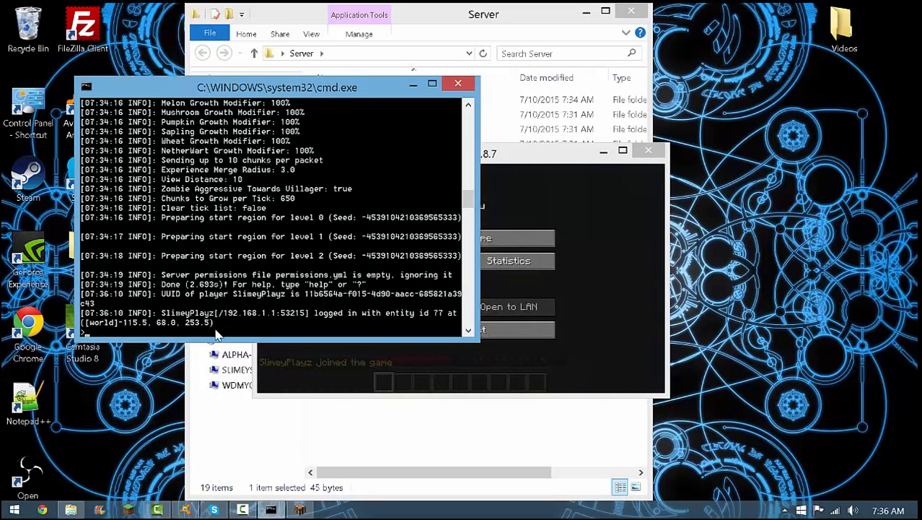
left_click(321, 358)
left_click(462, 238)
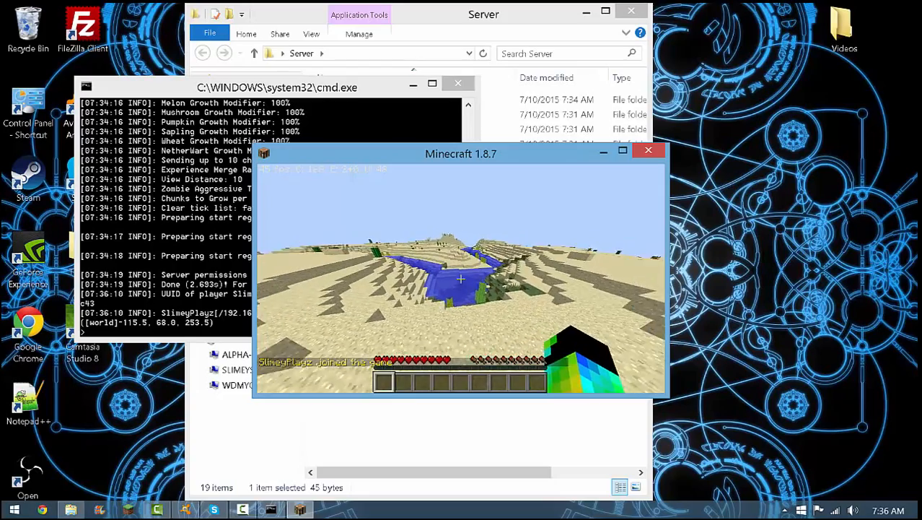
Test the server in survival mode by breaking and collecting three sand blocks
left_click(461, 279)
left_click(460, 278)
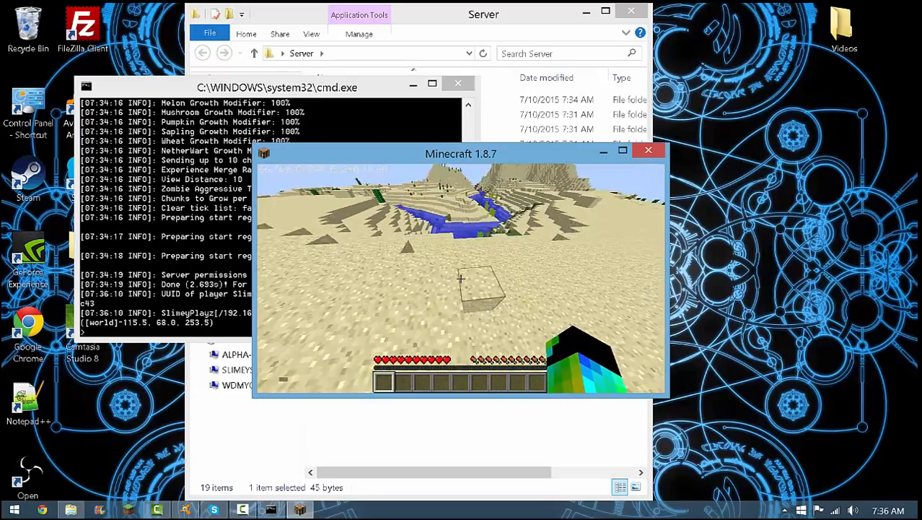
left_click(461, 278)
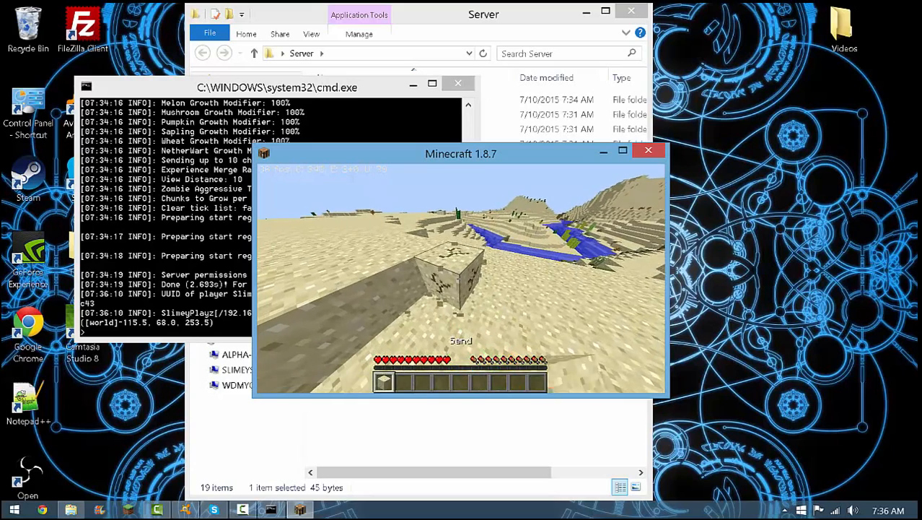
left_click(461, 278)
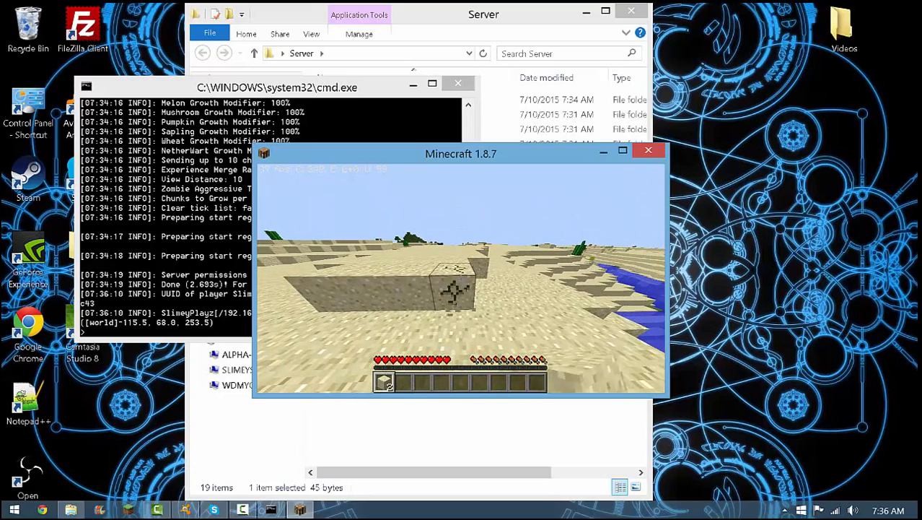
left_click(461, 279)
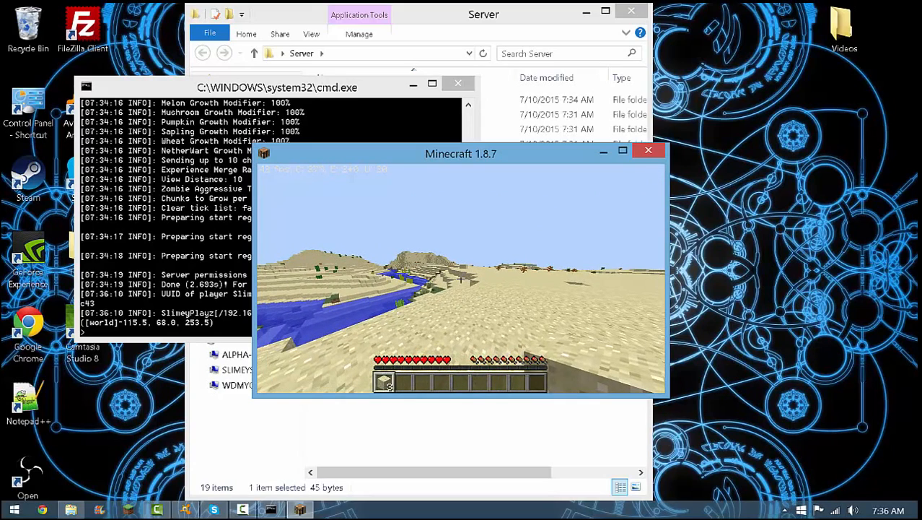
Pause the game and run the op command for the joined player's username in the server console
key("Escape")
left_click(158, 306)
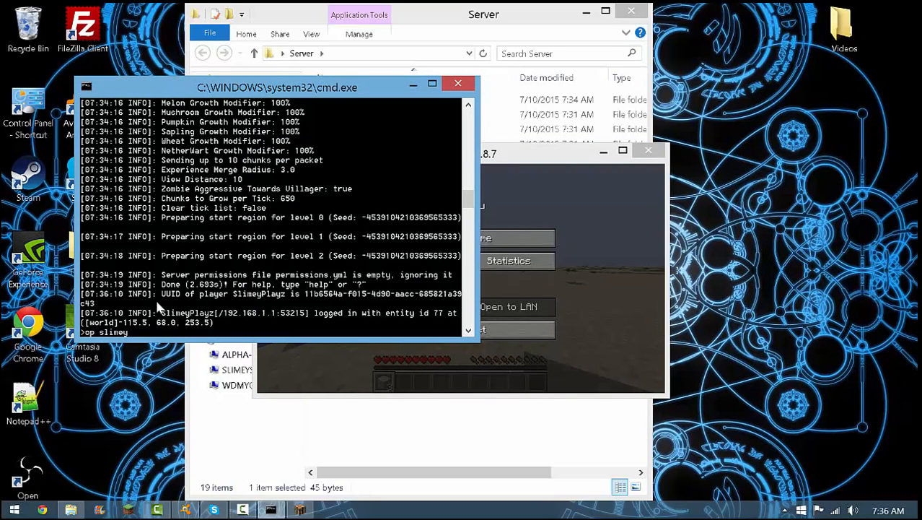
type("op slimeyplayz")
key("Return")
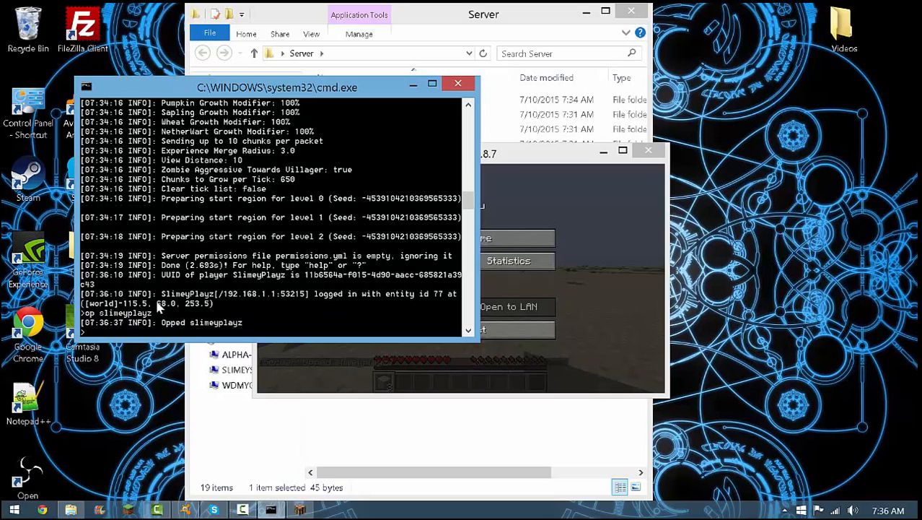
Resume the game and switch to creative mode with the command /gamemode 1
left_click(477, 374)
key("Escape")
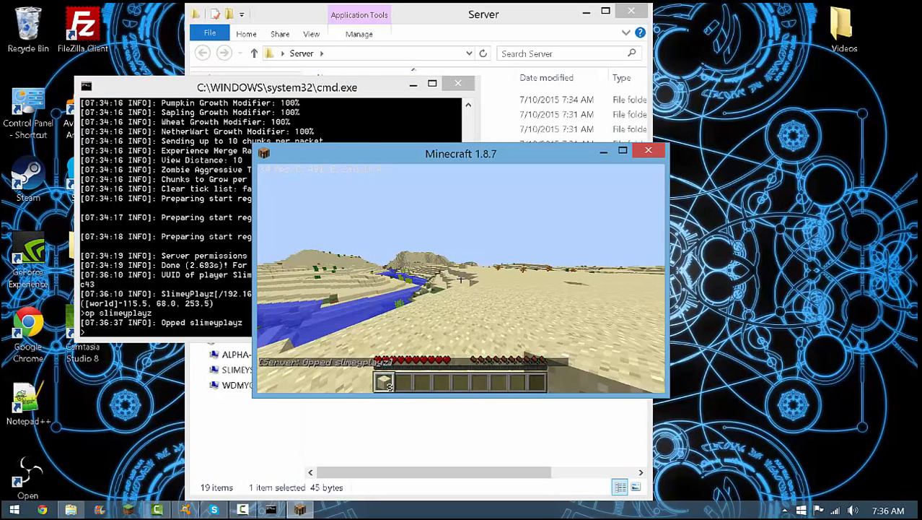
key("slash")
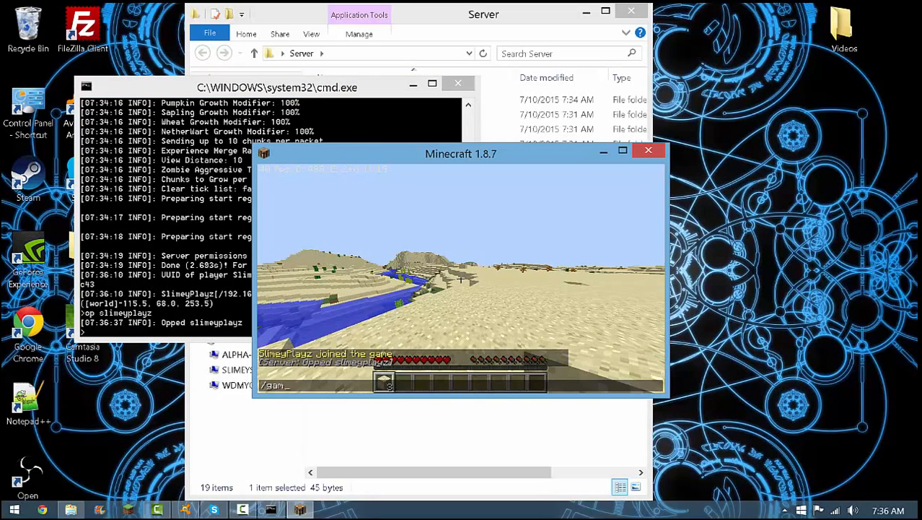
type("gamemode 1")
key("Return")
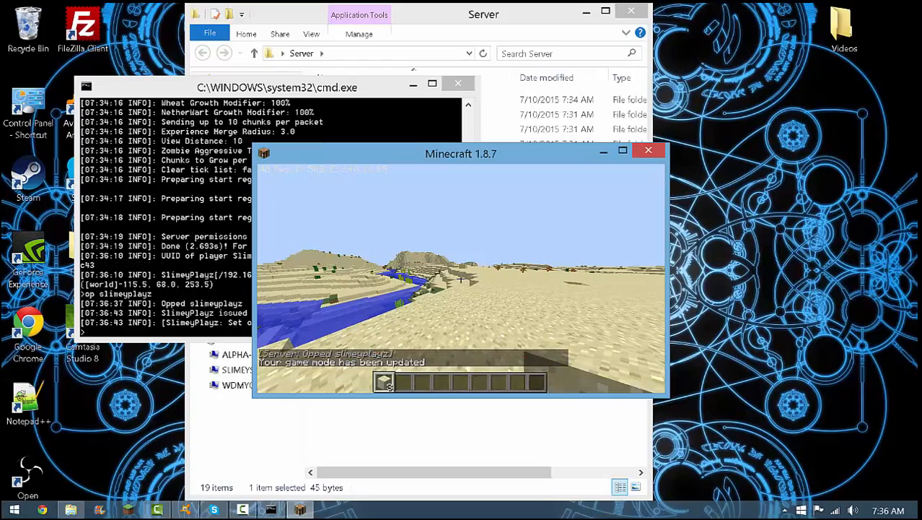
Fly over the desert along the river and descend to the sand near a cactus
key("space")
key("space")
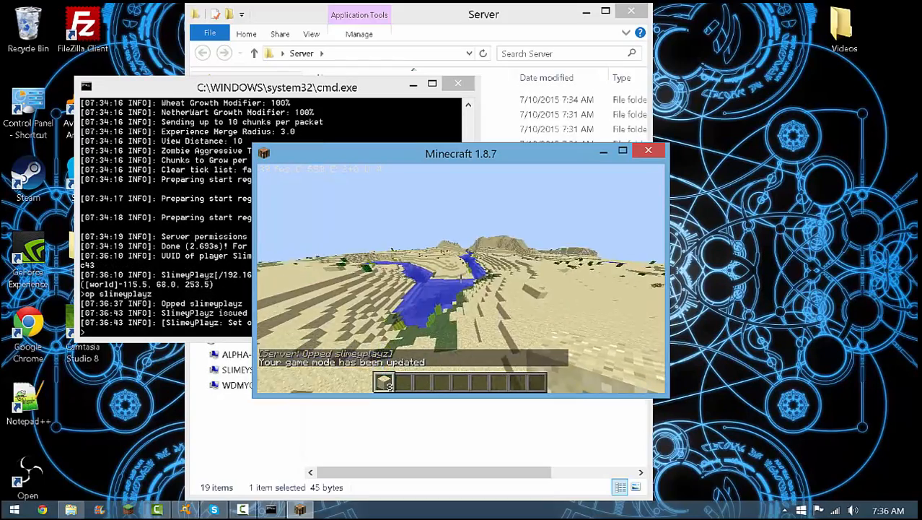
key("space")
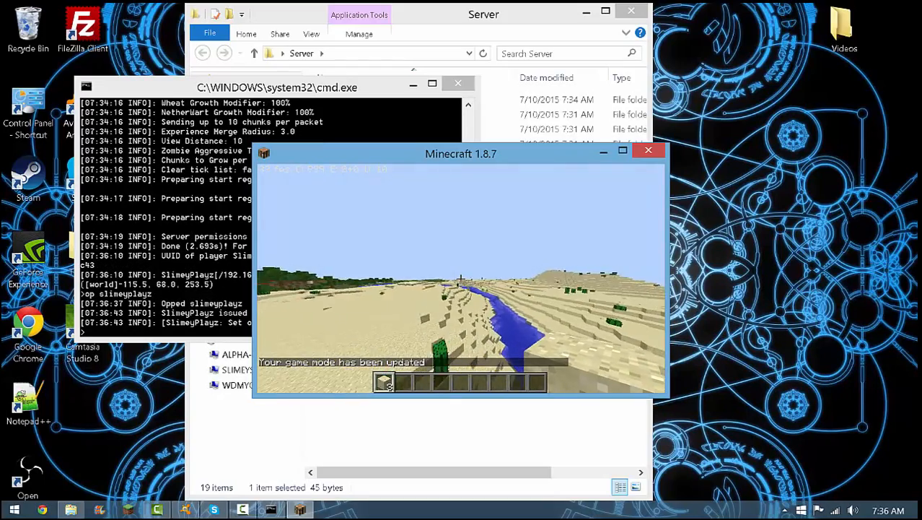
key("shift")
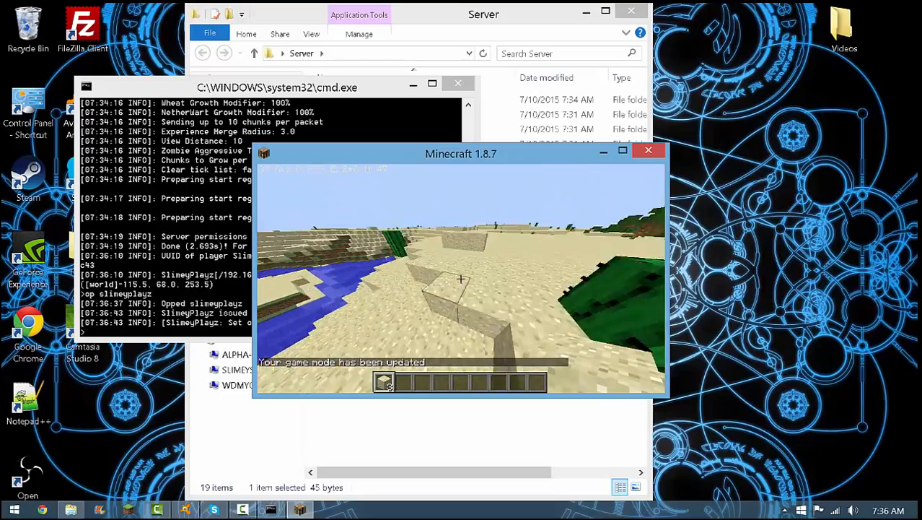
Dig a pit in the desert by breaking a run of sand blocks in creative mode
left_click(460, 278)
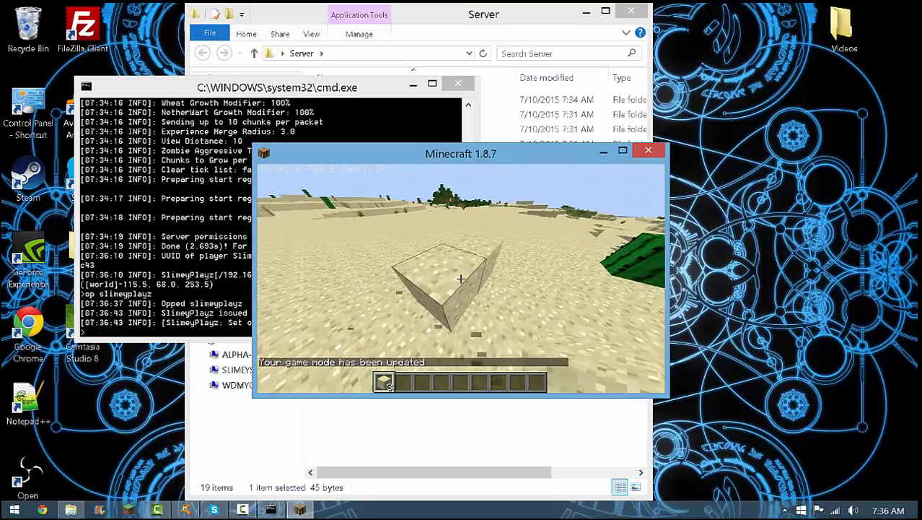
left_click(460, 278)
left_click(461, 279)
left_click(461, 279)
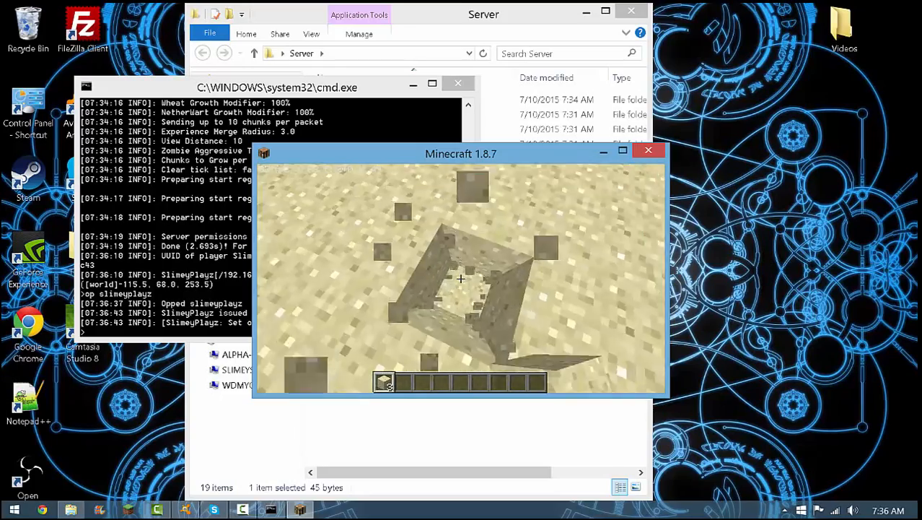
left_click(460, 279)
left_click(461, 279)
left_click(461, 279)
left_click(461, 279)
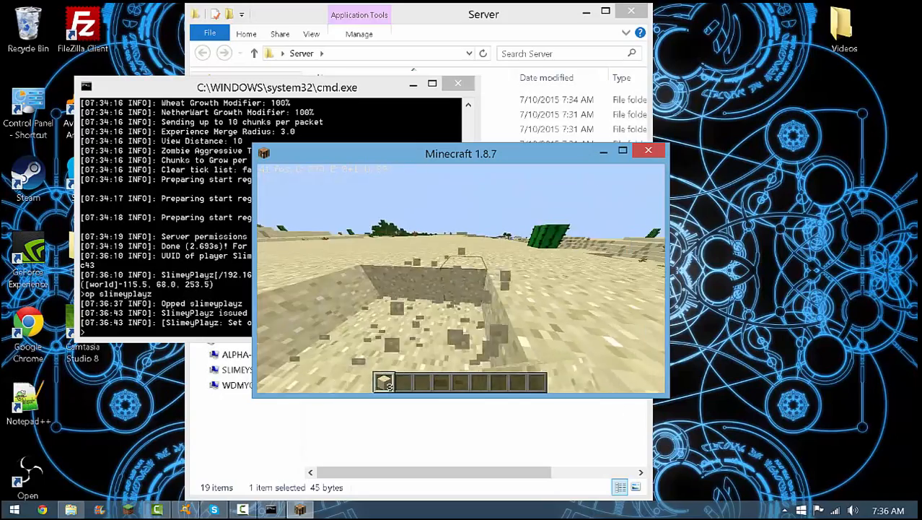
left_click(461, 279)
left_click(460, 279)
left_click(461, 279)
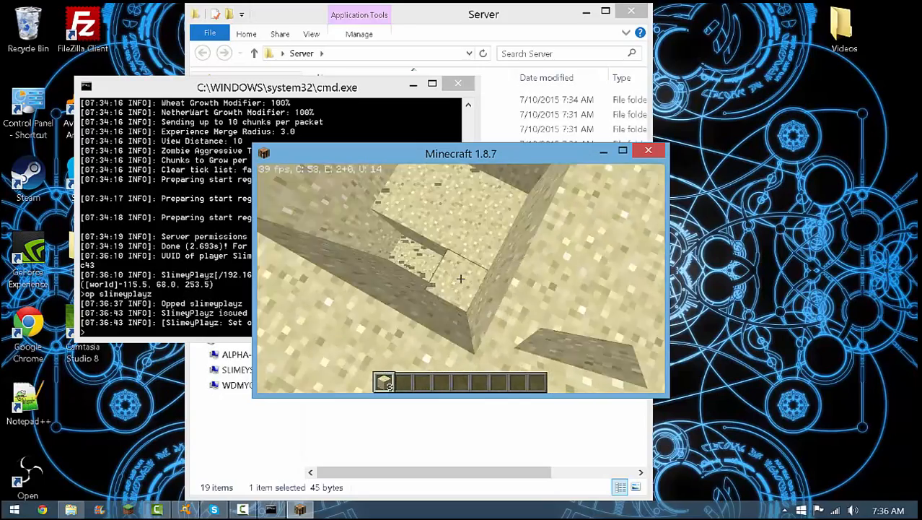
left_click(460, 279)
left_click(461, 279)
left_click(460, 279)
left_click(460, 279)
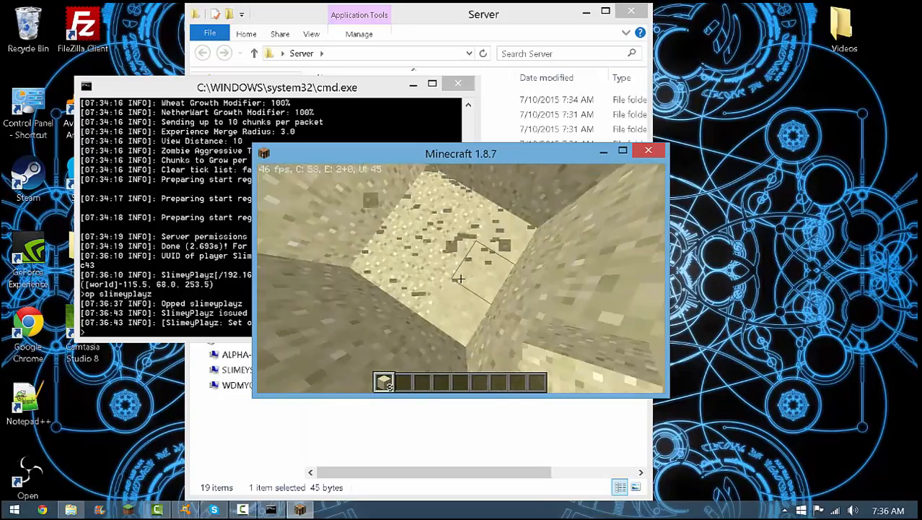
Fly up above the desert and pause Minecraft at the game menu
key("space")
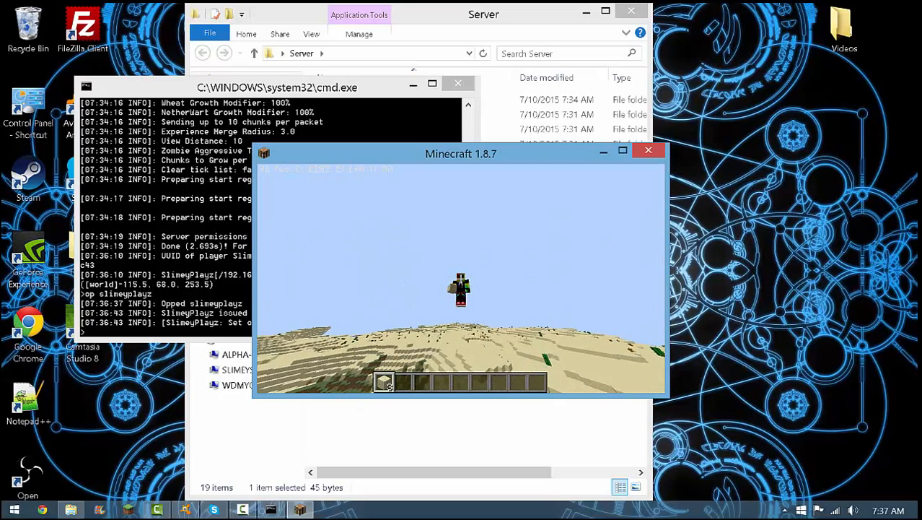
key("Escape")
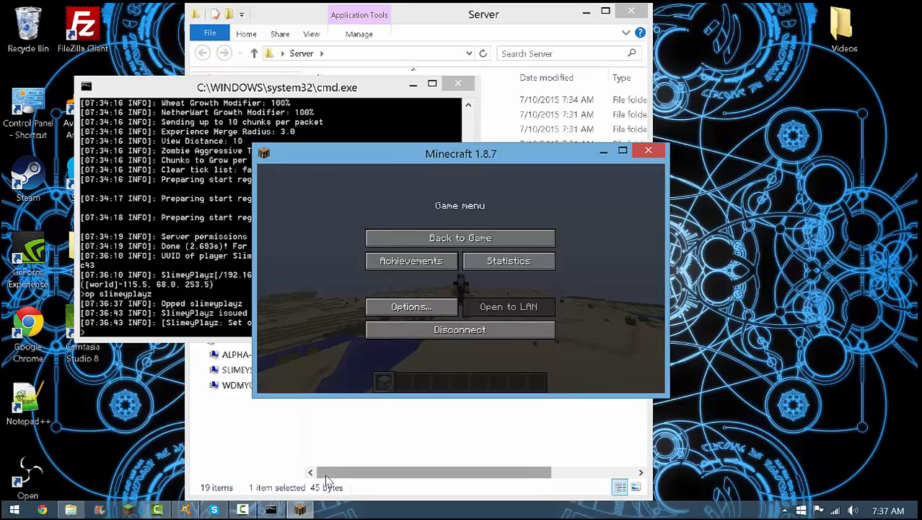
left_click(244, 509)
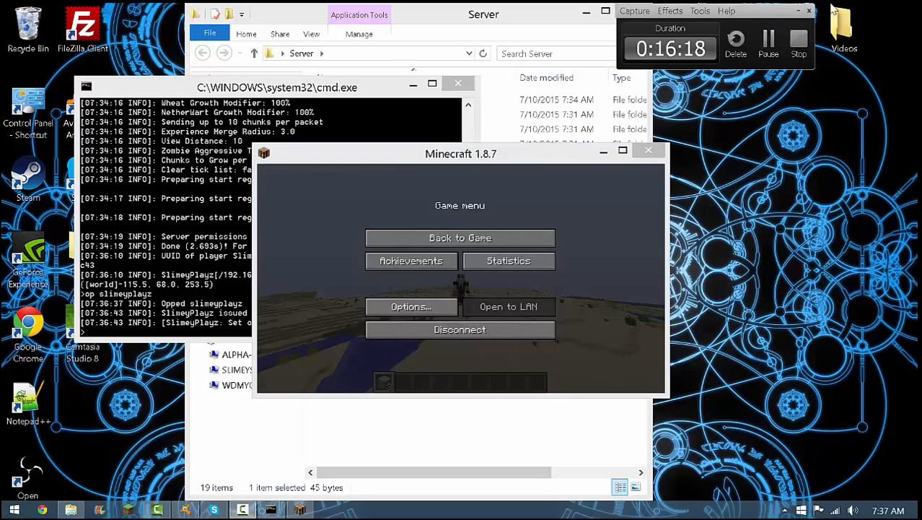